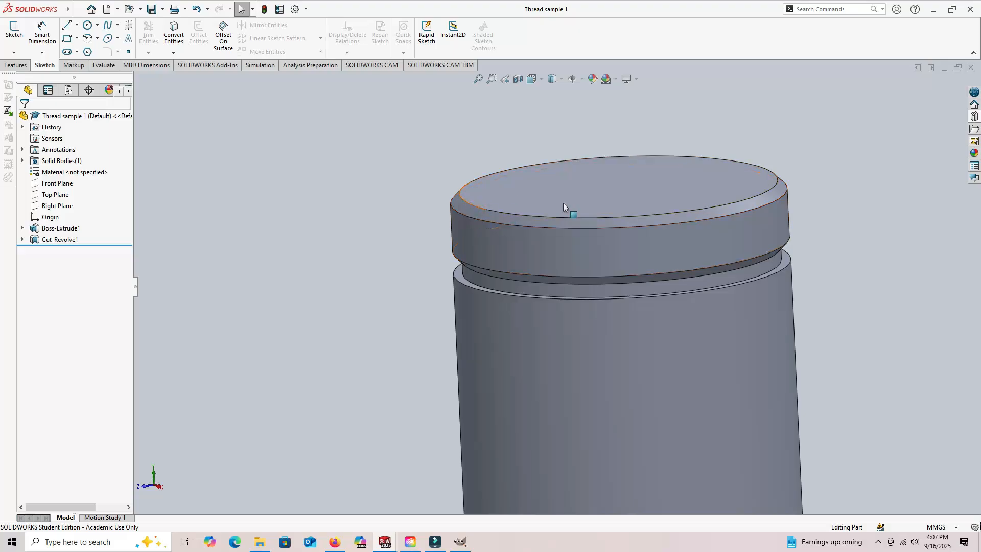
middle_drag(422, 283, 410, 336)
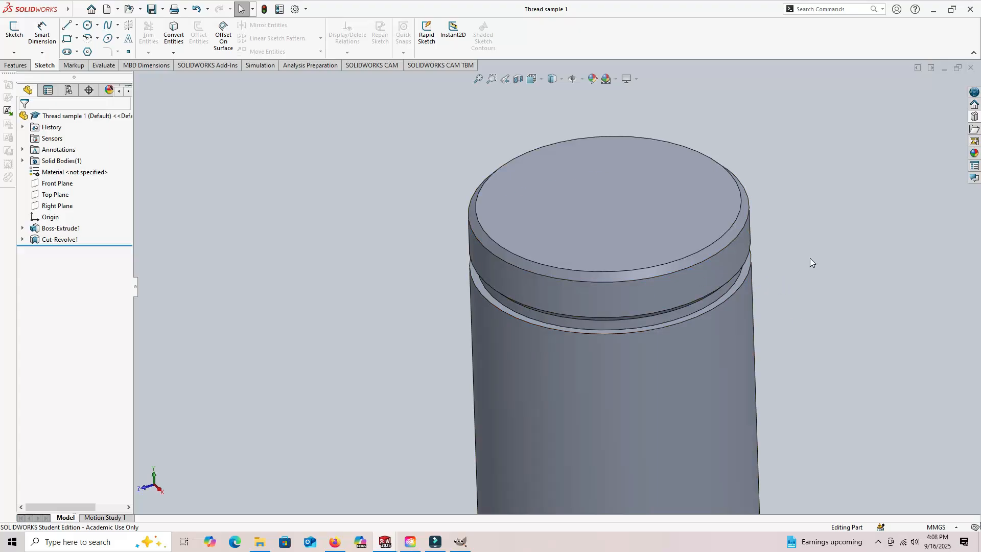
middle_drag(810, 258, 807, 197)
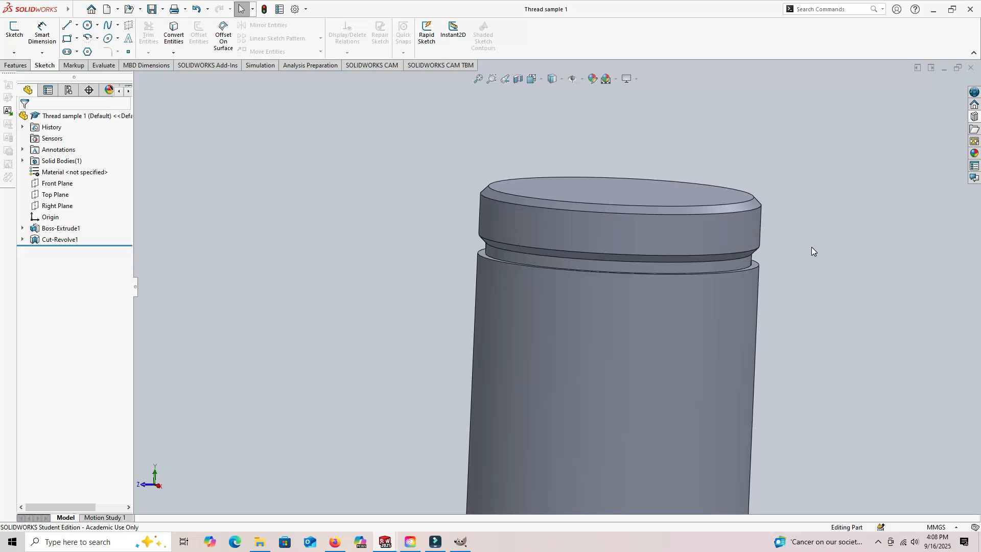
mouse_move(811, 209)
middle_down()
mouse_move(814, 250)
mouse_move(796, 252)
mouse_move(804, 195)
mouse_move(808, 223)
mouse_move(811, 204)
mouse_move(834, 216)
mouse_move(833, 265)
mouse_move(807, 295)
mouse_move(852, 247)
mouse_move(846, 232)
mouse_move(828, 331)
mouse_move(857, 247)
mouse_move(813, 173)
mouse_move(835, 193)
middle_up()
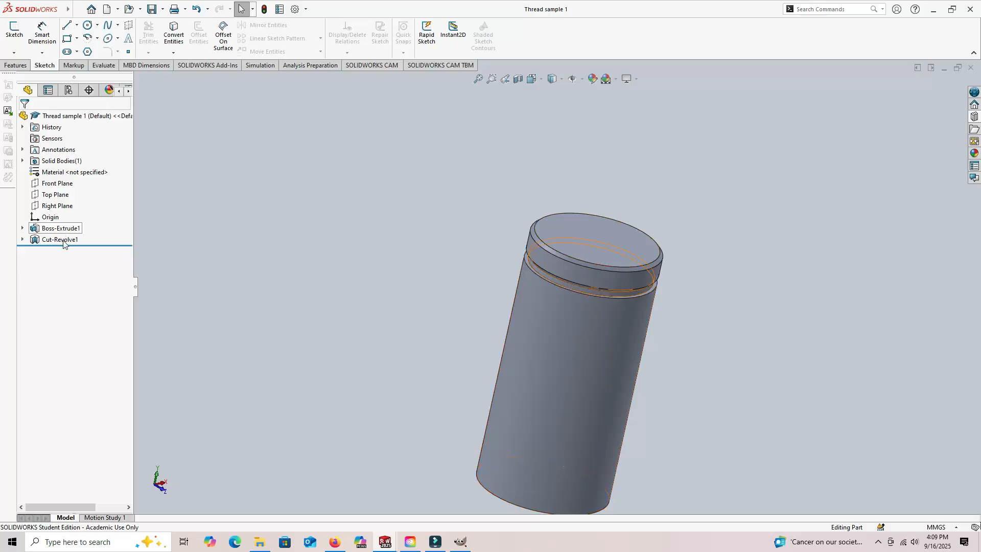
middle_drag(347, 267, 452, 281)
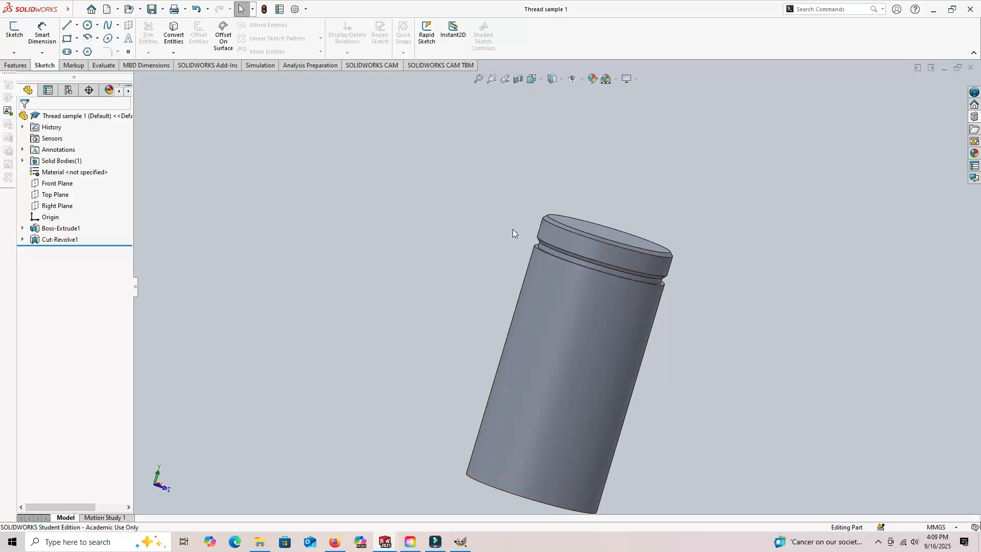
middle_drag(499, 242, 435, 228)
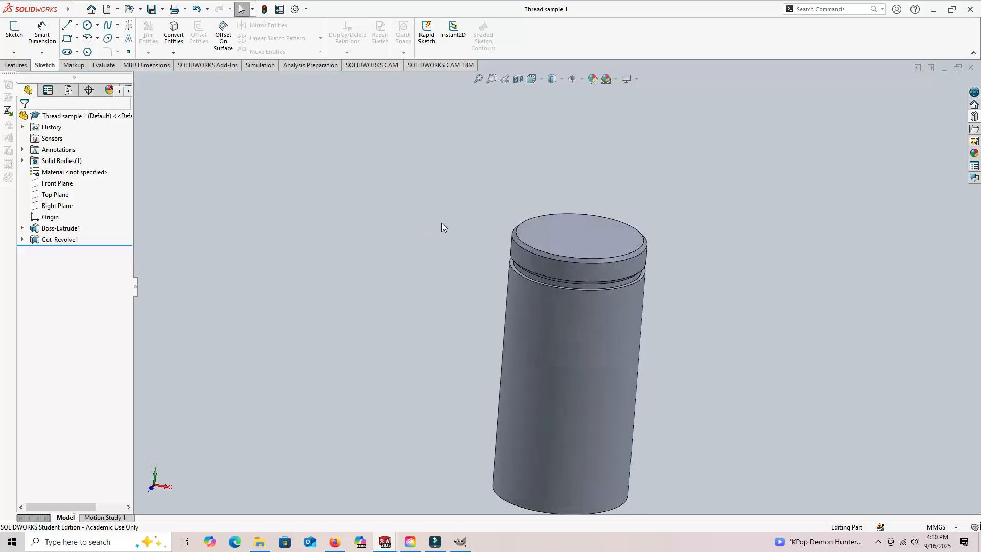
- Create a reference plane offset 2 mm above the cylinder's top face
click(16, 66)
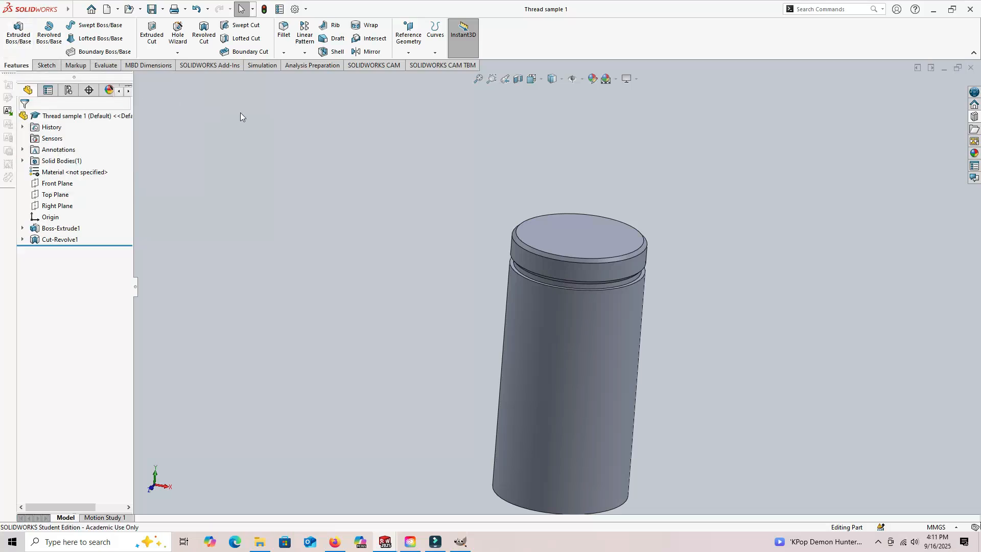
click(408, 53)
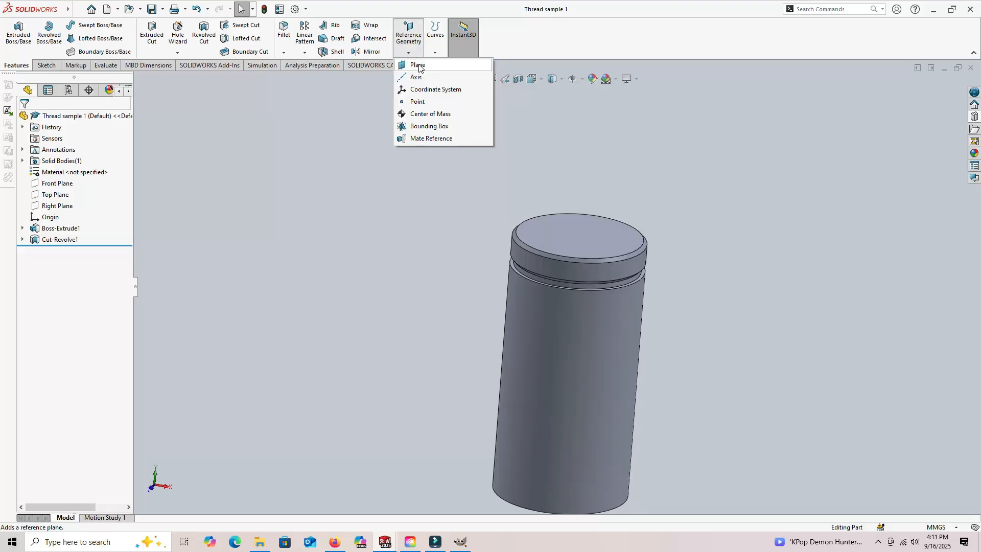
click(419, 64)
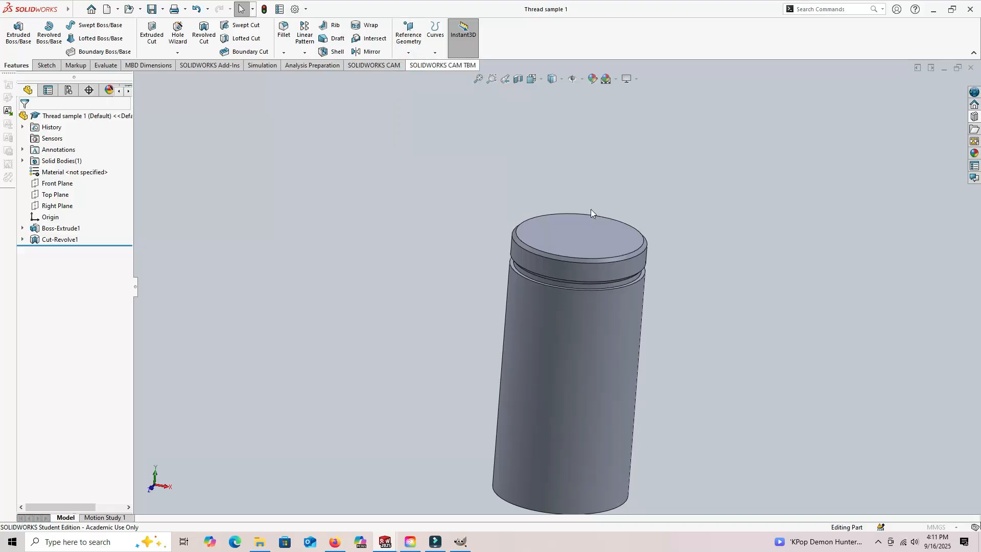
click(571, 234)
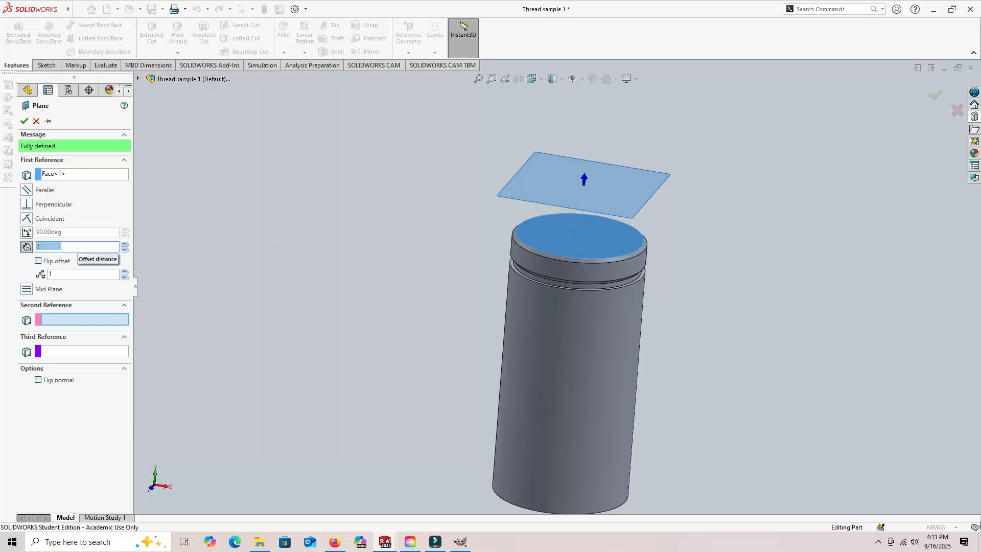
key(Return)
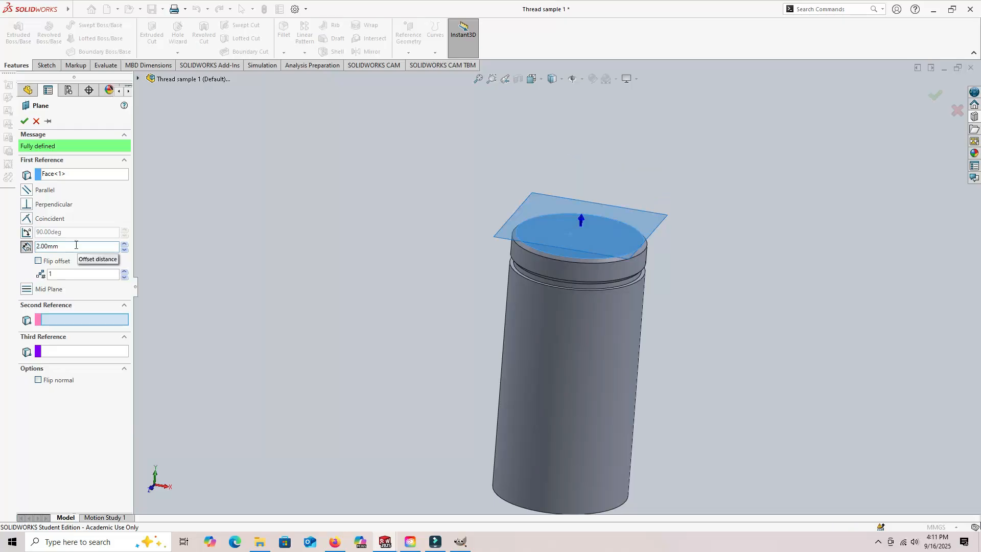
middle_drag(442, 305, 389, 253)
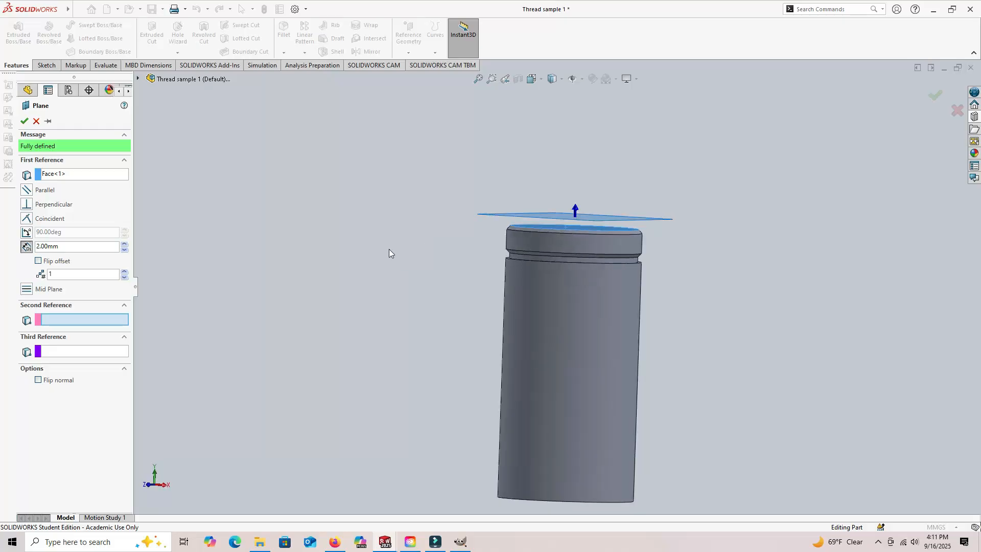
click(24, 120)
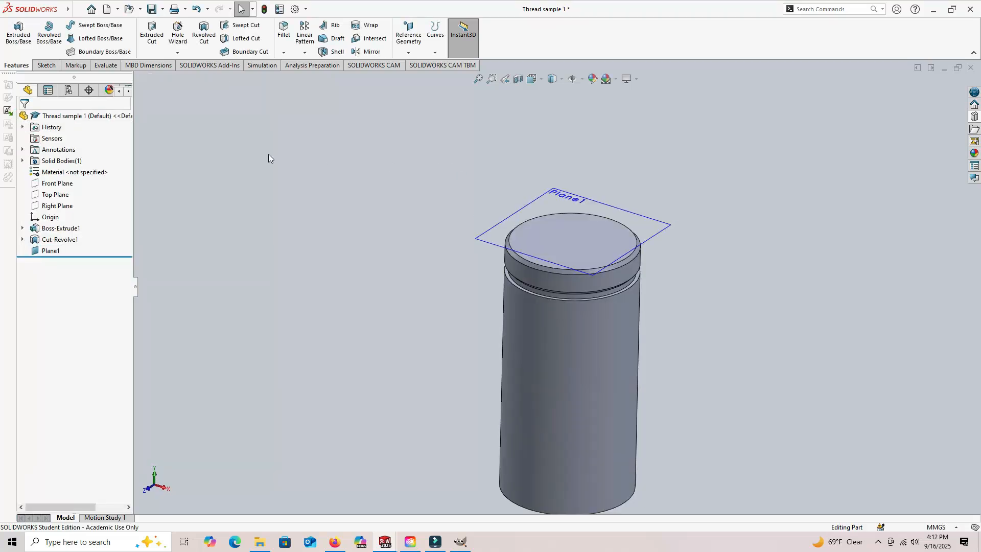
- Start a sketch on the offset plane and draw a circle of about 11.17 mm radius centred on the origin
click(45, 65)
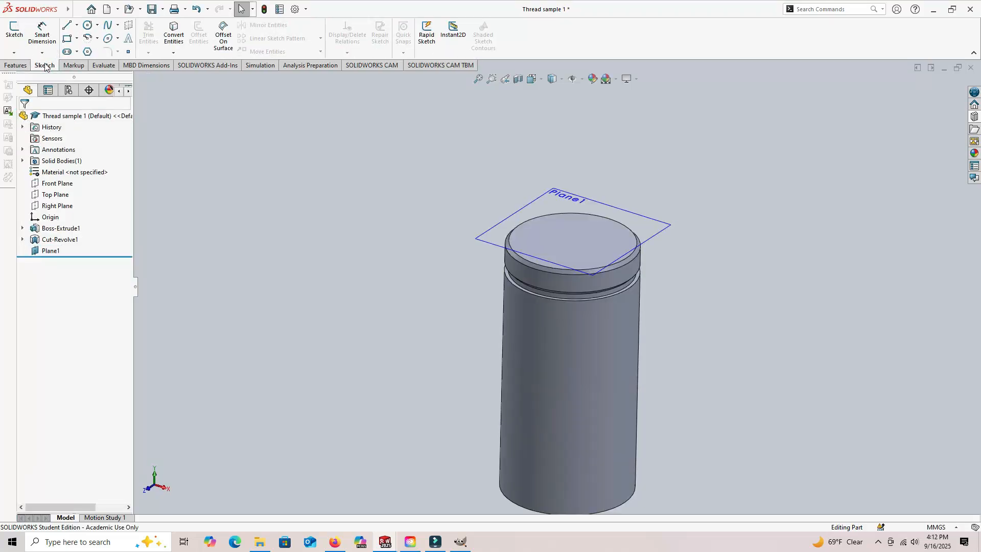
click(16, 35)
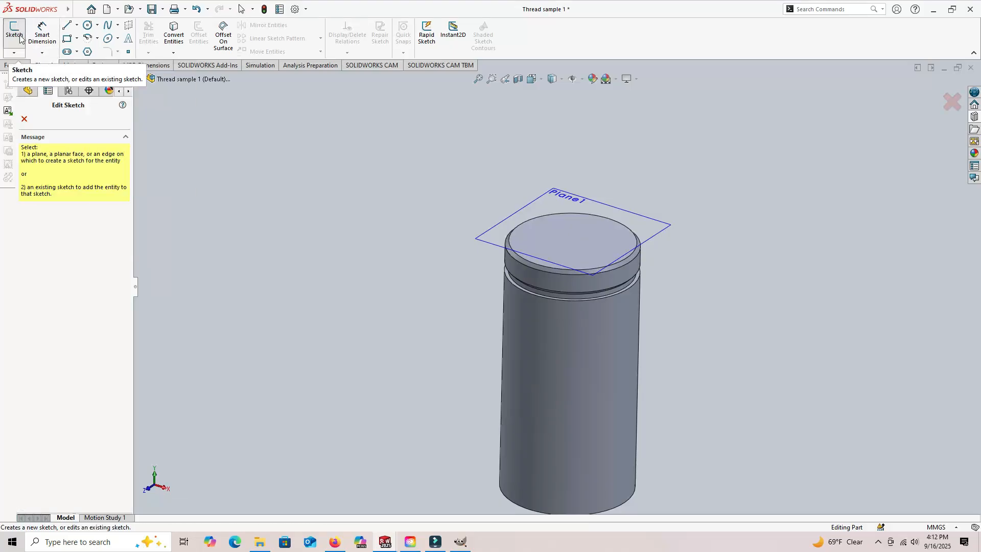
click(544, 202)
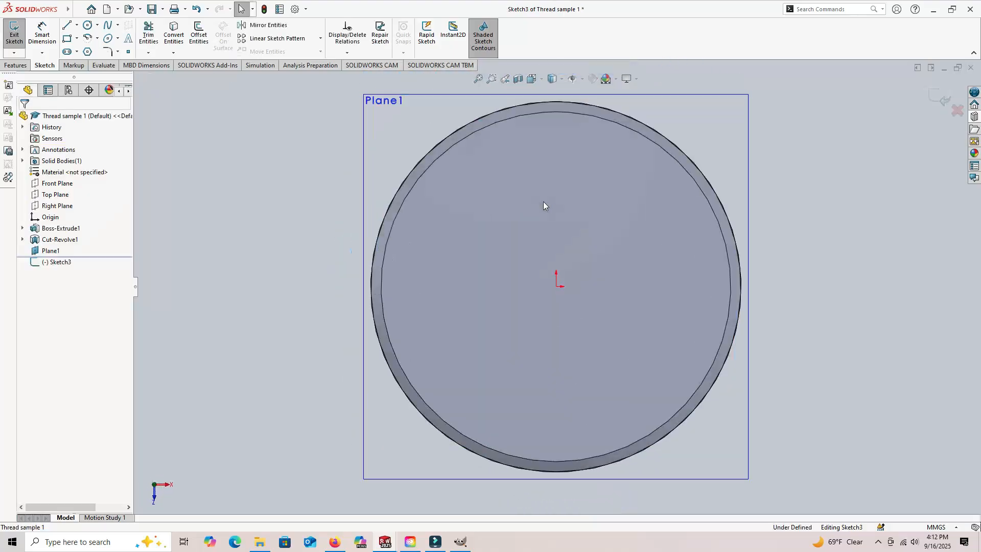
click(87, 25)
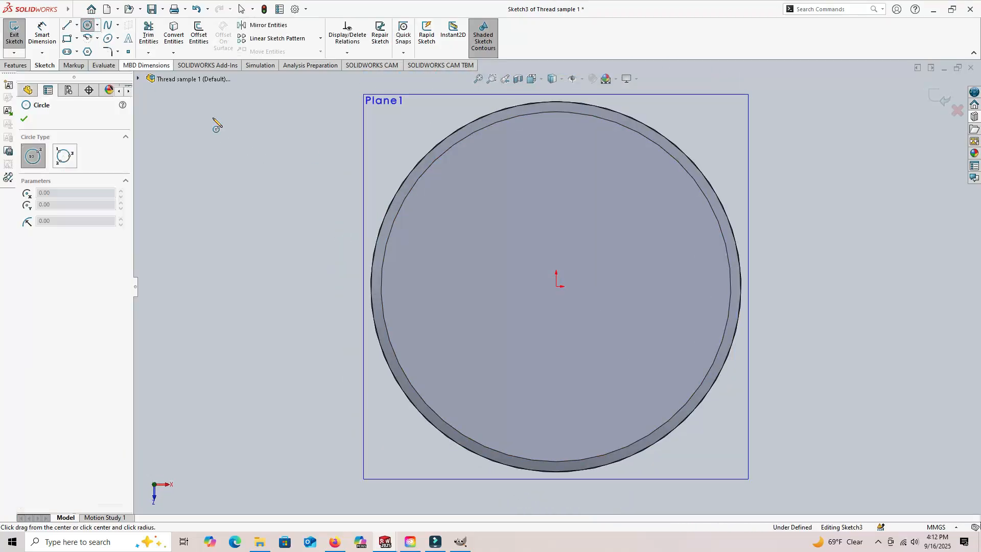
click(557, 287)
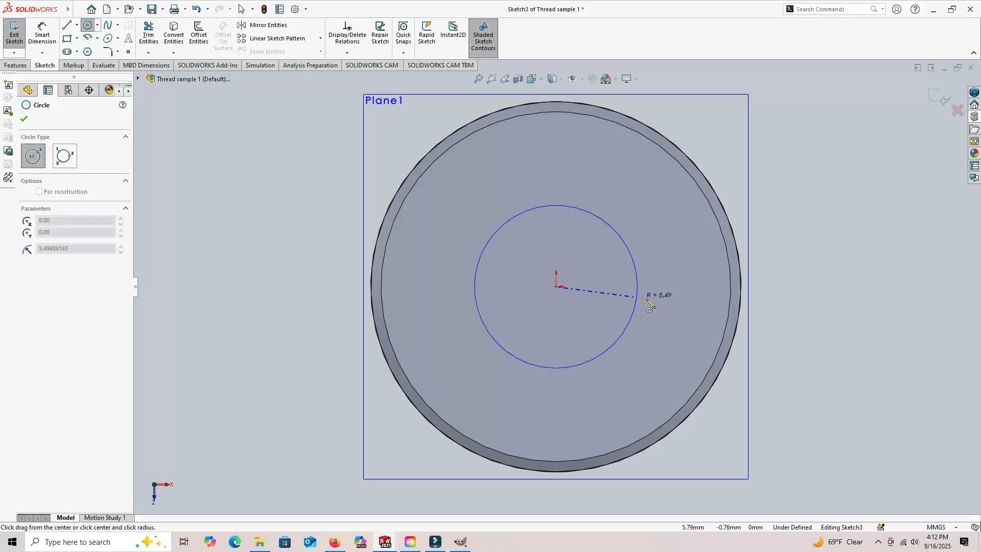
click(722, 286)
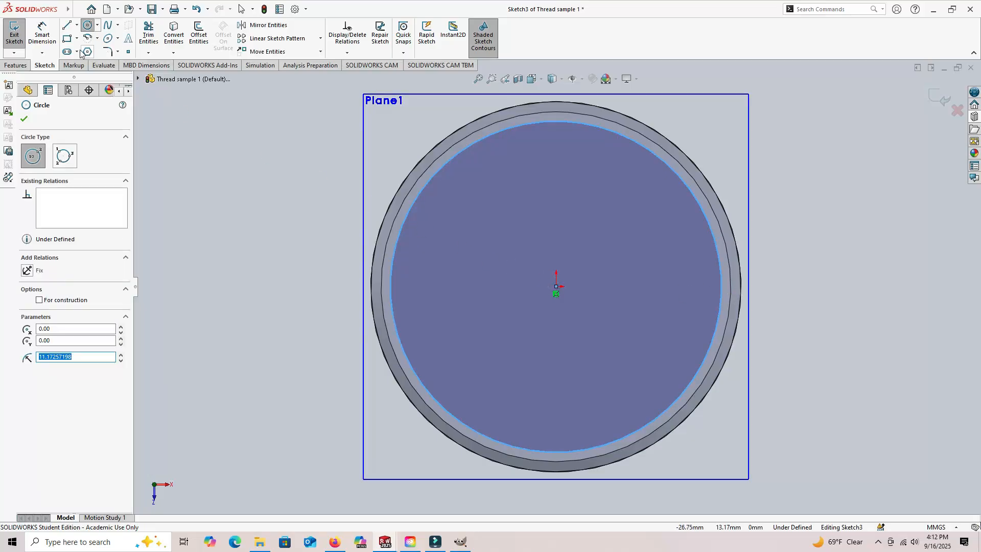
- Dimension the circle's diameter as 24 mm and exit the sketch
click(43, 34)
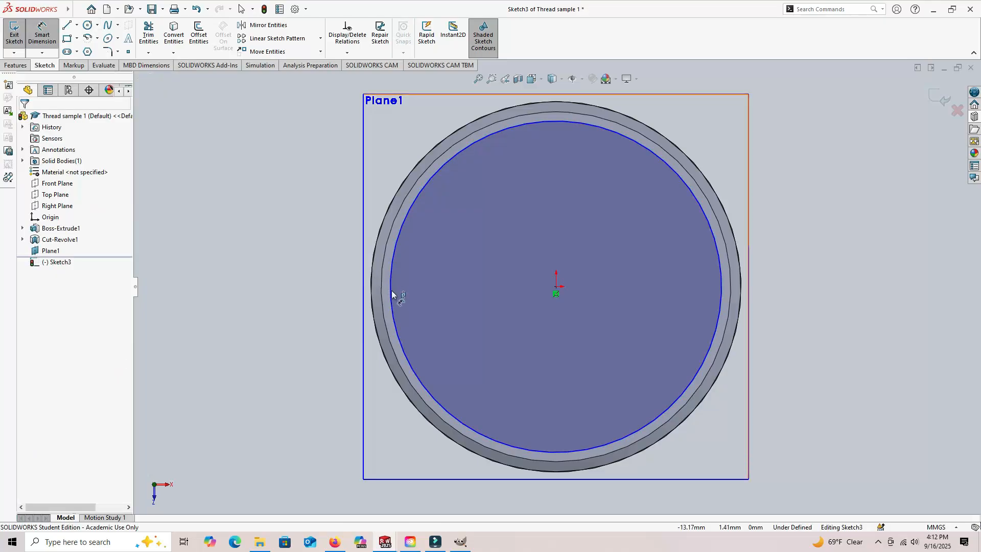
click(394, 321)
click(315, 295)
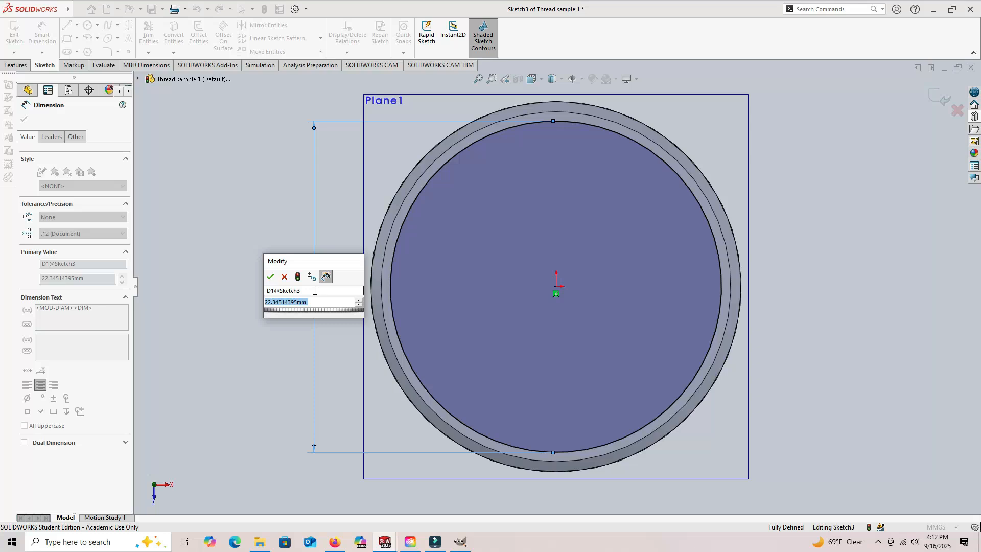
text(24)
key(Return)
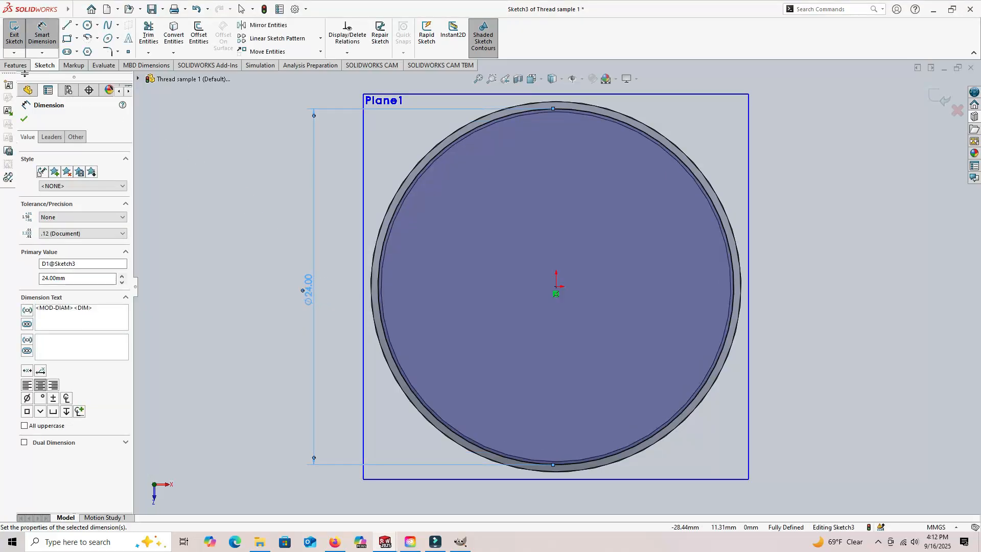
click(15, 35)
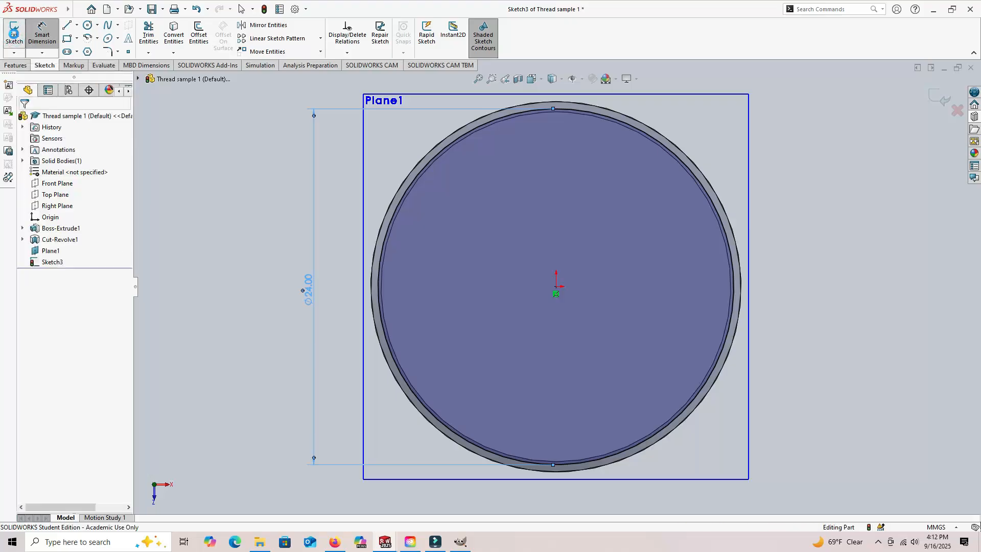
- Start a helix from the circle sketched on the offset plane, defined by Pitch and Revolution
click(479, 79)
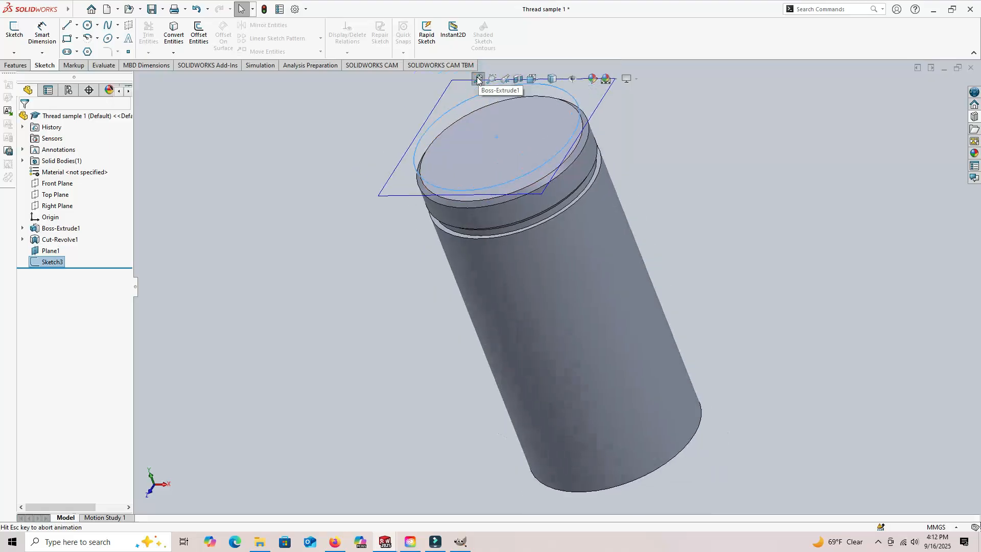
mouse_move(649, 164)
middle_down()
mouse_move(661, 168)
mouse_move(701, 140)
mouse_move(722, 103)
mouse_move(720, 184)
mouse_move(688, 191)
mouse_move(690, 132)
middle_up()
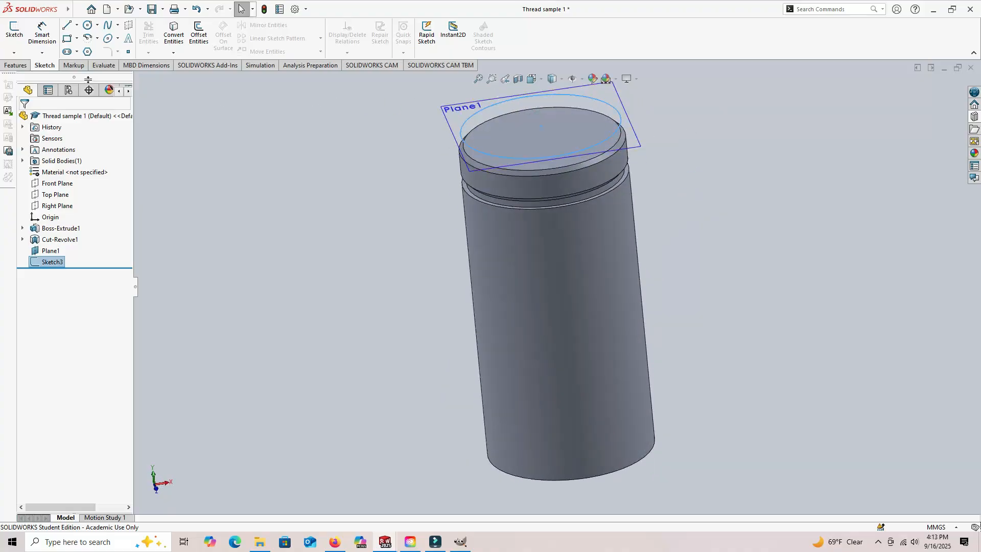
click(16, 67)
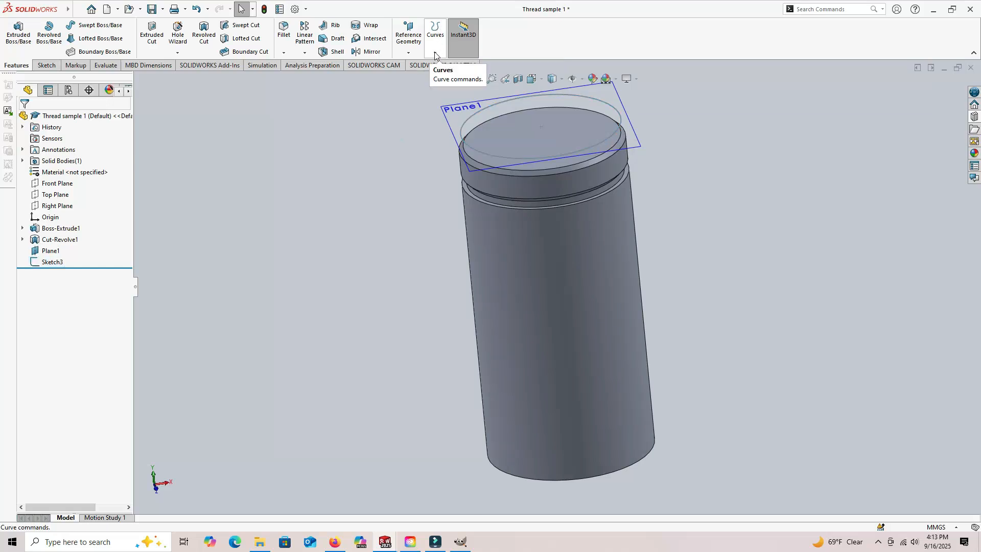
click(435, 52)
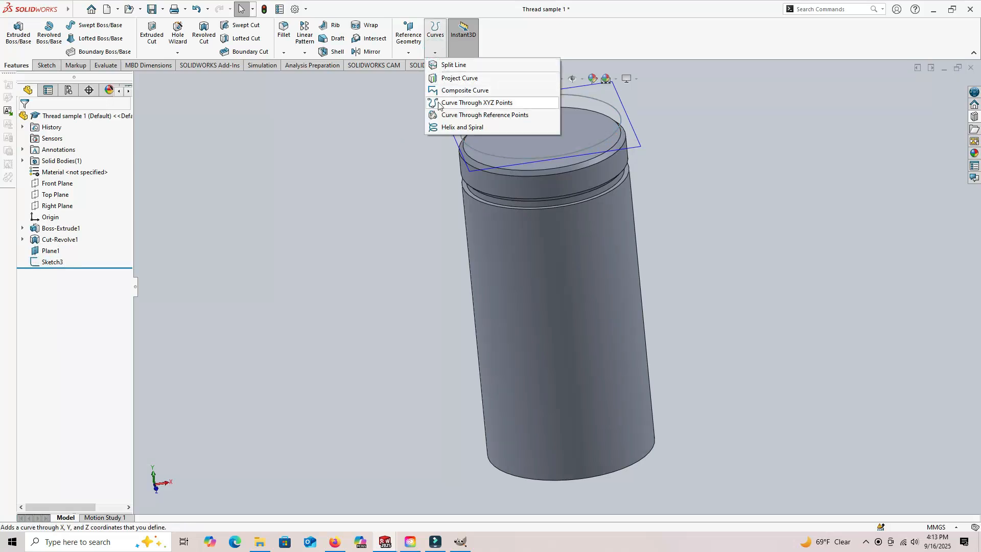
click(472, 127)
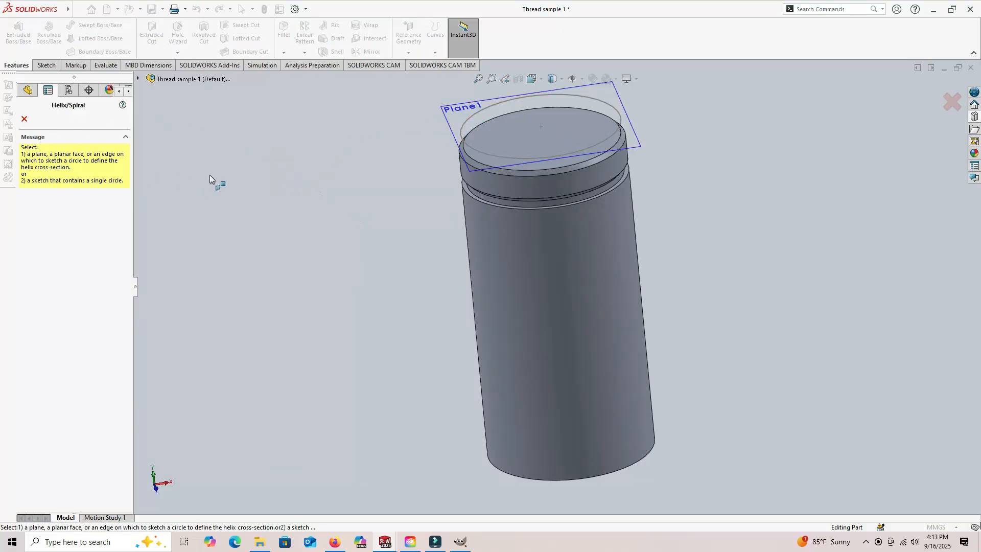
click(468, 123)
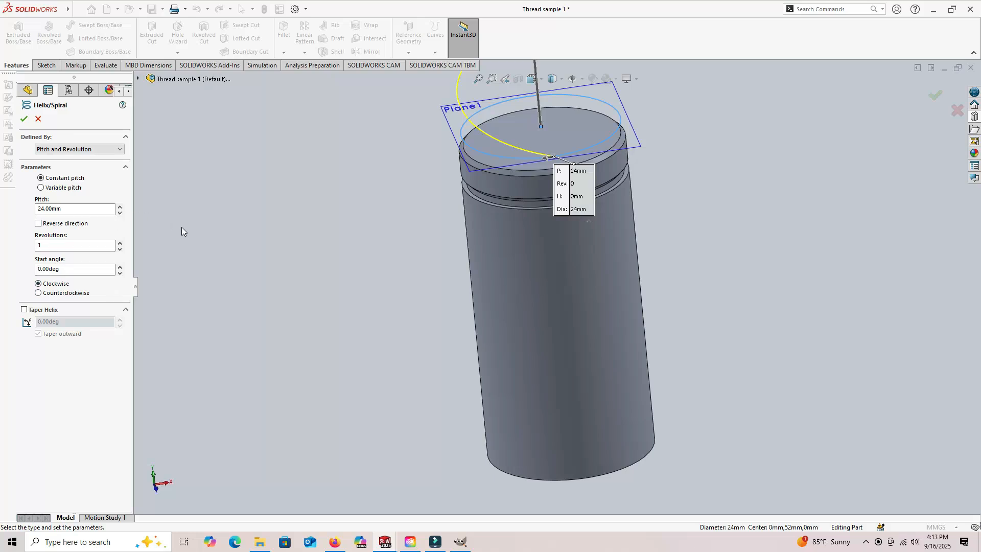
click(120, 150)
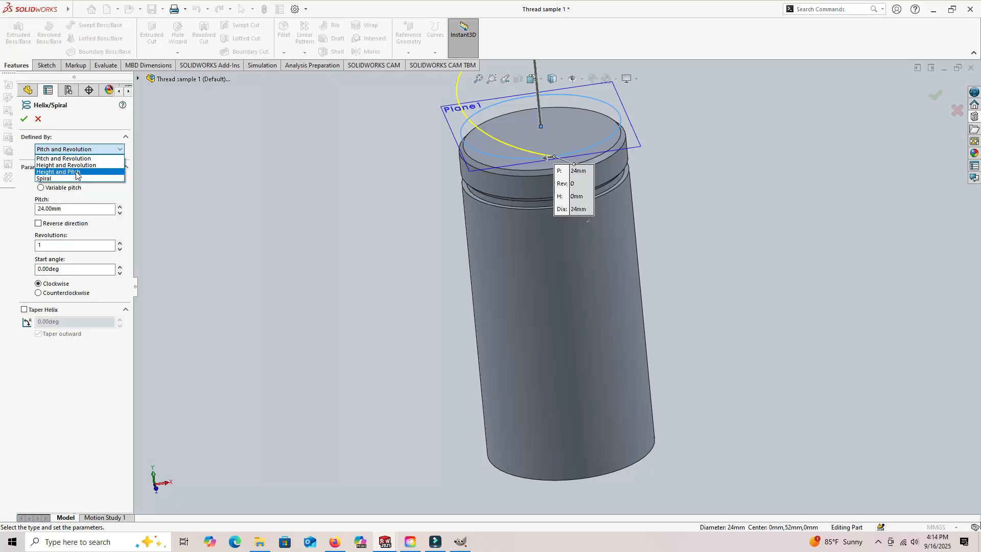
click(78, 149)
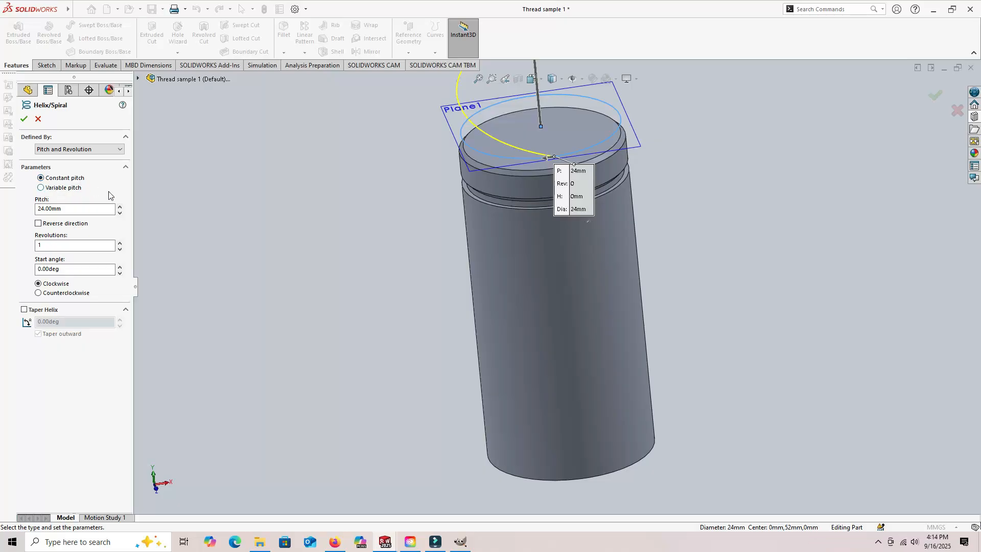
- Reverse the helix direction so it runs down the cylinder and set its constant pitch to 1 mm
scroll(279, 231, up, 3)
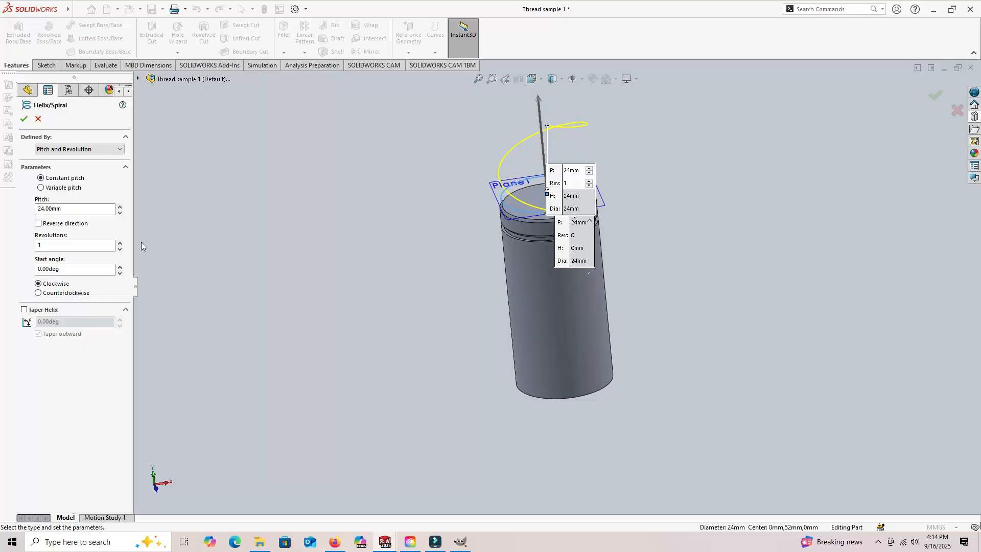
click(38, 224)
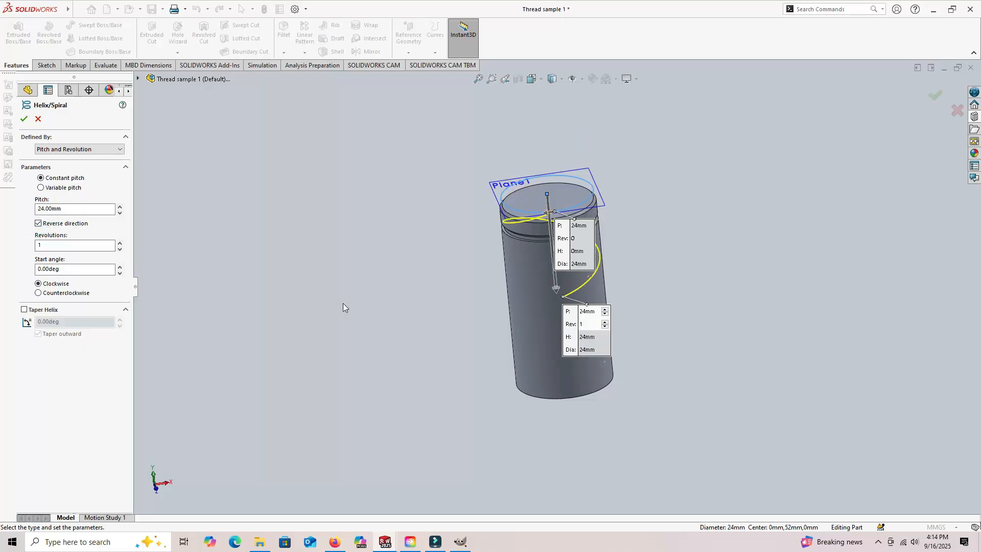
double_click(63, 209)
text(1)
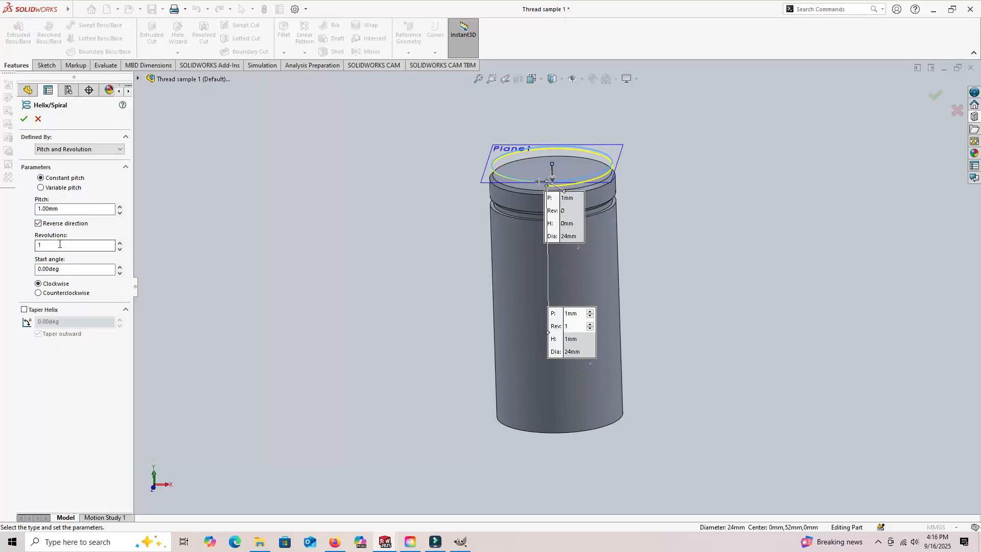
- Set the helix to 7 revolutions so it runs down over the top end of the cylinder
double_click(45, 244)
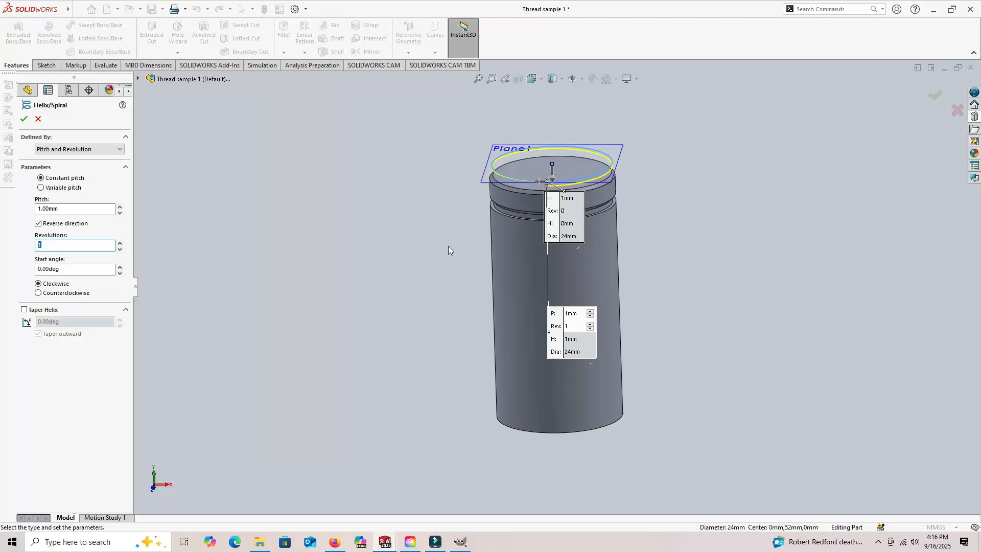
middle_drag(422, 251, 480, 238)
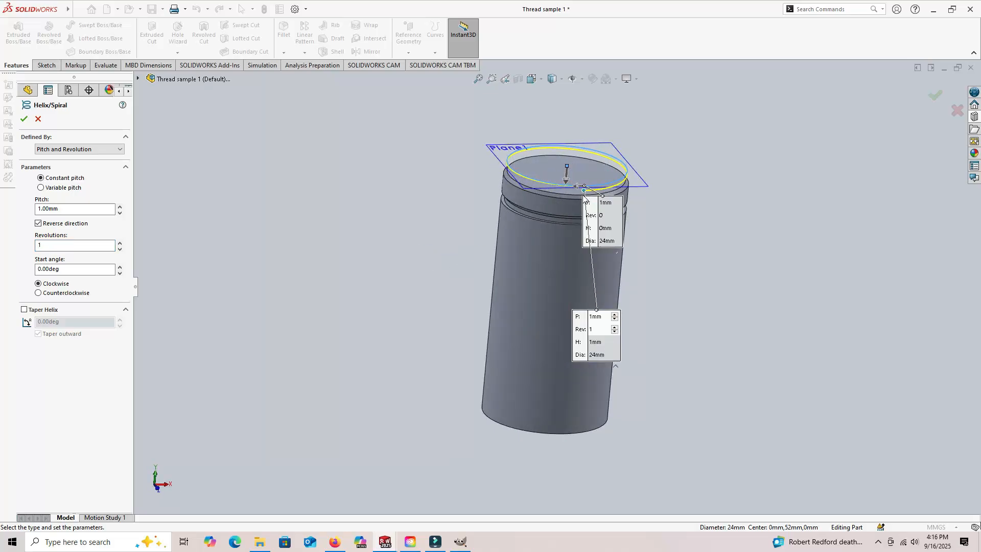
middle_drag(421, 250, 477, 248)
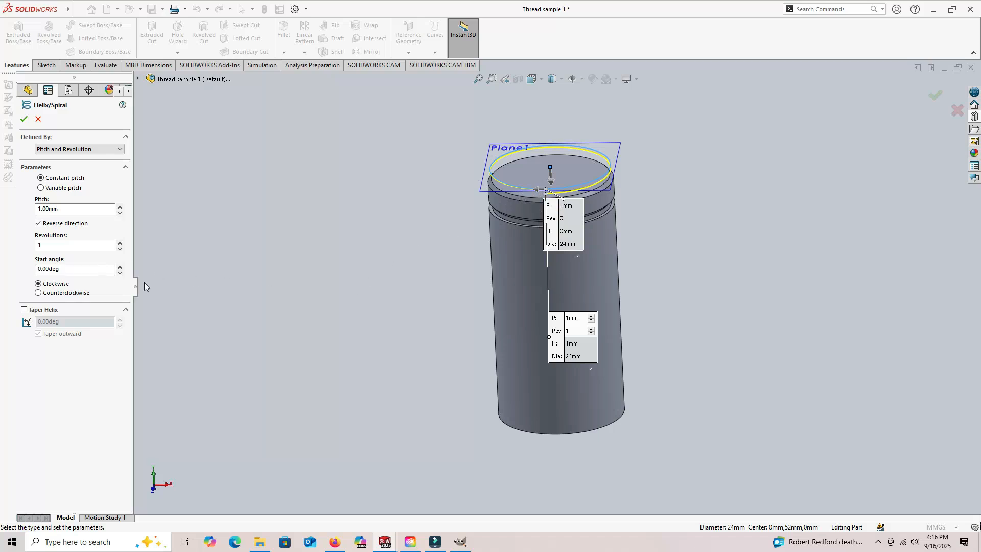
middle_drag(264, 305, 288, 260)
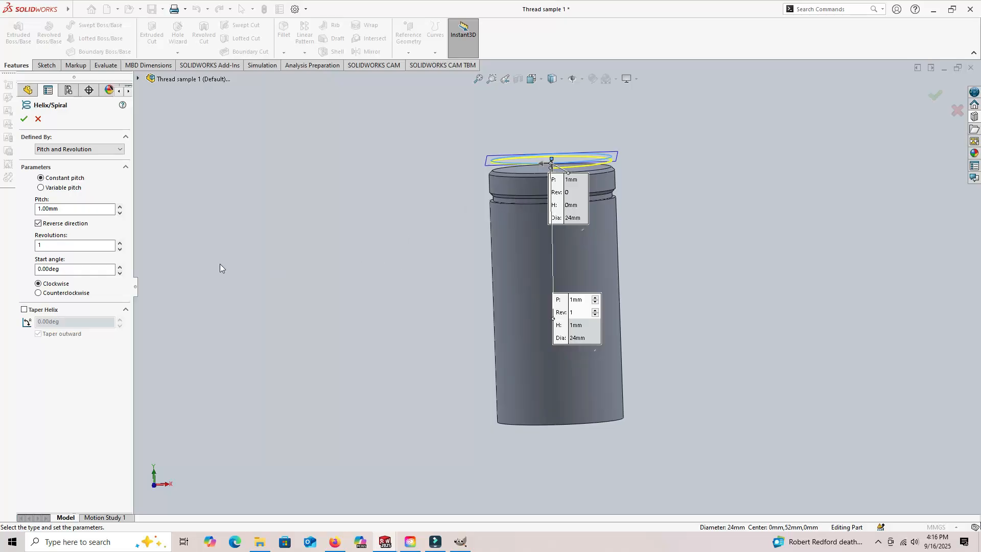
click(45, 245)
double_click(45, 245)
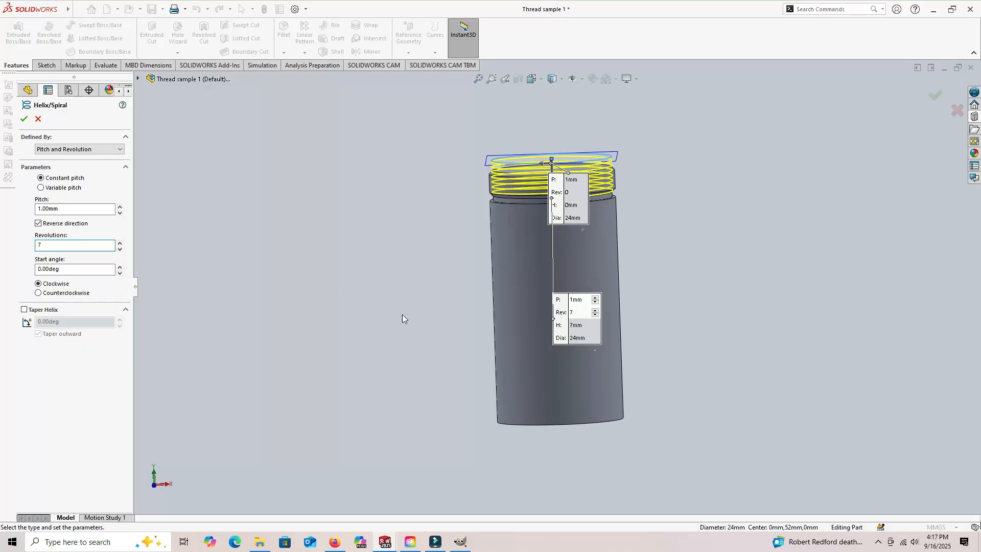
middle_drag(378, 304, 399, 322)
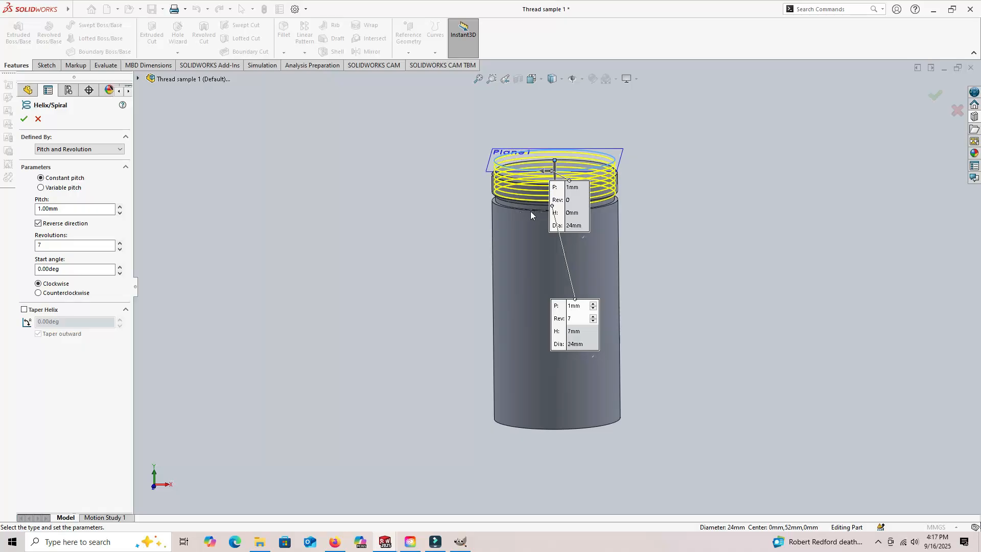
middle_drag(386, 251, 390, 268)
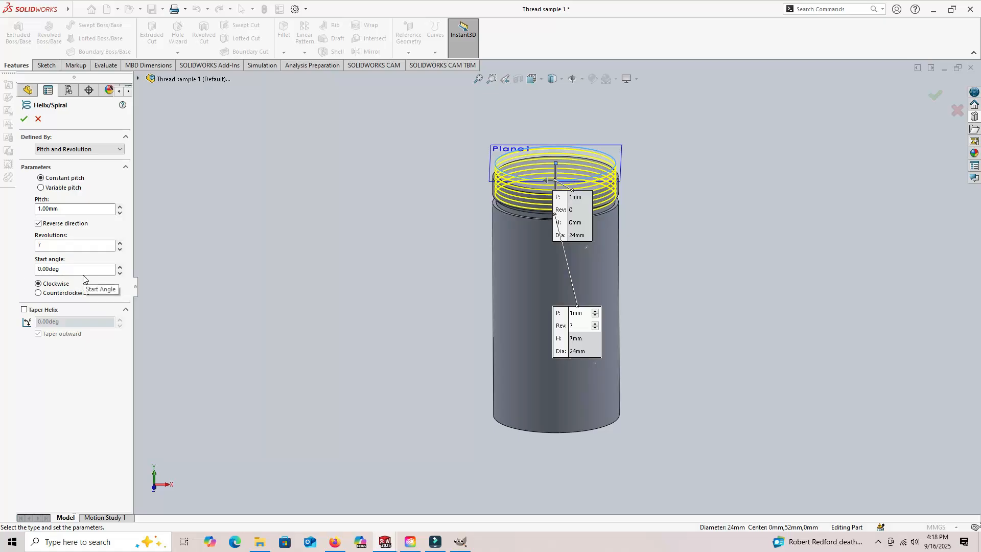
- Try the counterclockwise rotation for the helix and return it to clockwise
click(42, 268)
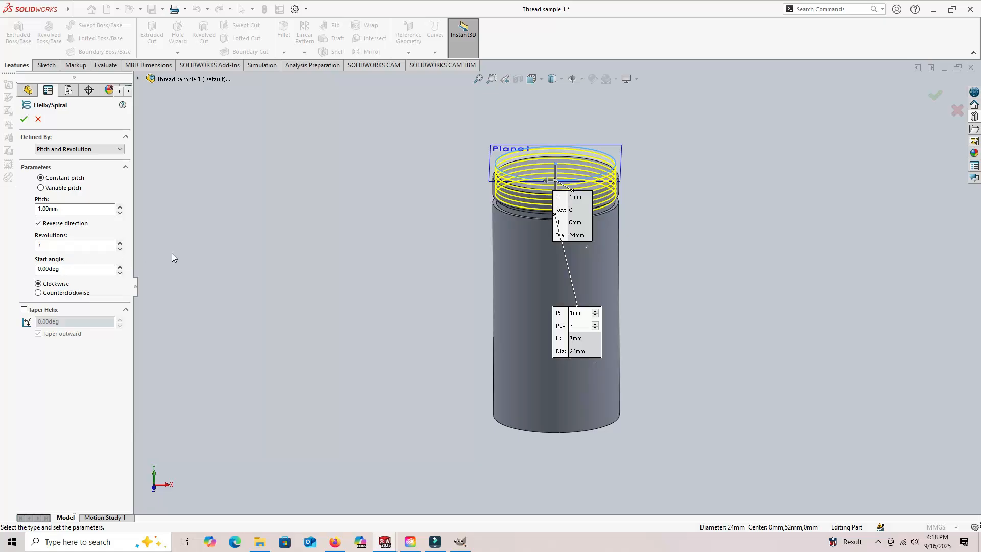
click(39, 294)
click(38, 285)
middle_drag(281, 312, 280, 269)
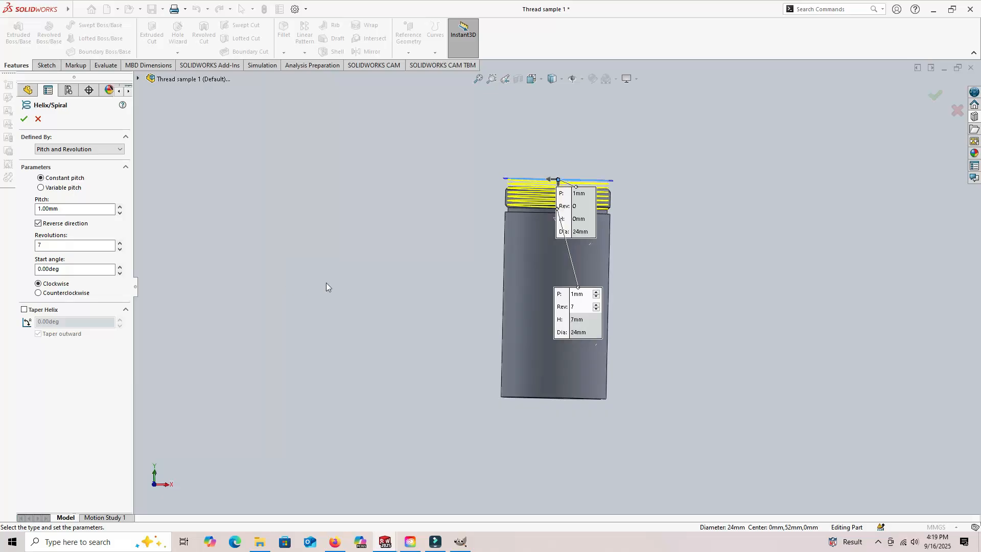
click(39, 294)
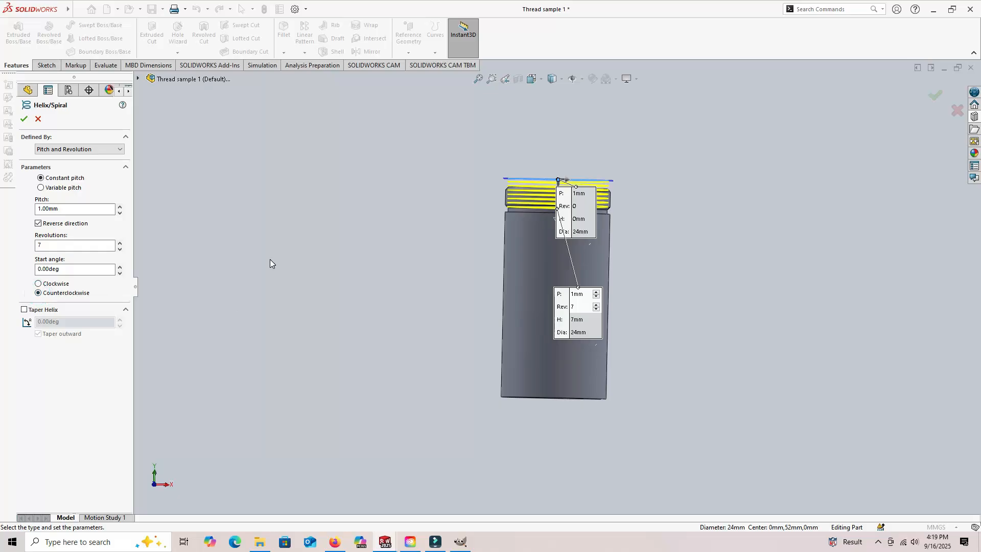
click(38, 284)
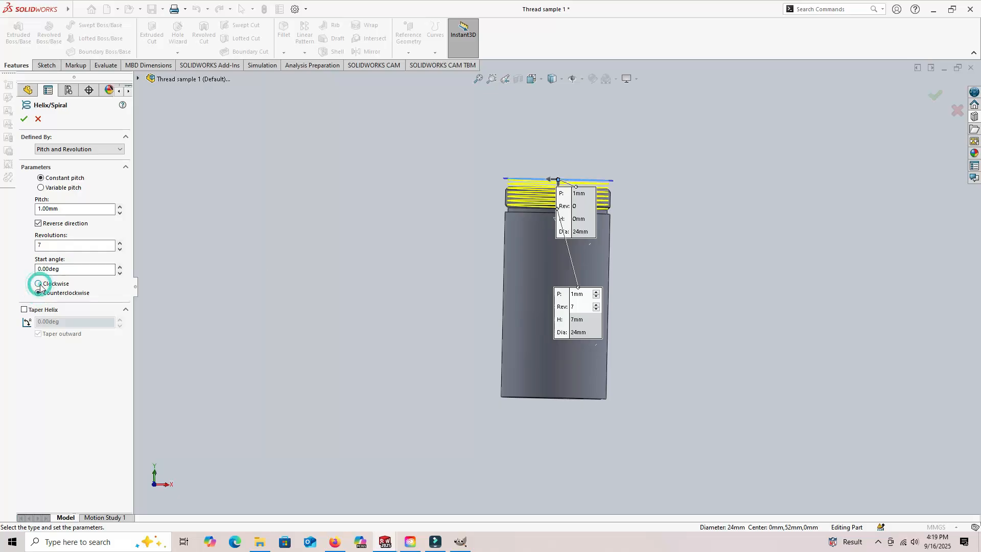
- Try a 10-degree outward taper on the helix and turn the taper off again
click(24, 310)
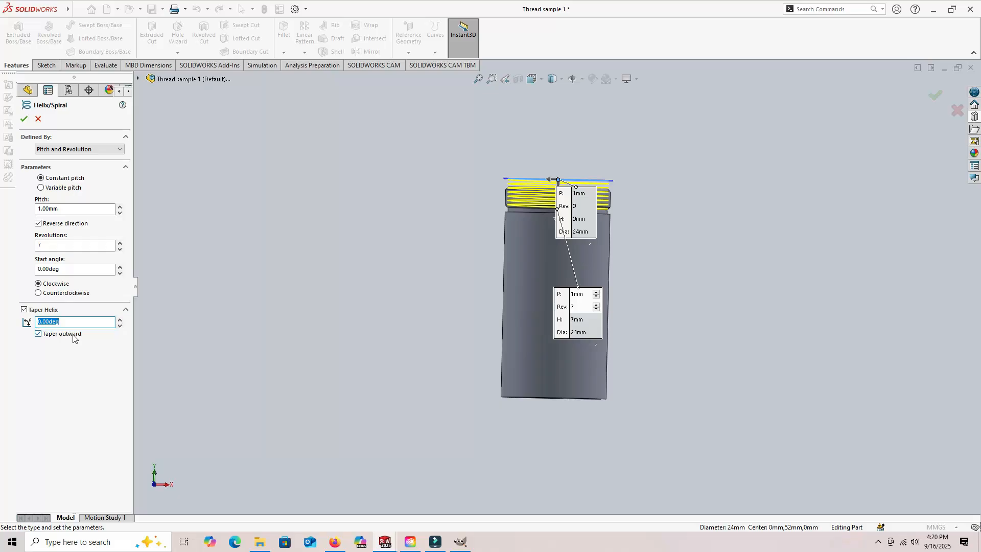
text(10)
key(Return)
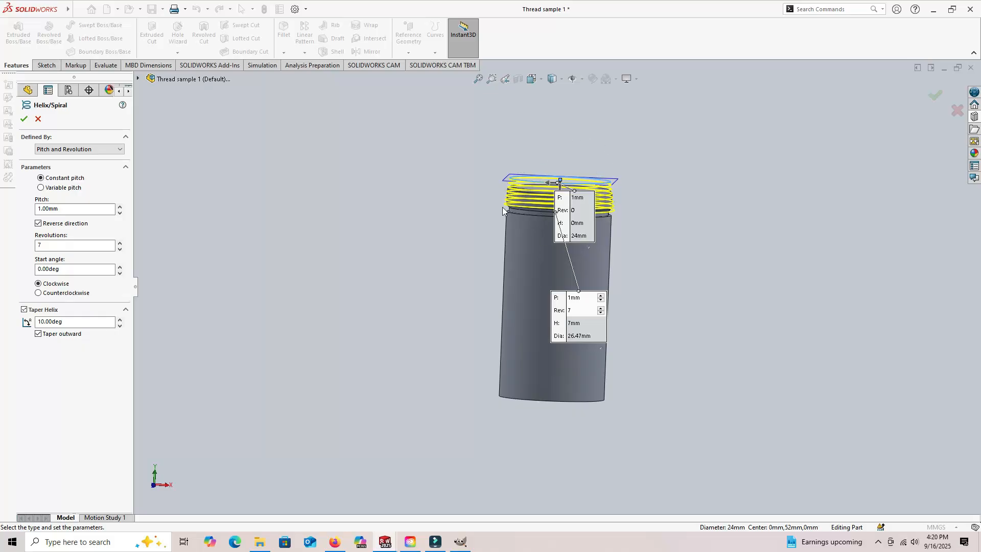
middle_drag(473, 264, 459, 364)
middle_drag(453, 353, 475, 270)
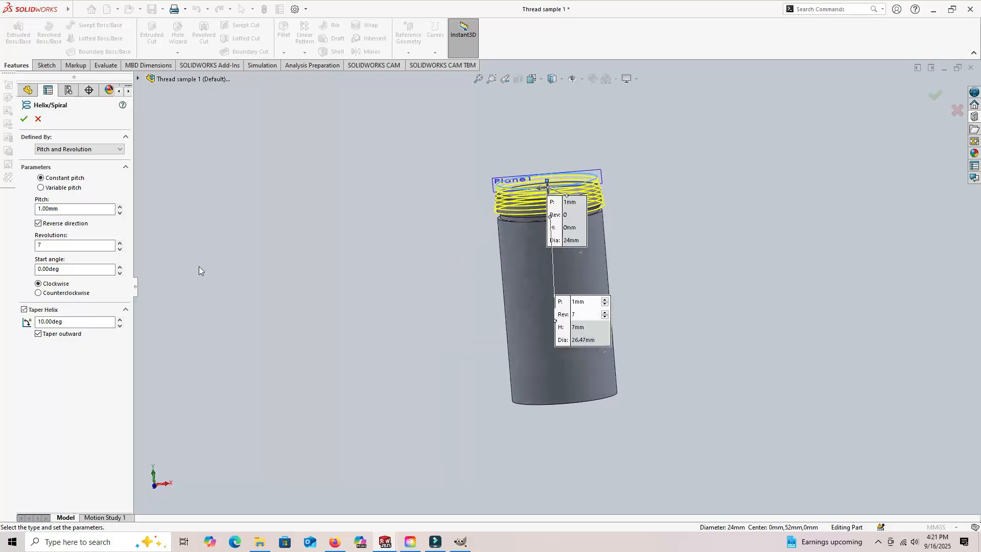
click(24, 310)
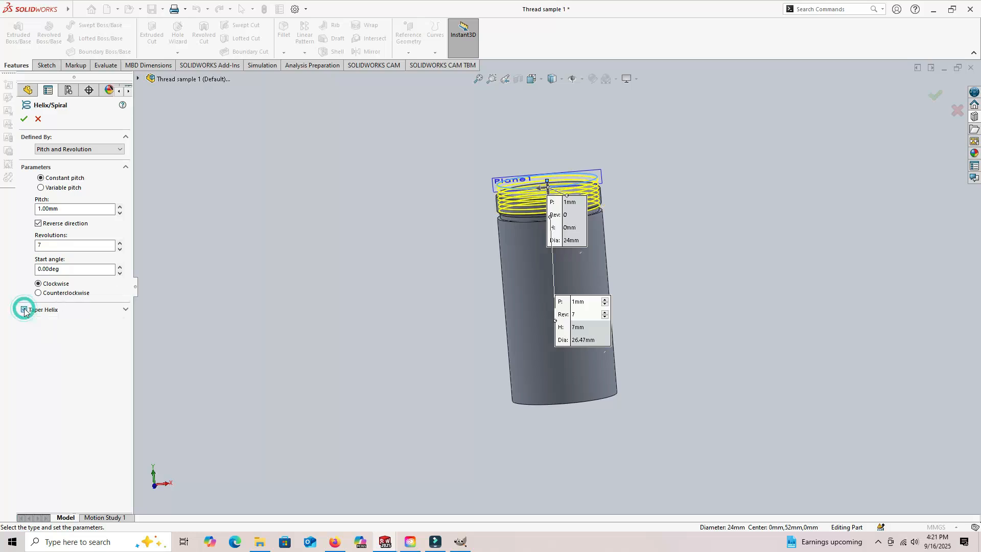
- Accept the helix and hide the reference planes in the graphics area
middle_drag(304, 308, 285, 276)
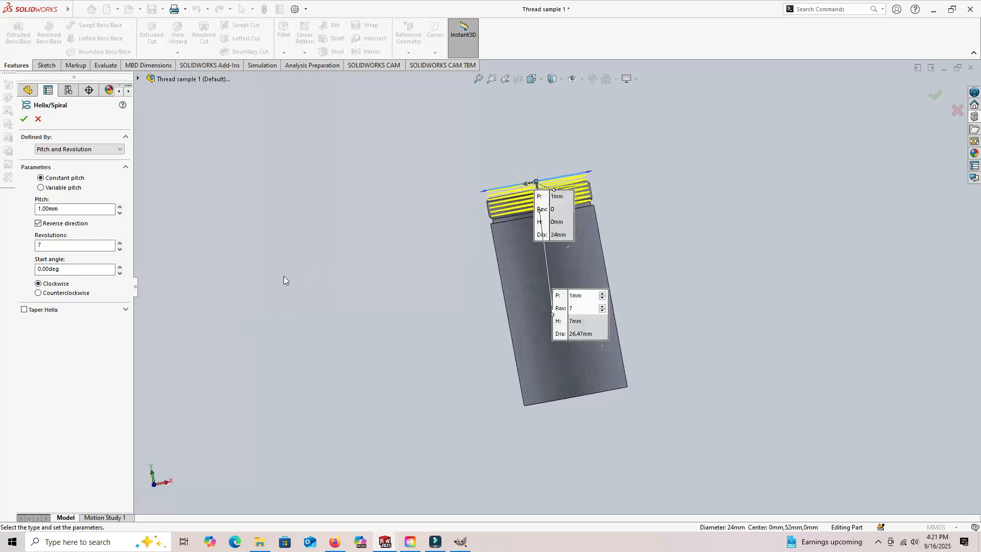
click(24, 120)
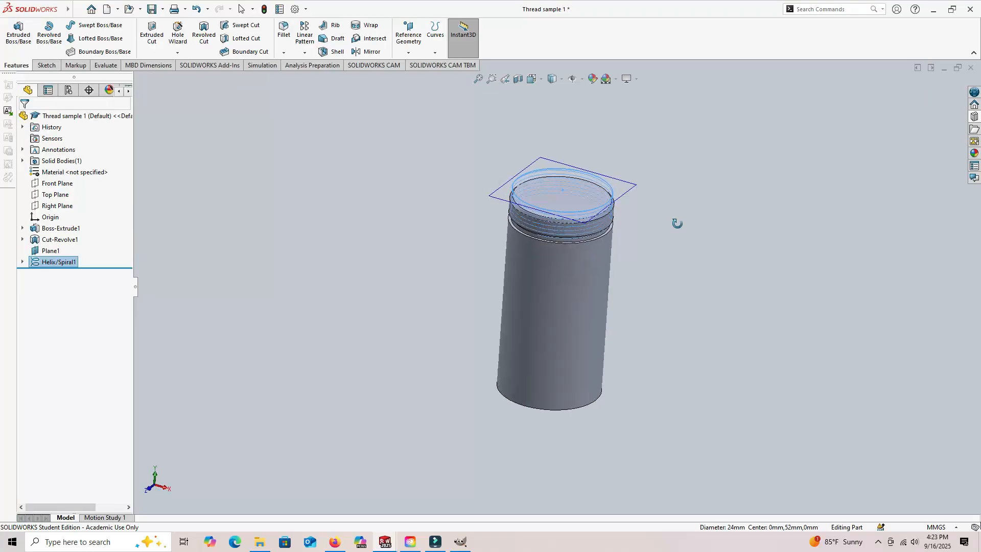
mouse_move(677, 222)
middle_down()
mouse_move(697, 148)
mouse_move(689, 181)
mouse_move(681, 162)
mouse_move(678, 184)
middle_up()
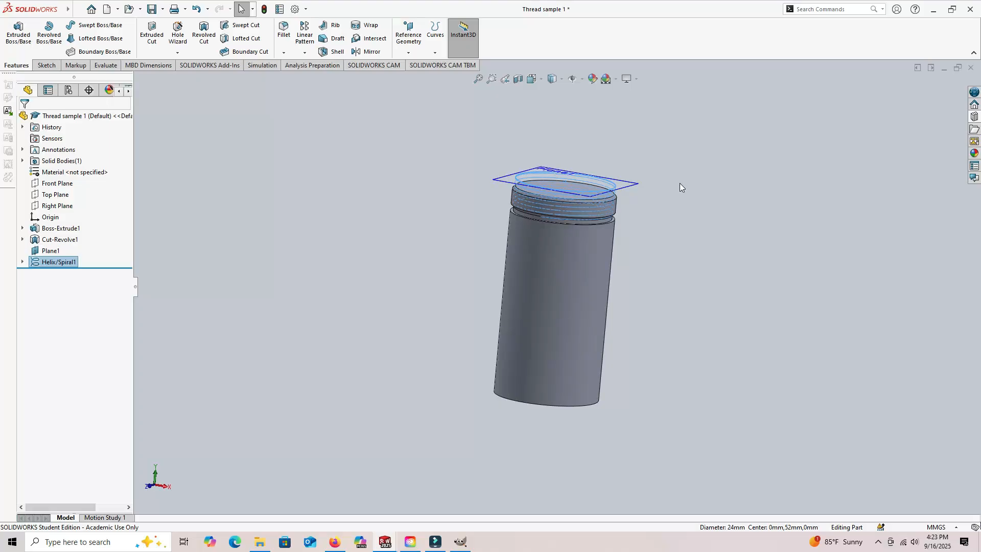
middle_drag(680, 183, 681, 213)
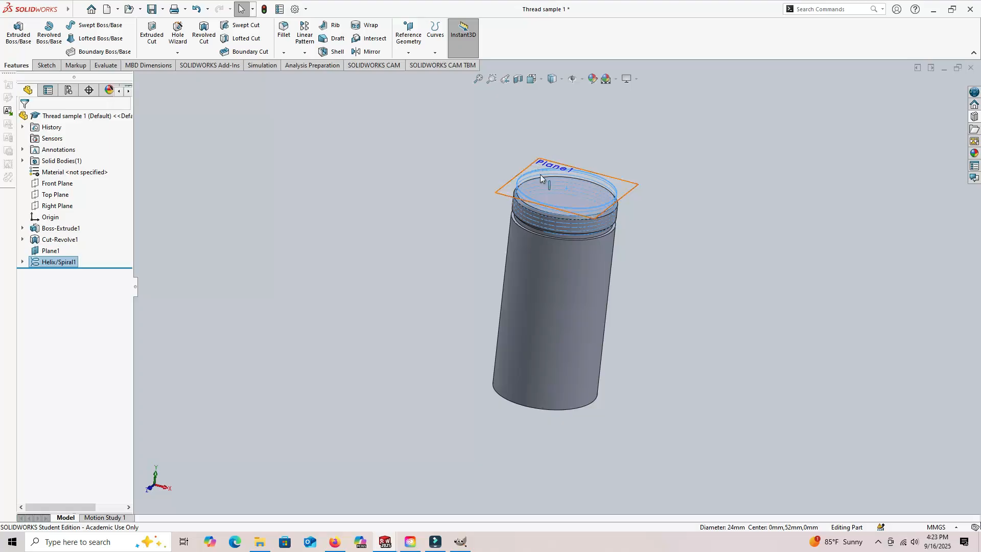
click(582, 80)
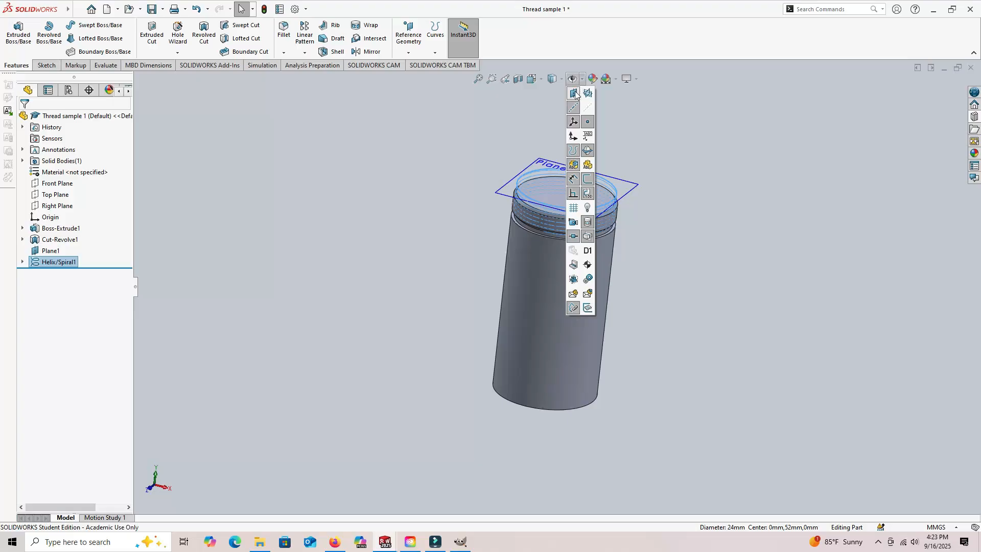
click(574, 93)
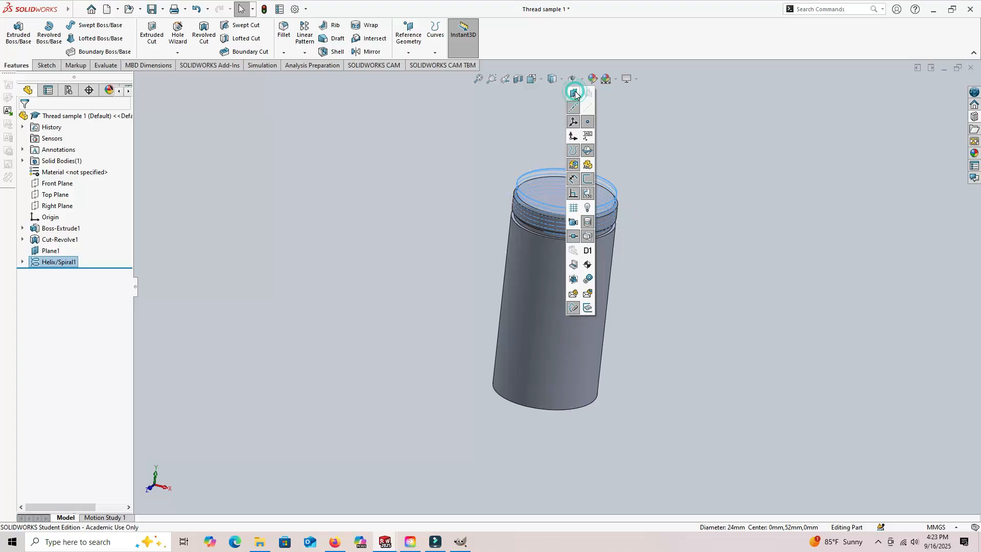
click(642, 152)
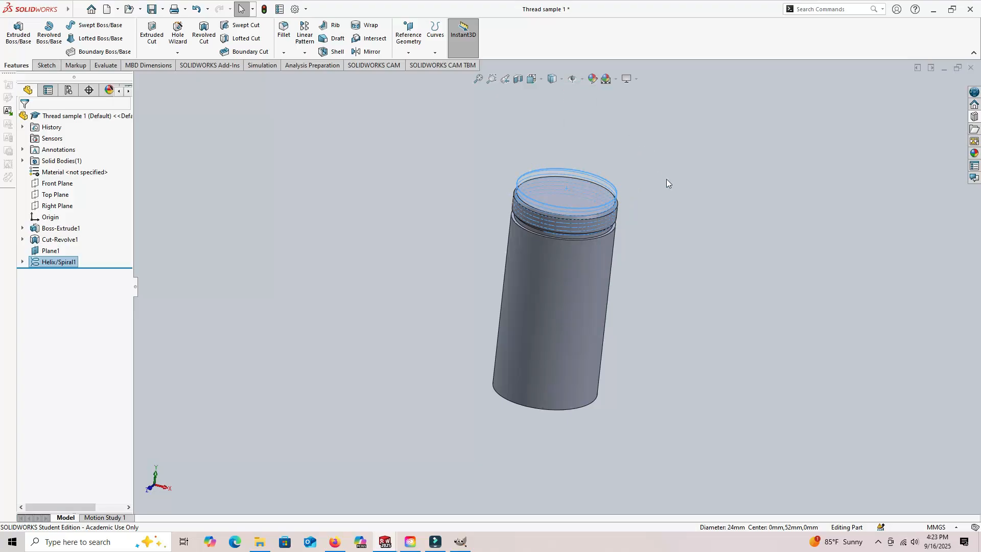
- Start a new sketch on the Right Plane
middle_drag(668, 184, 602, 128)
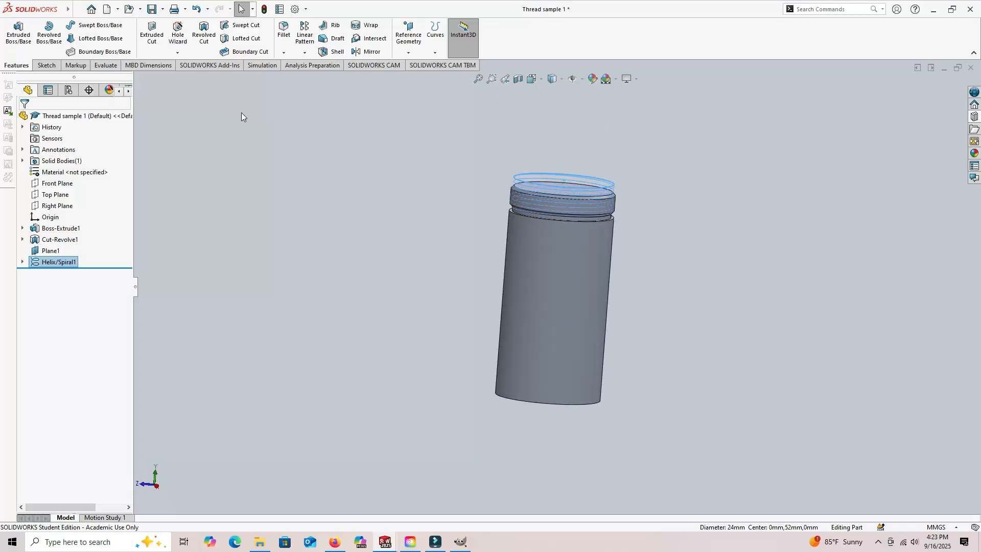
click(45, 65)
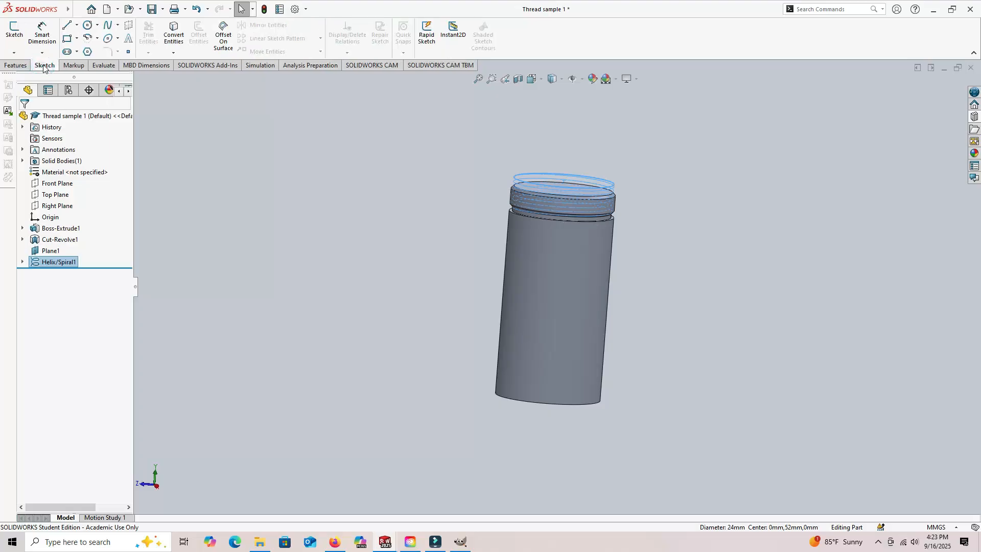
click(15, 33)
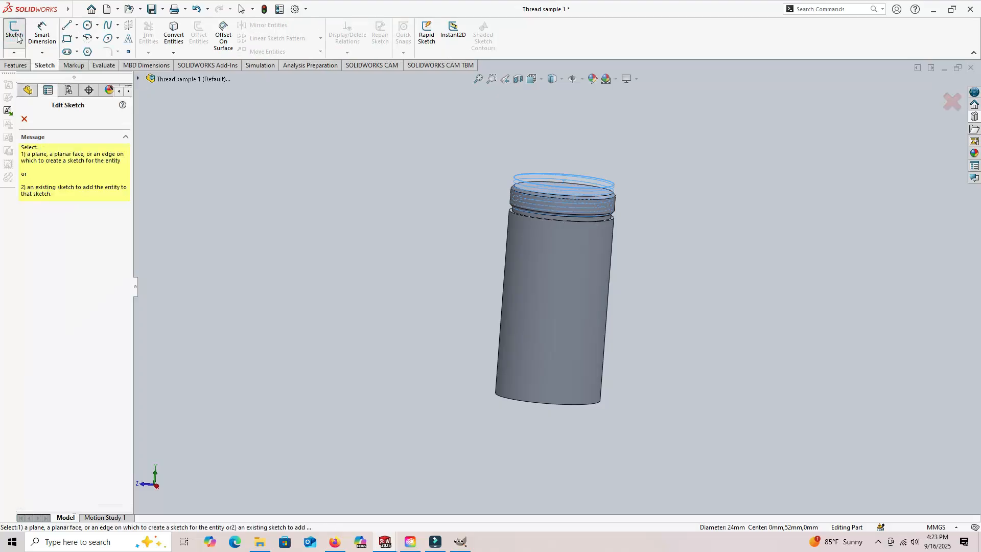
click(28, 90)
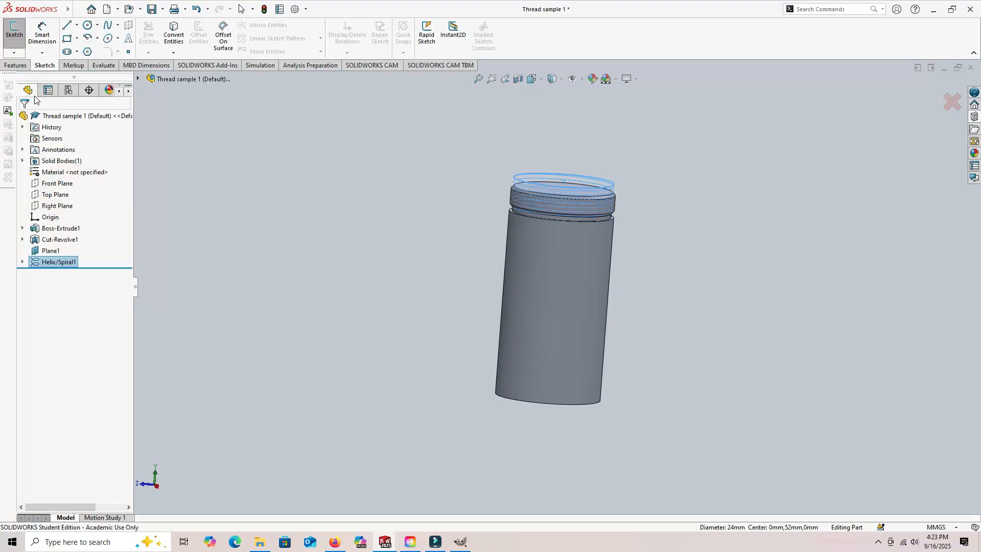
click(57, 206)
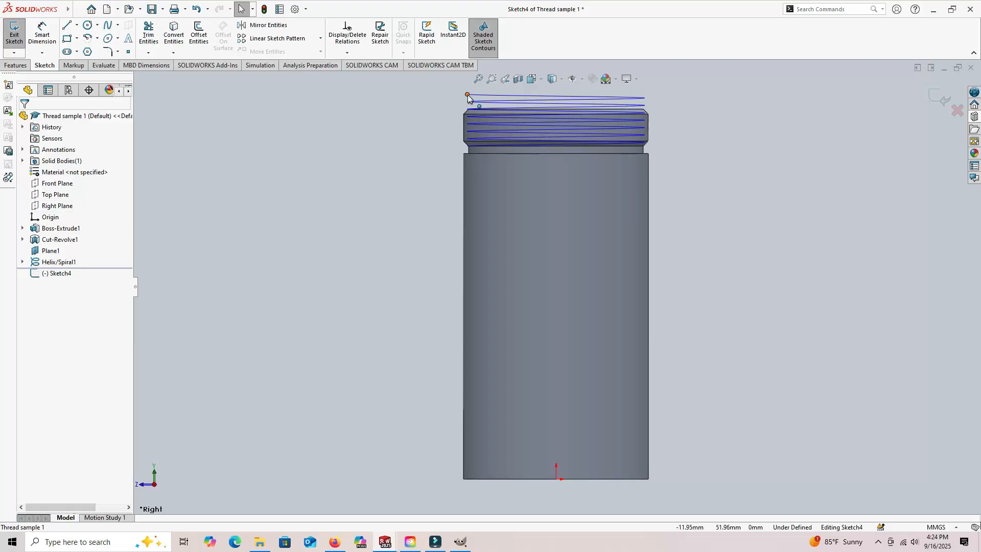
- Draw a closed four-sided thread profile at the helix start, with vertical sides about 0.57 mm (inner) and 3.72 mm (outer) long
scroll(508, 111, down, 5)
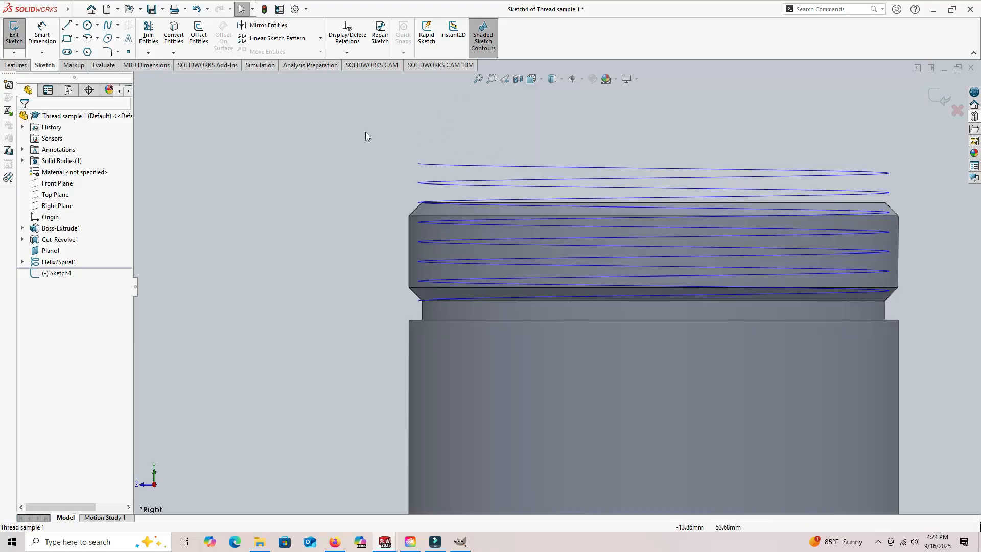
click(66, 27)
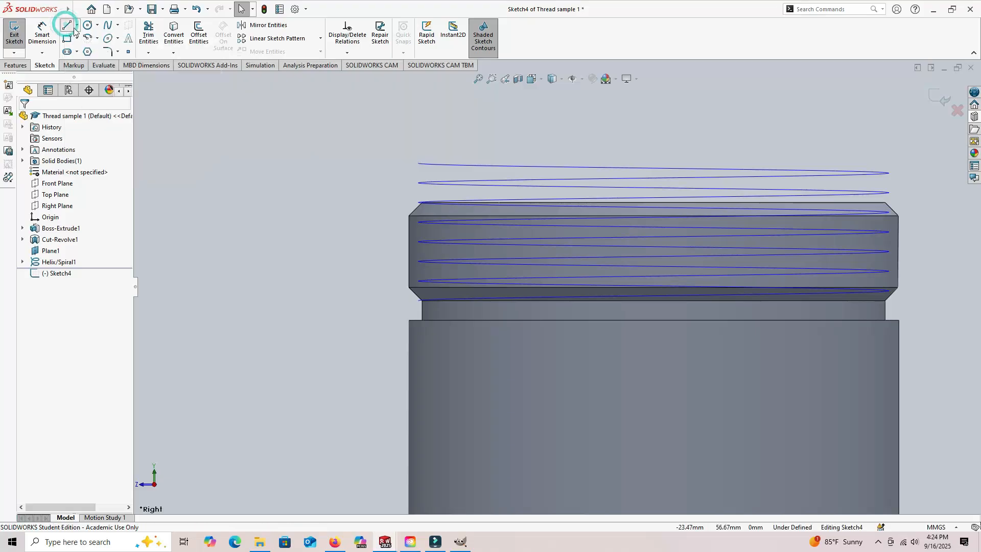
click(419, 182)
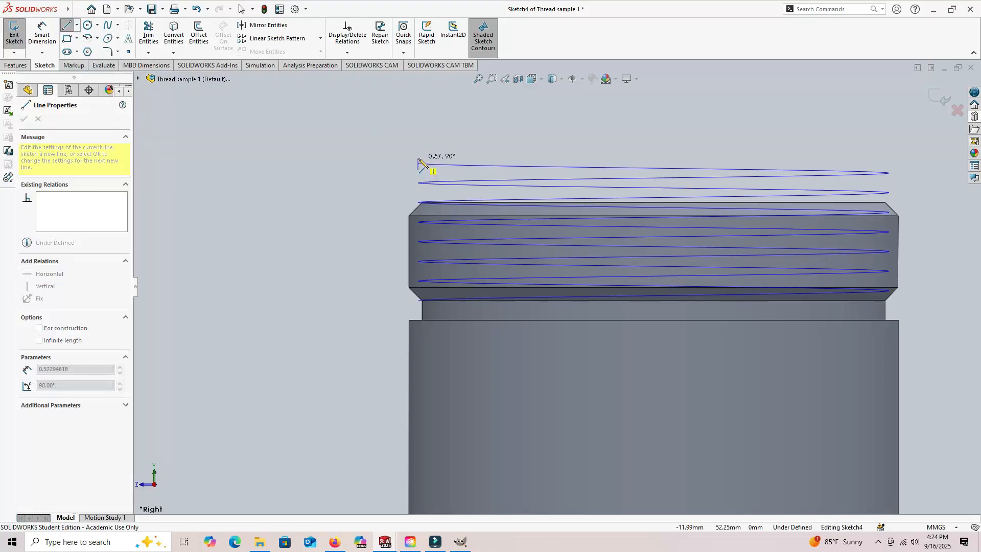
click(418, 159)
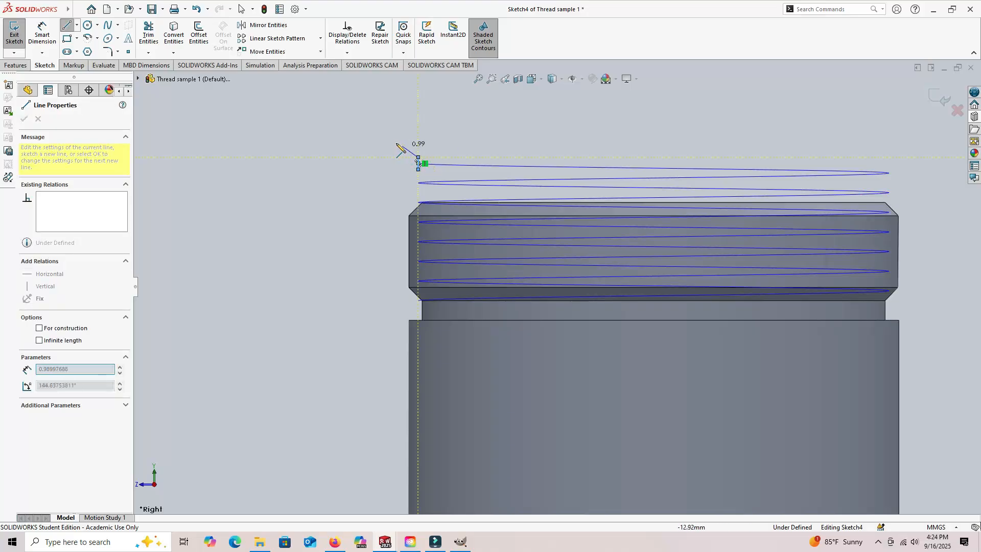
click(358, 122)
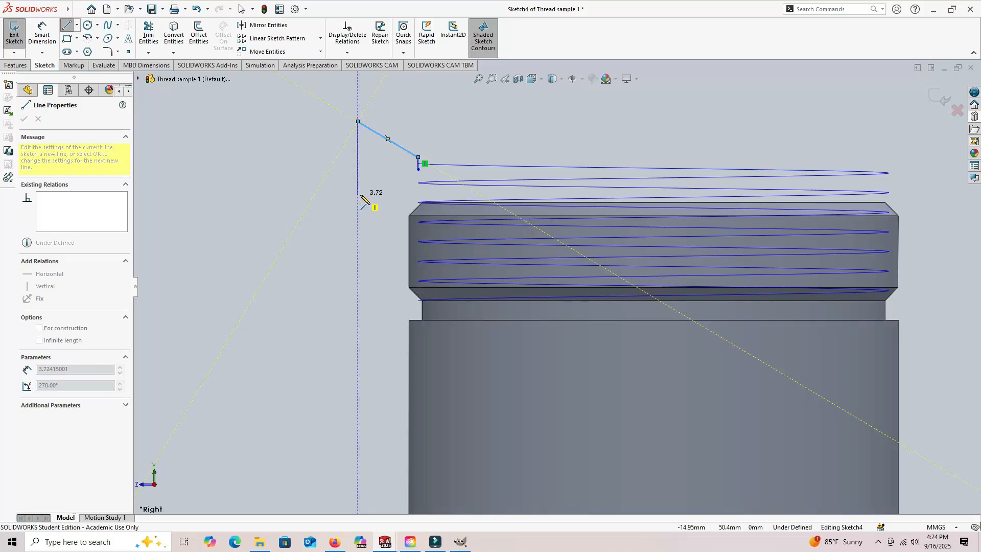
click(358, 196)
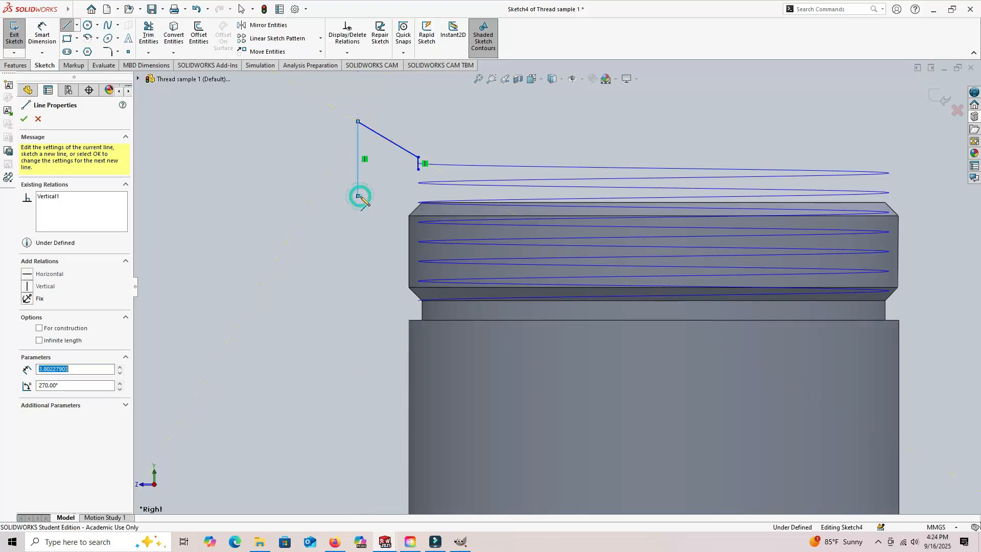
click(419, 169)
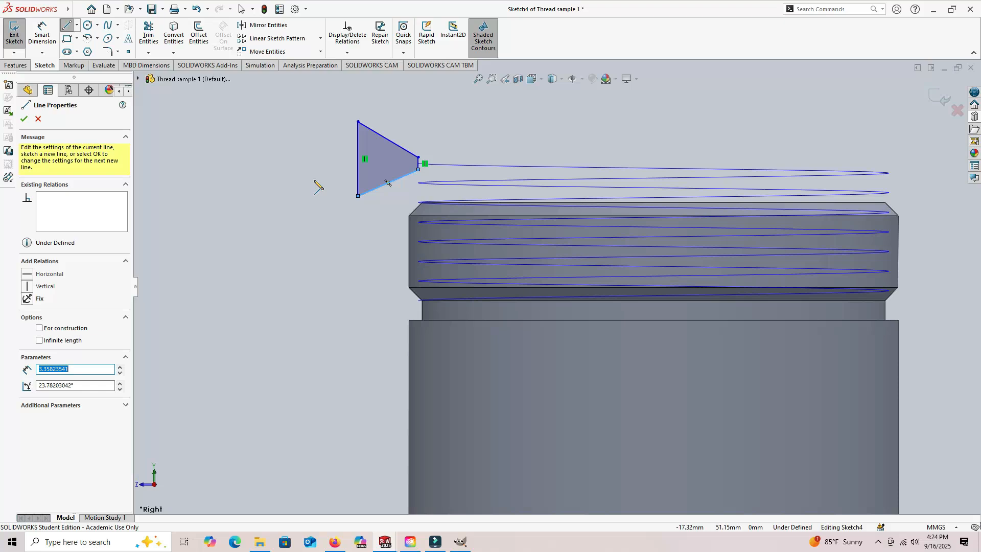
- Dimension the angle between the profile's upper slanted line and its long vertical side as 60 degrees
click(49, 33)
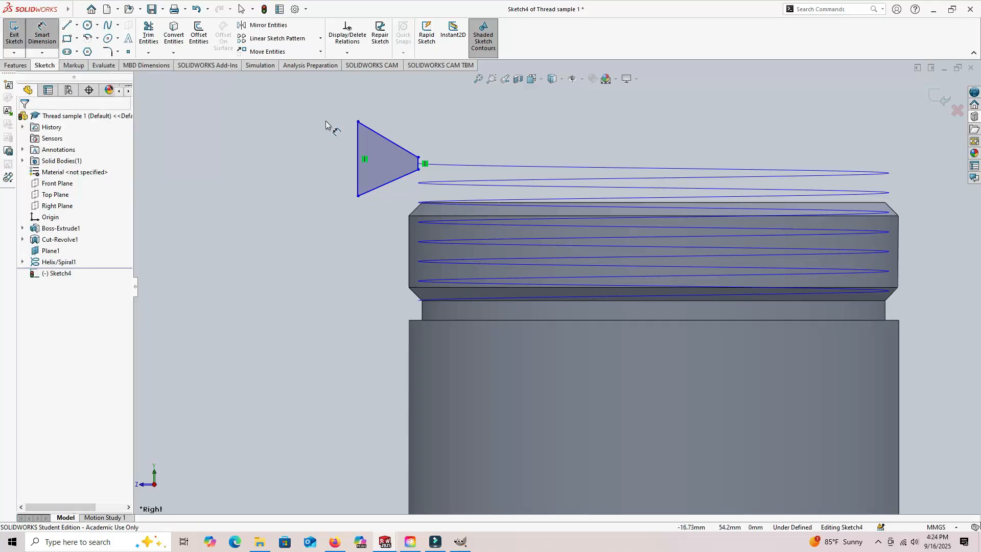
click(385, 143)
click(358, 149)
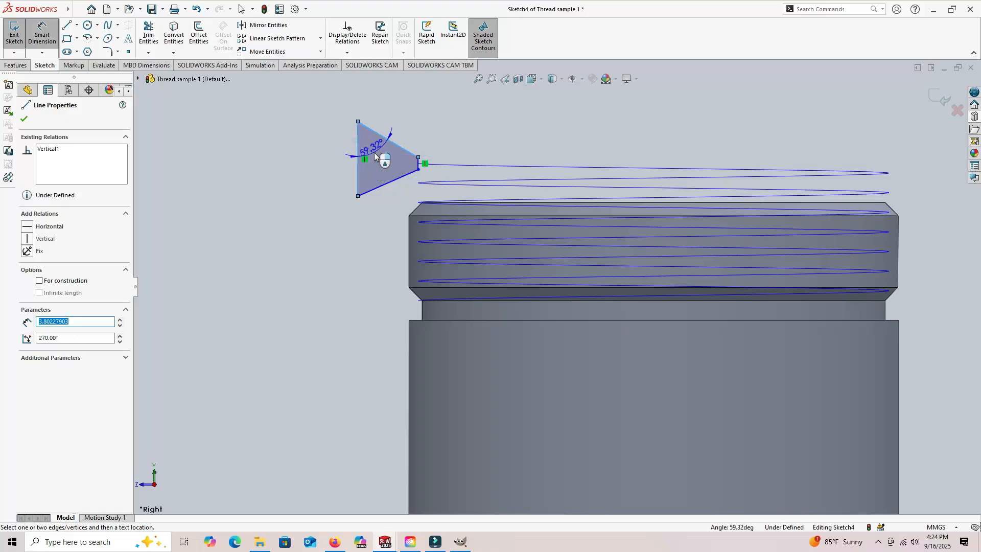
click(374, 153)
text(60)
key(Return)
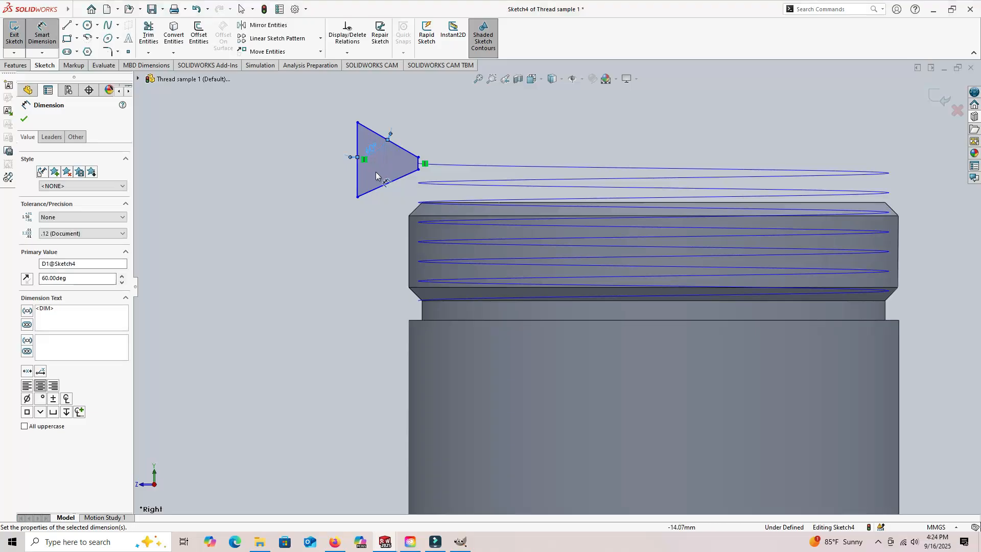
- Dimension the angle between the profile's lower slanted line and its long vertical side as 60 degrees
click(375, 189)
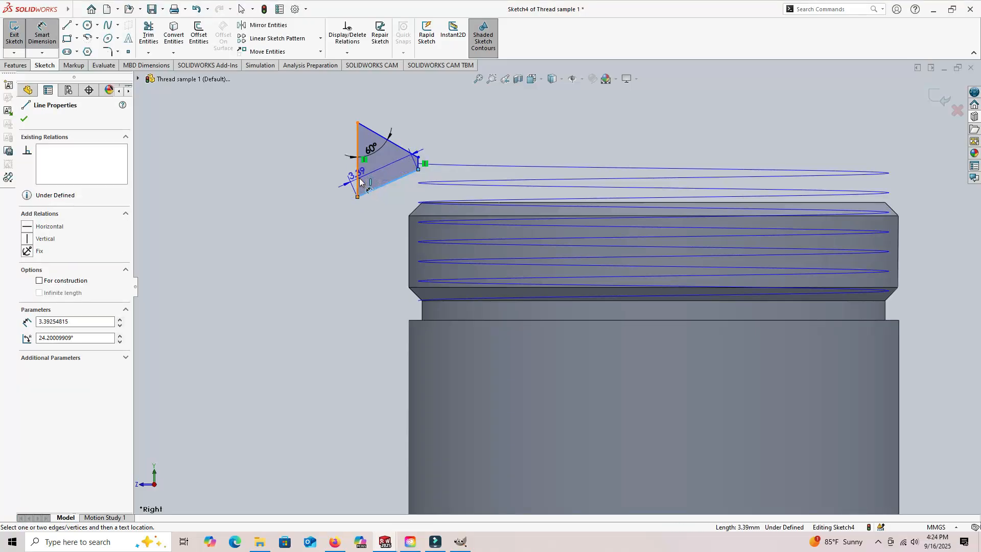
click(359, 178)
click(378, 176)
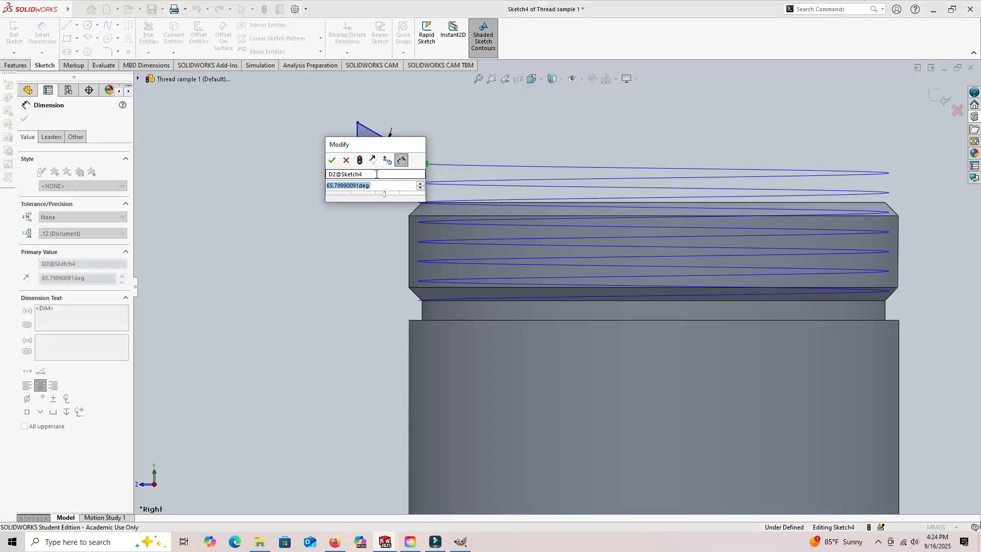
text(60)
key(Return)
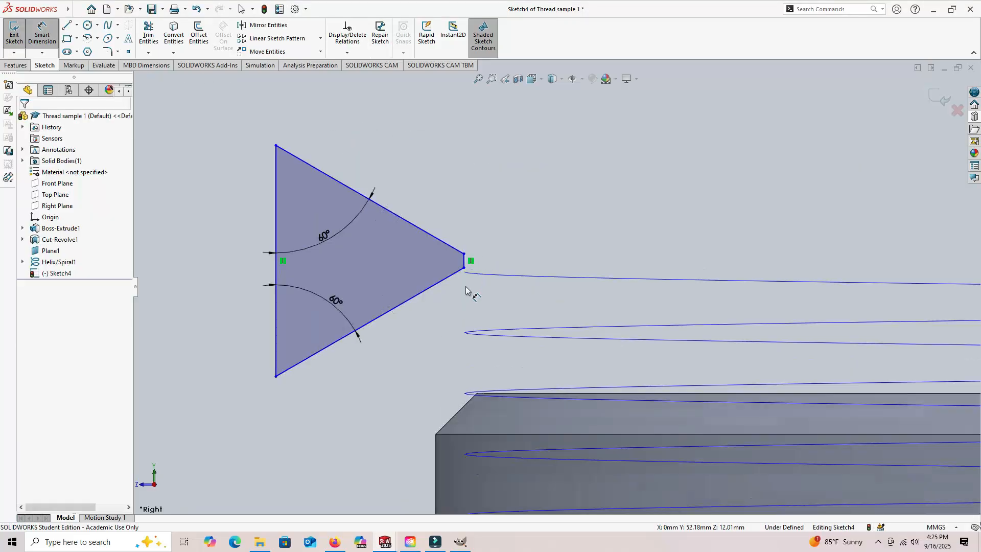
- Dimension the profile's short inner vertical side to a length of 0.25 mm
scroll(465, 286, down, 3)
click(478, 237)
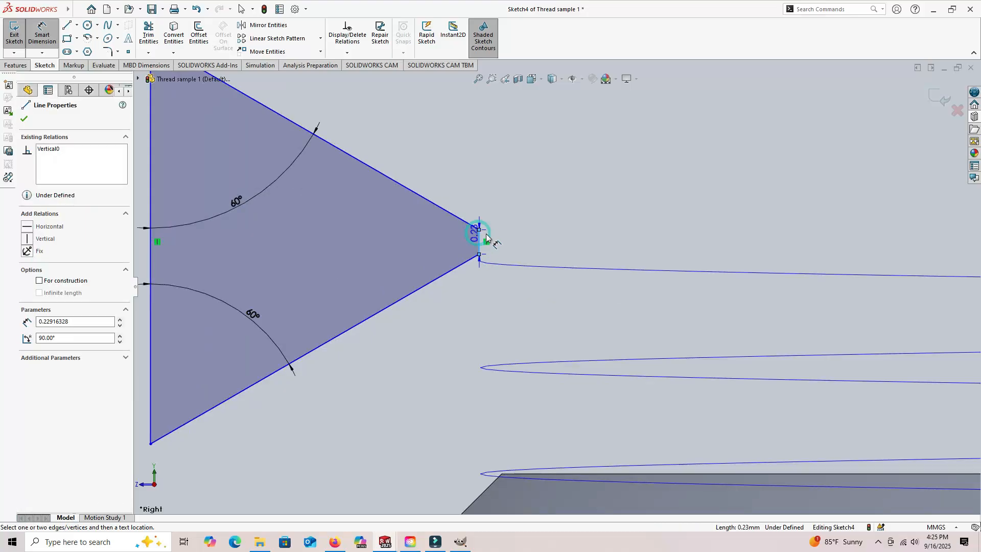
click(519, 244)
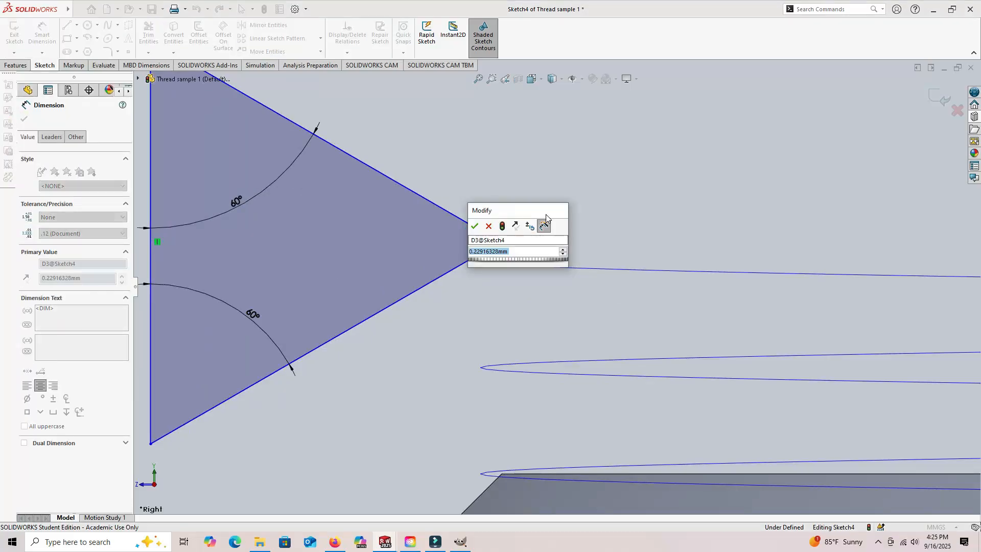
text(.25)
key(Return)
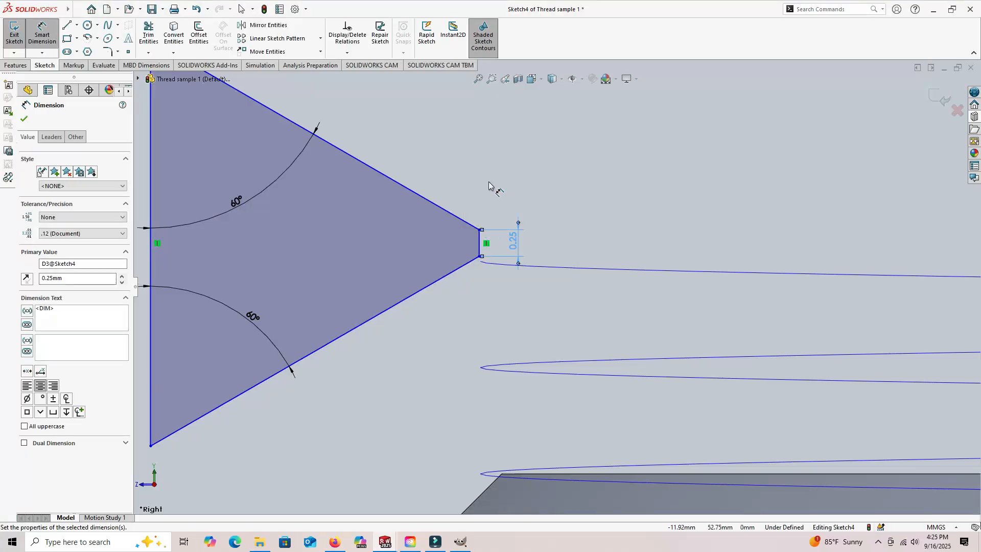
- Set the horizontal distance between the profile's short and long vertical sides to 2 mm
scroll(491, 205, up, 2)
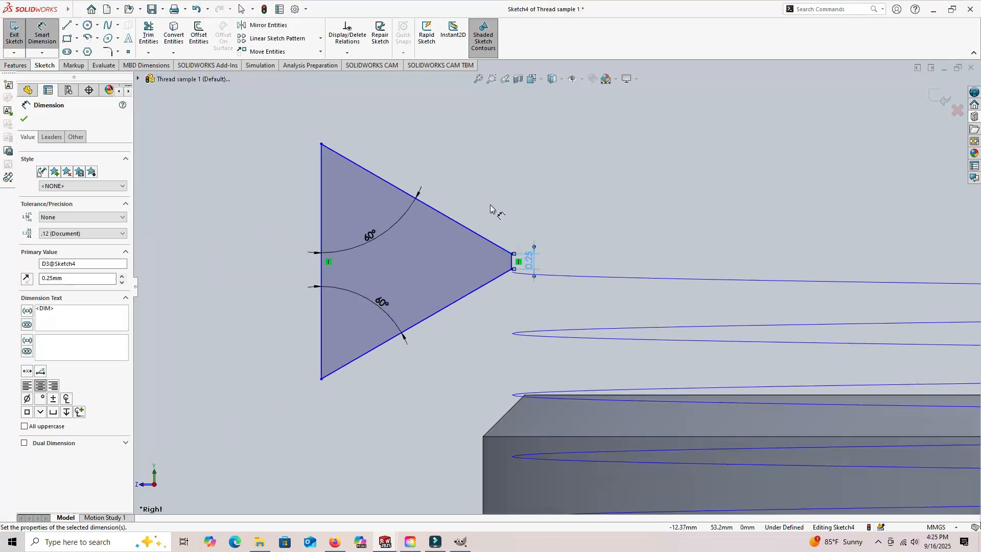
click(511, 262)
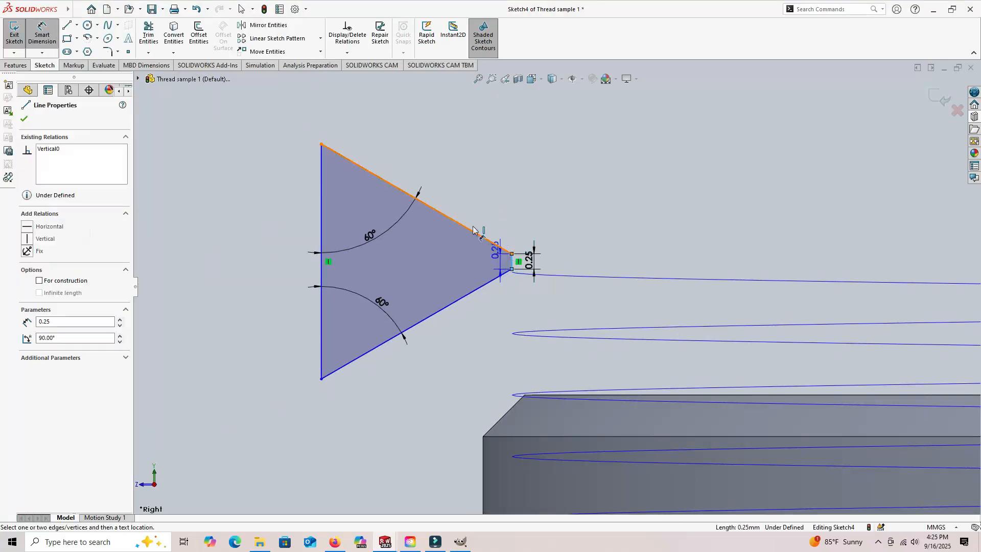
click(322, 211)
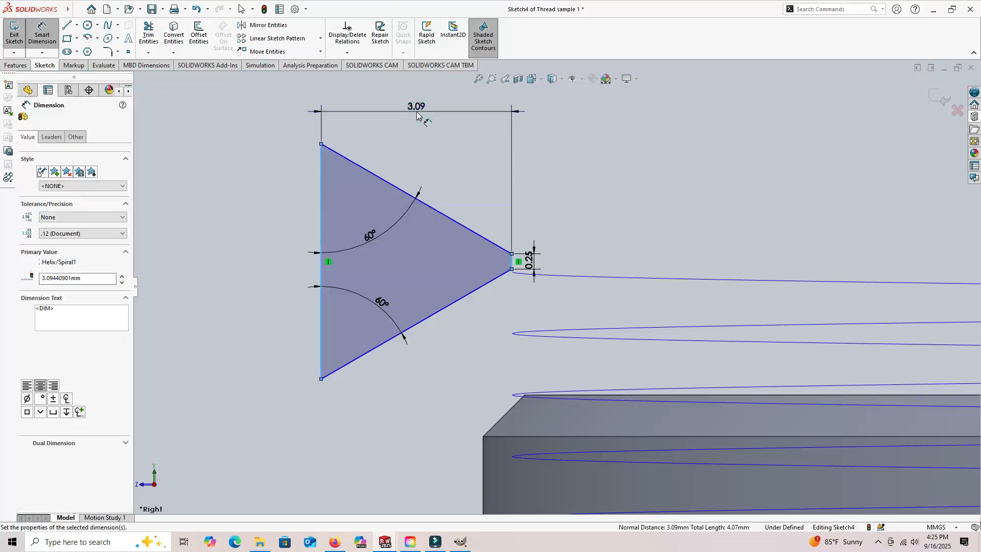
click(418, 112)
text(2)
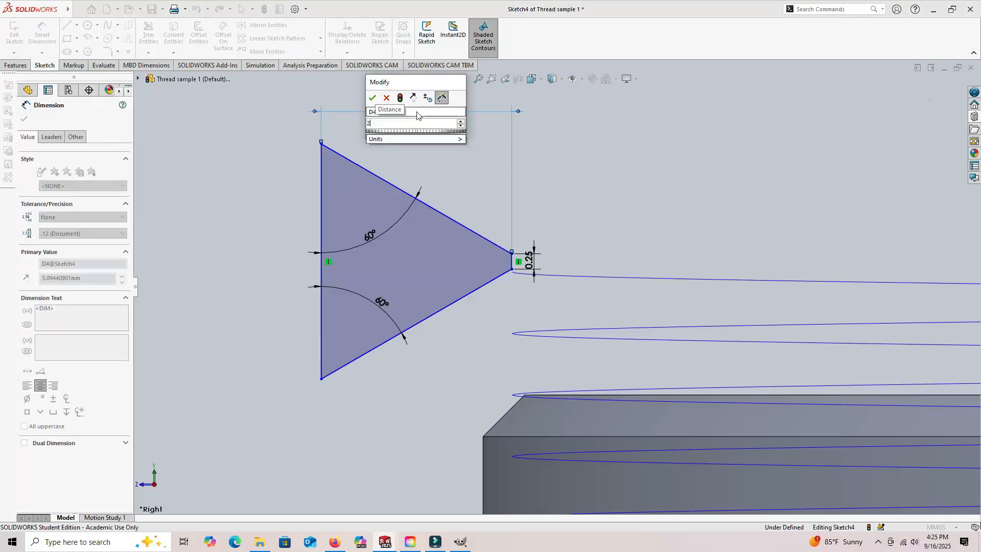
key(Return)
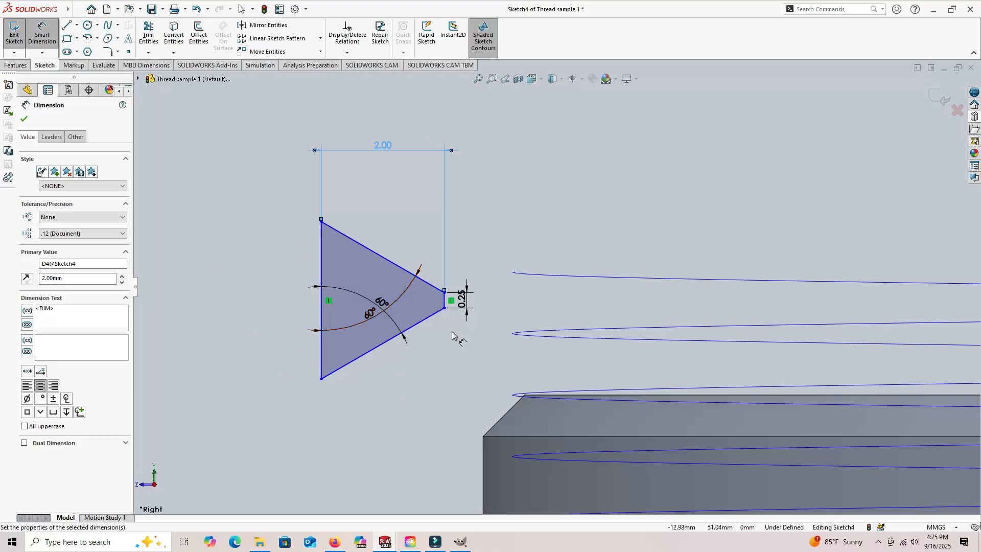
- Dimension the height from the cylinder's top edge to the midpoint of the profile's short side as 2 mm
key(z)
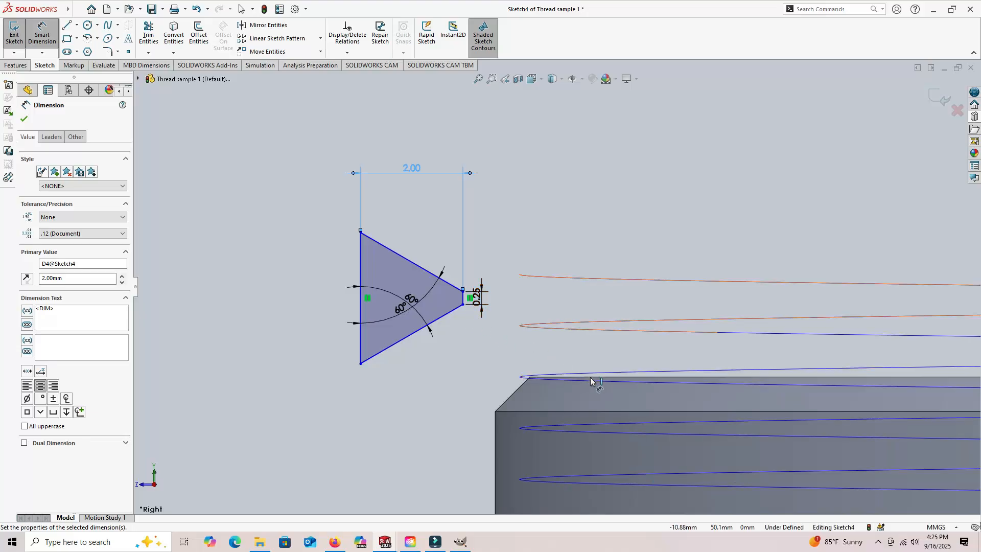
scroll(566, 340, down, 5)
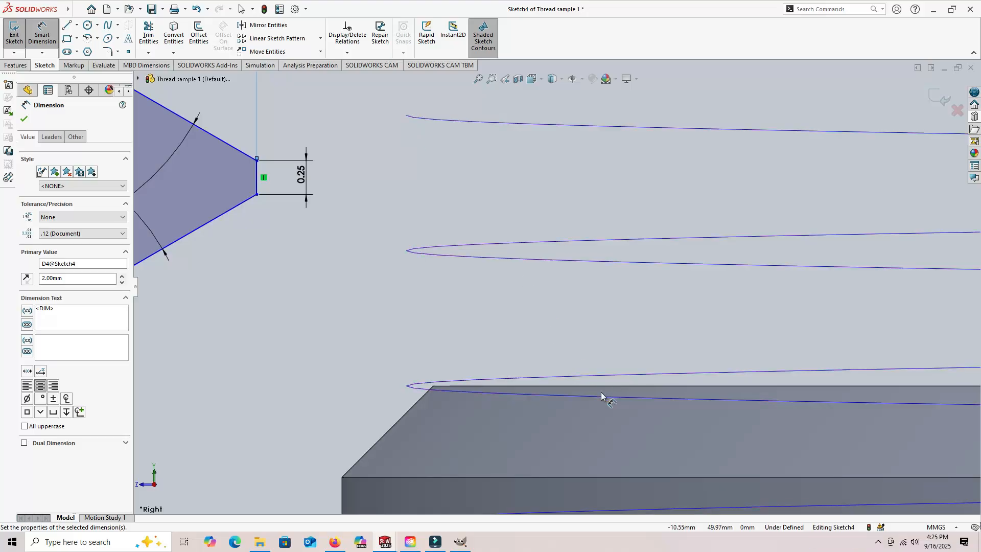
scroll(656, 344, up, 3)
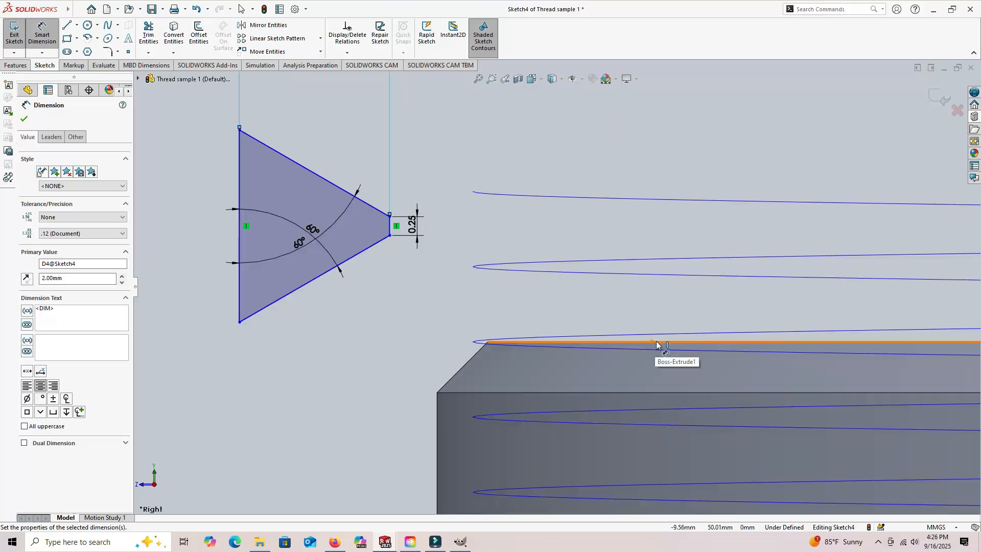
click(657, 344)
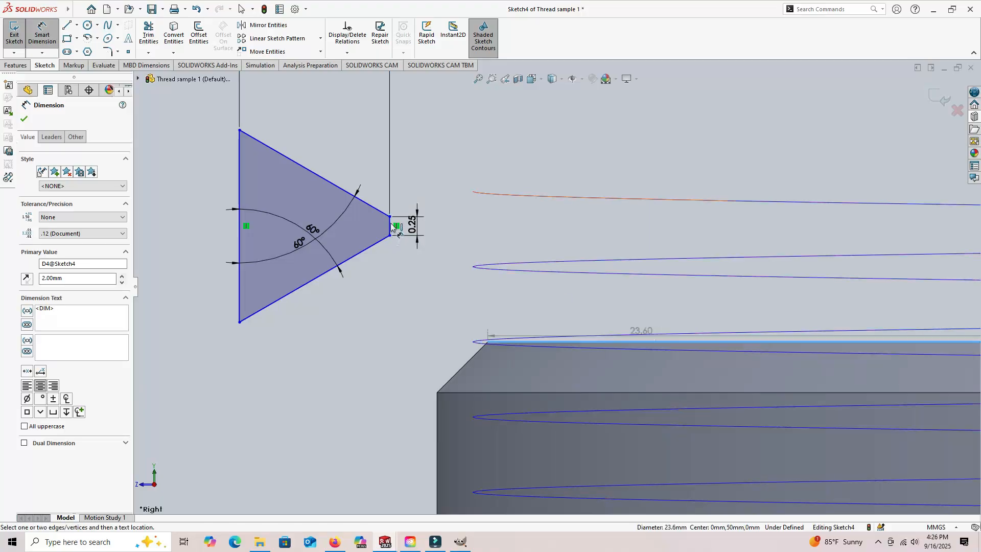
click(391, 230)
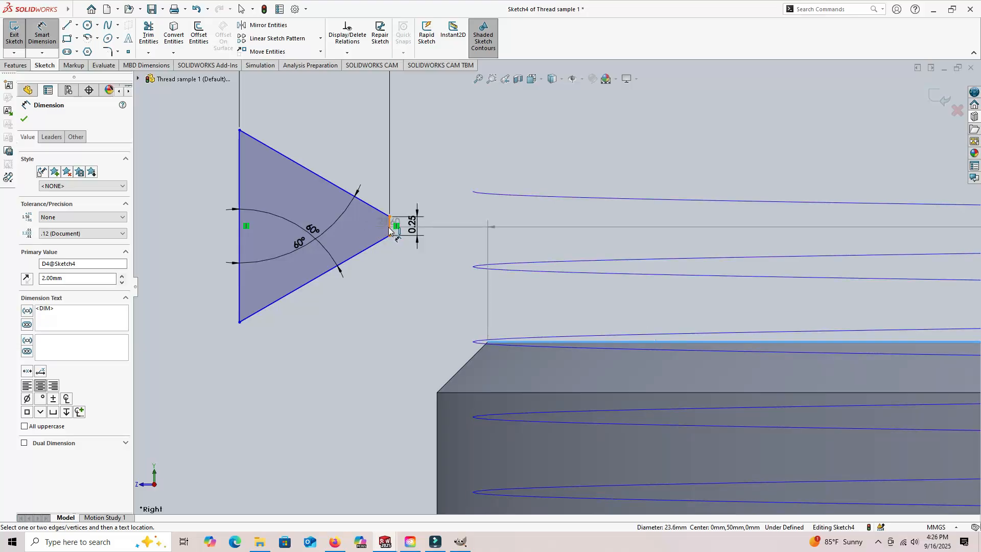
click(390, 228)
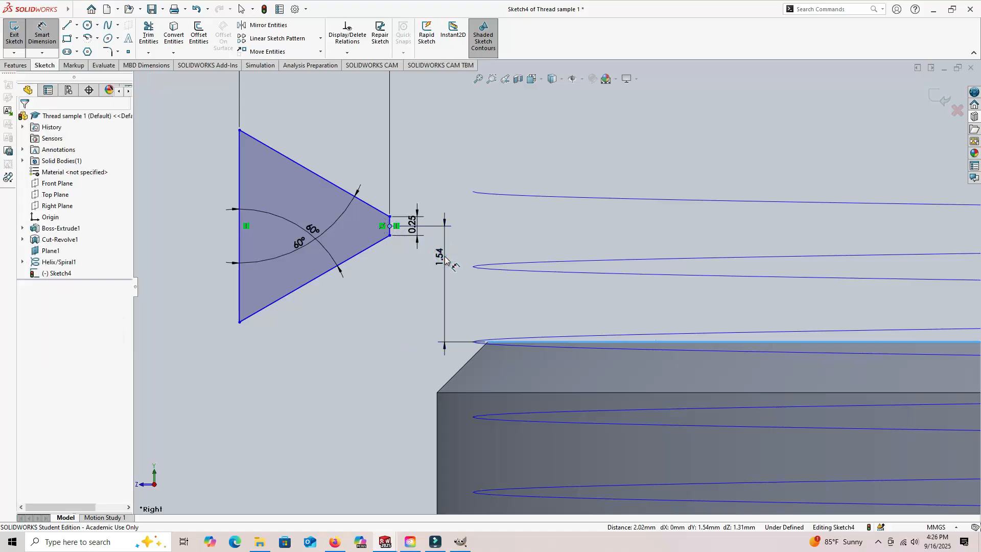
click(444, 254)
text(2)
key(Return)
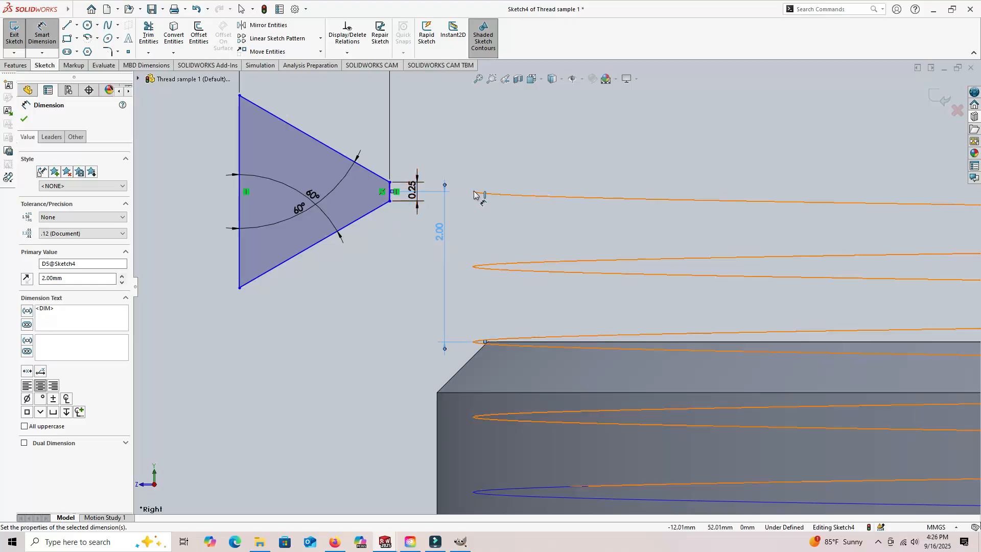
- Dimension the horizontal distance from the origin to the profile's short vertical side as 12 mm
scroll(769, 235, up, 3)
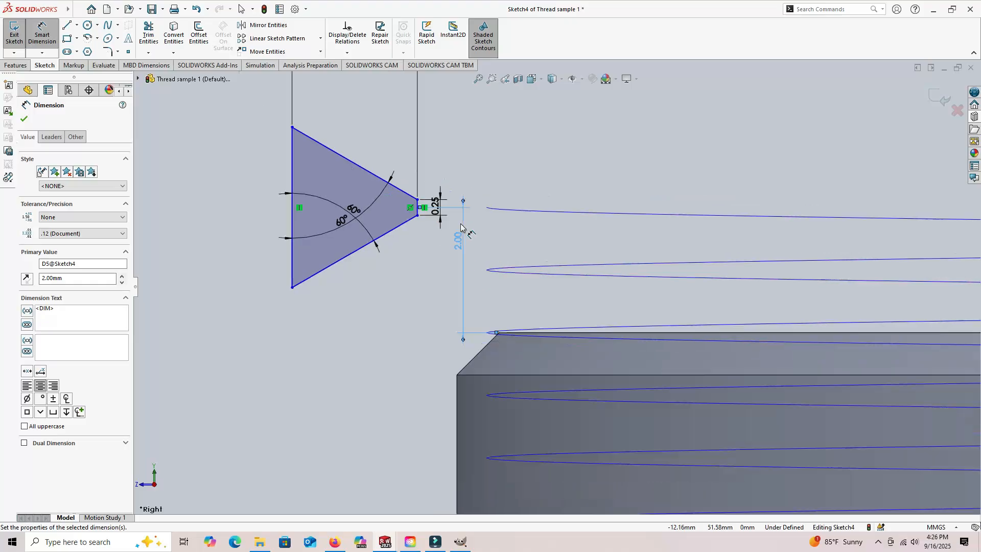
scroll(811, 237, up, 2)
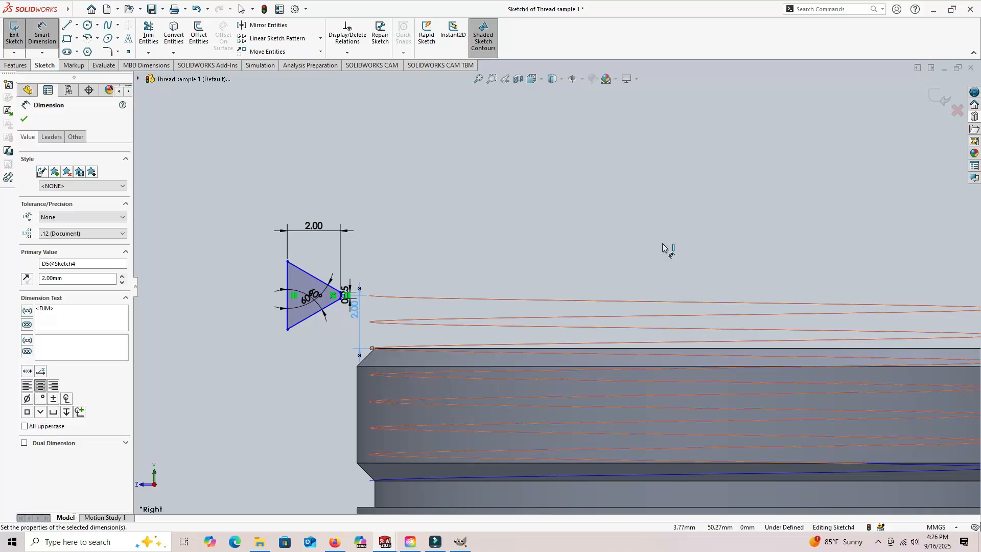
scroll(663, 246, down, 3)
scroll(662, 243, up, 5)
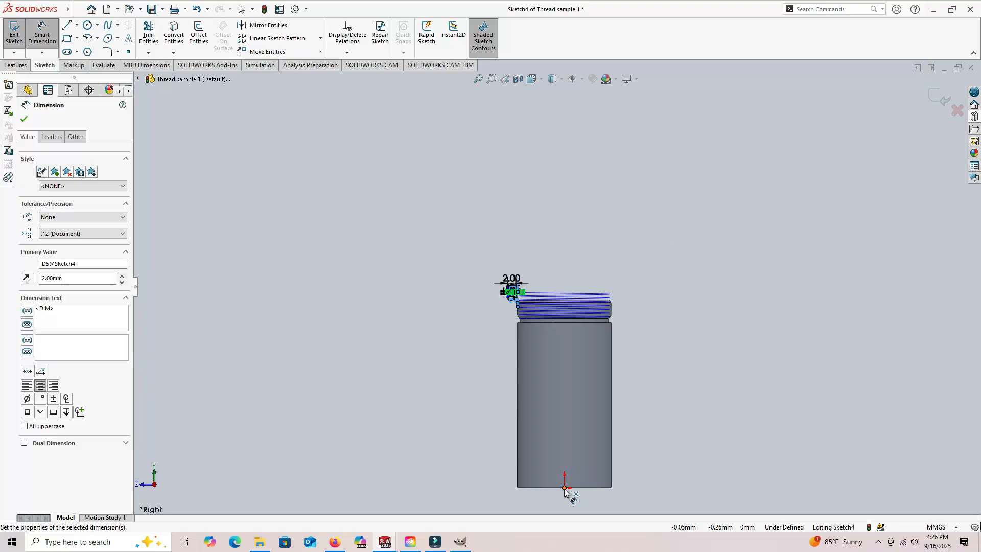
click(564, 488)
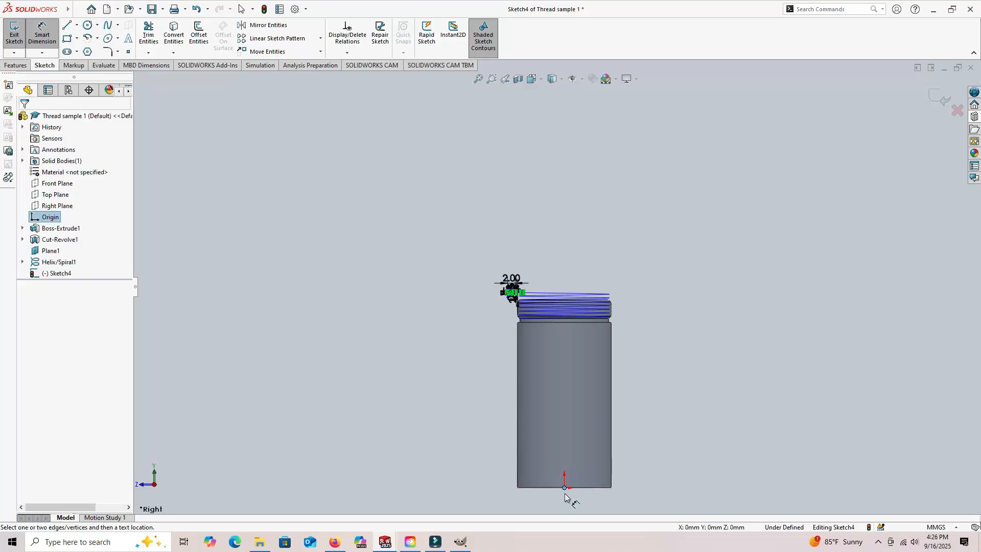
scroll(552, 295, down, 8)
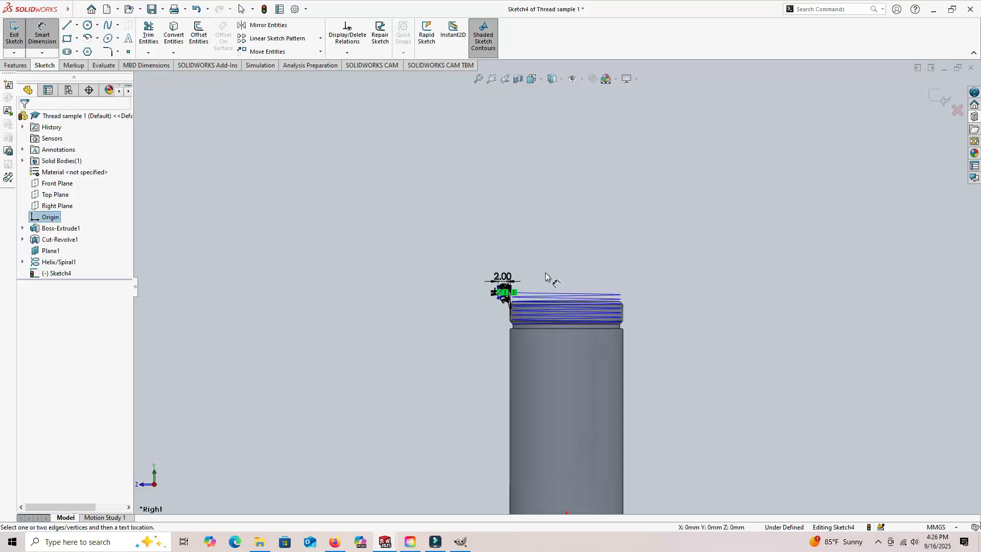
scroll(510, 289, down, 2)
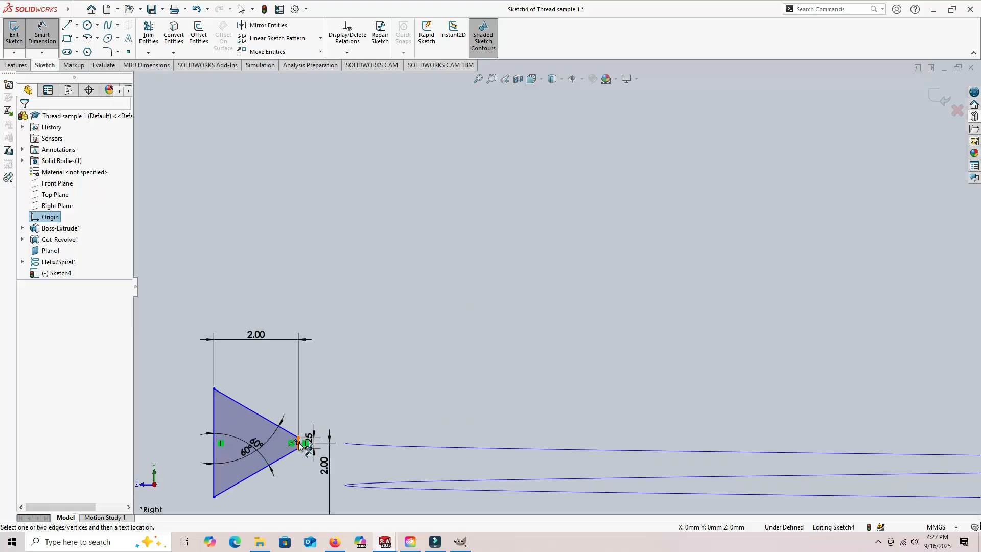
click(299, 444)
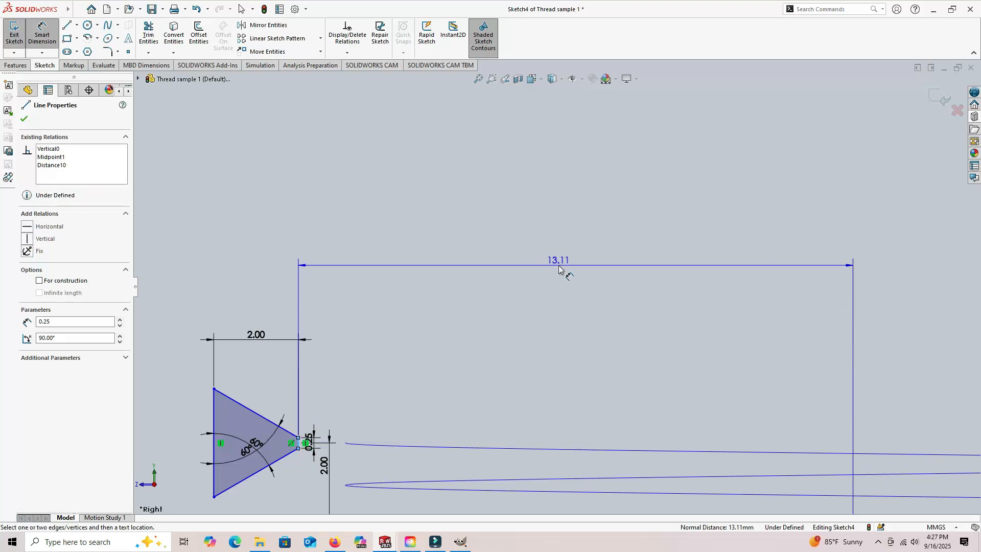
click(571, 270)
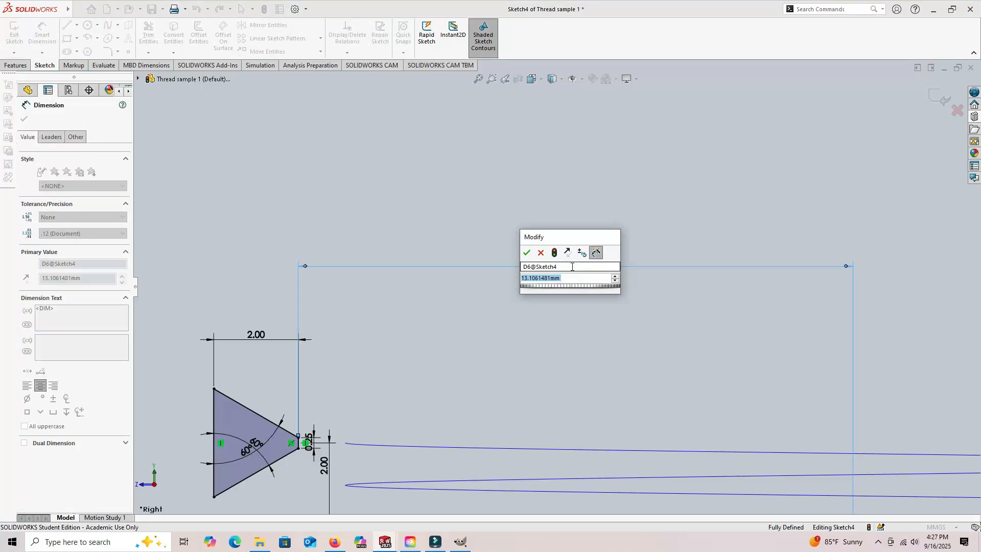
text(12)
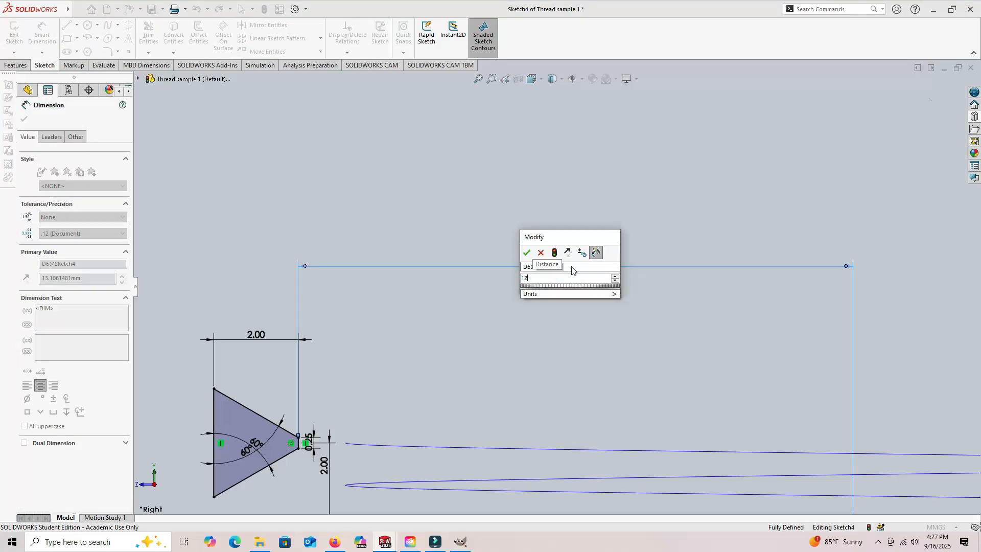
key(Return)
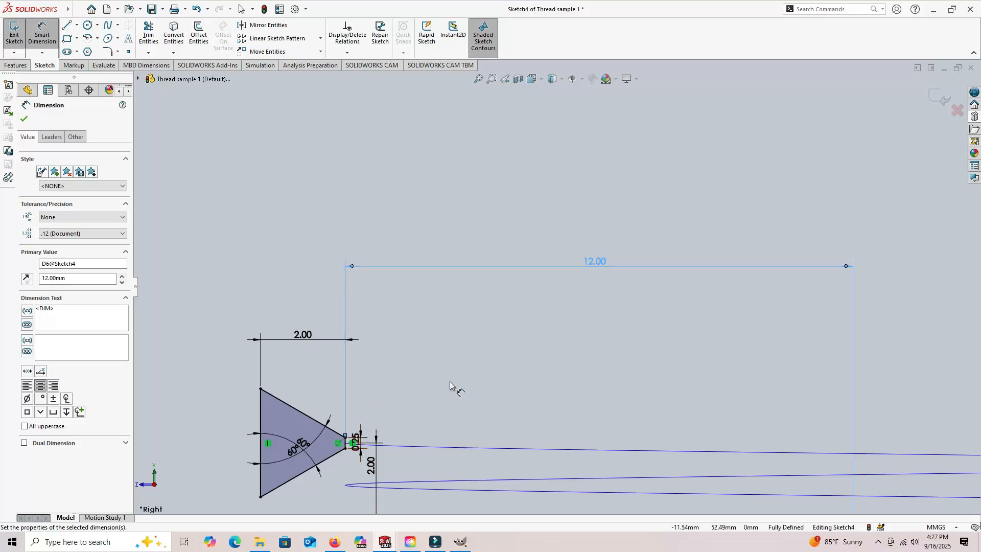
scroll(514, 353, up, 5)
scroll(556, 287, up, 2)
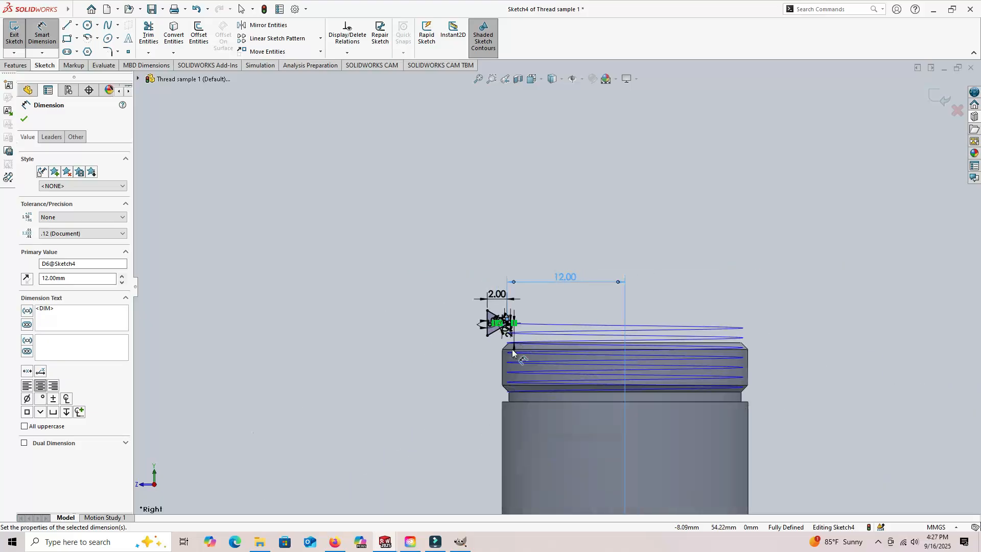
click(332, 308)
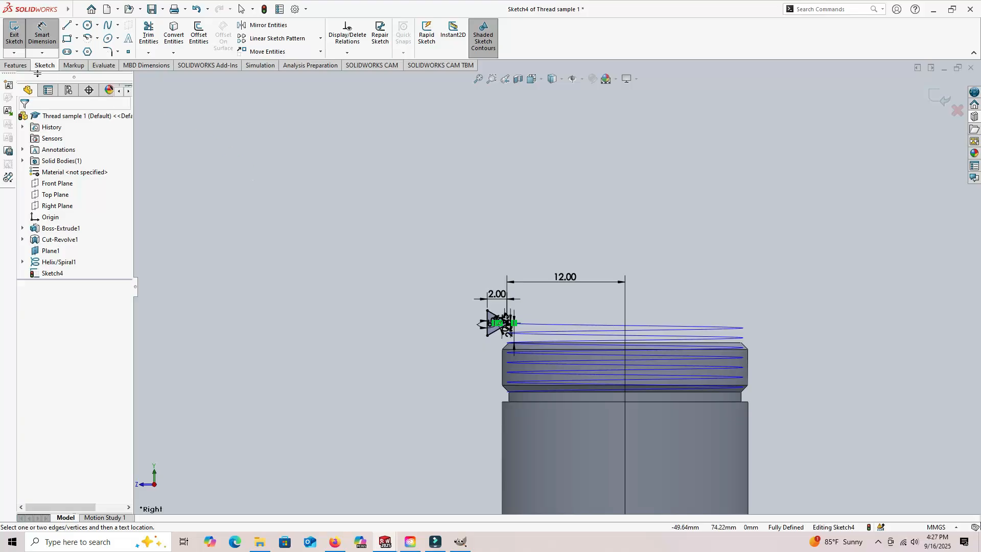
- Exit the profile sketch and try a swept cut using it as the profile and the helix as the path
click(17, 67)
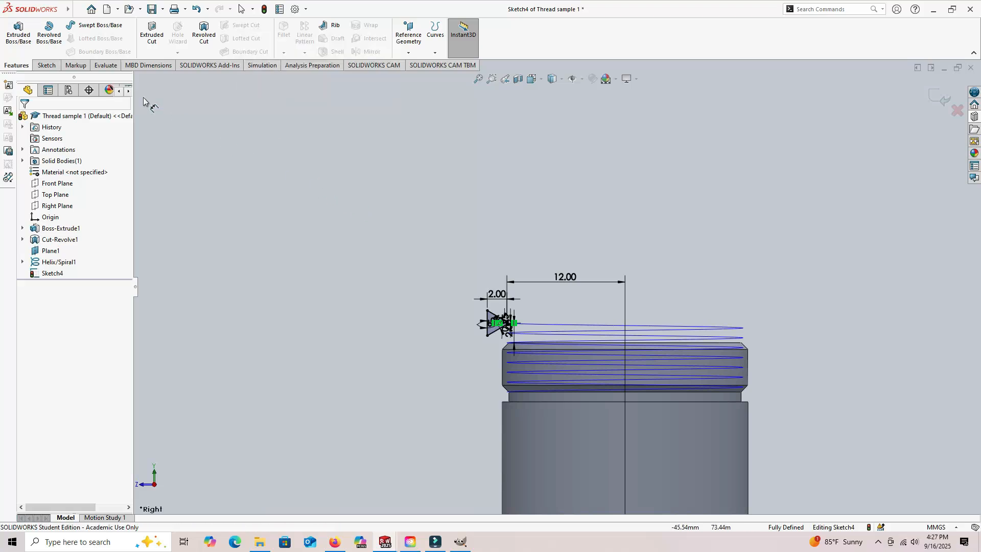
click(44, 65)
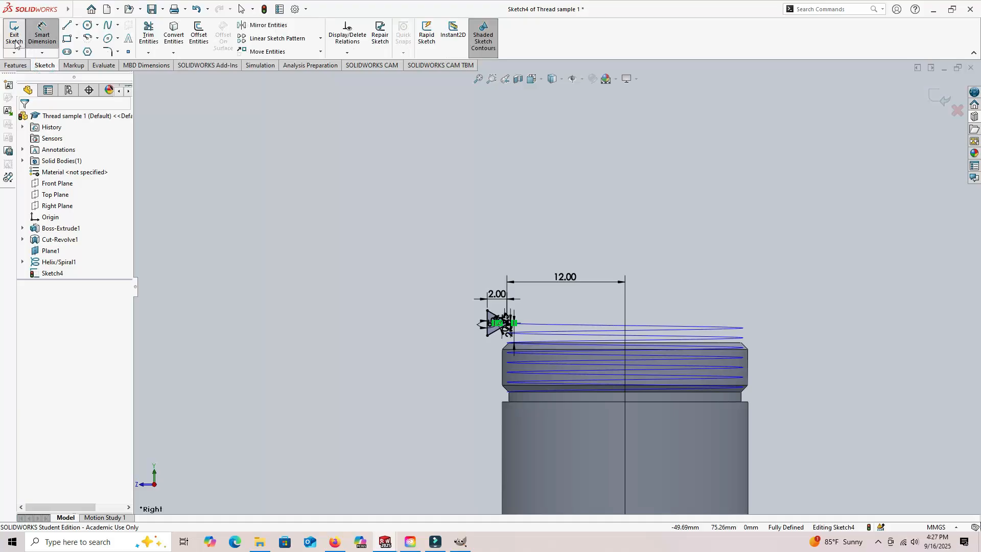
click(15, 35)
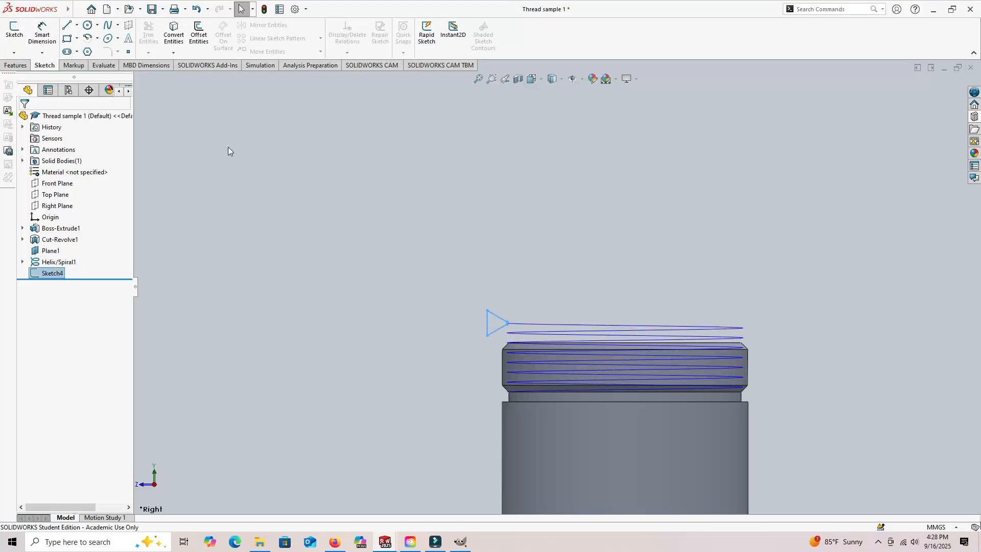
click(14, 65)
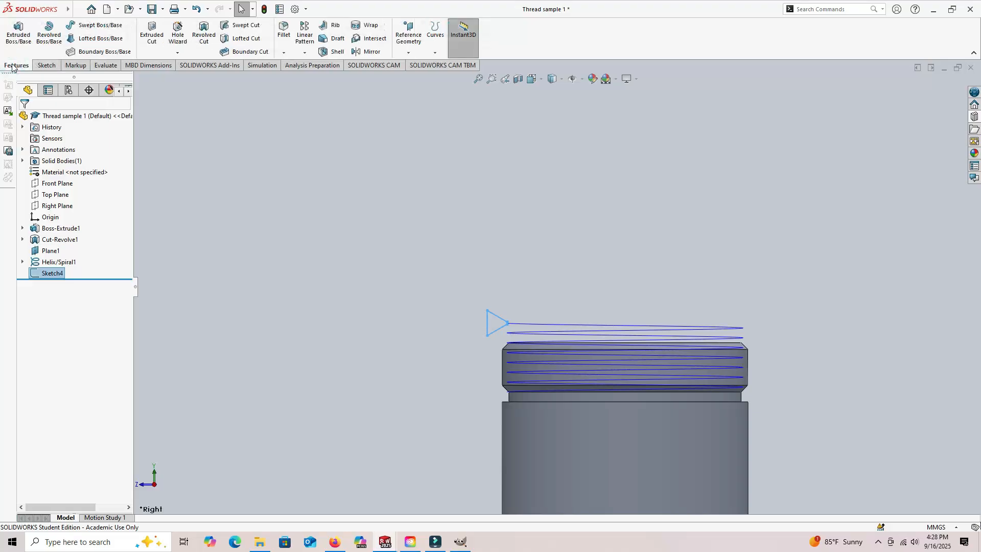
click(246, 27)
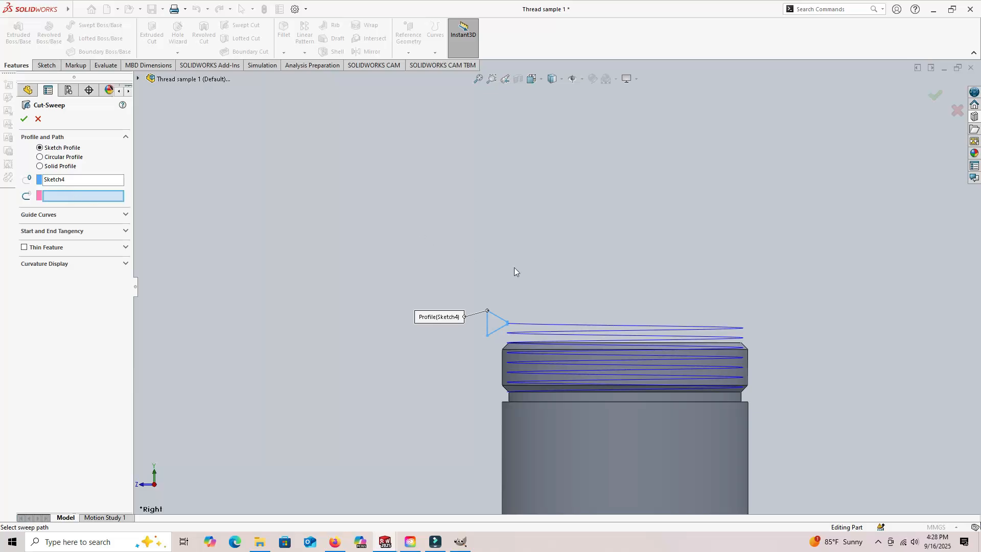
click(527, 327)
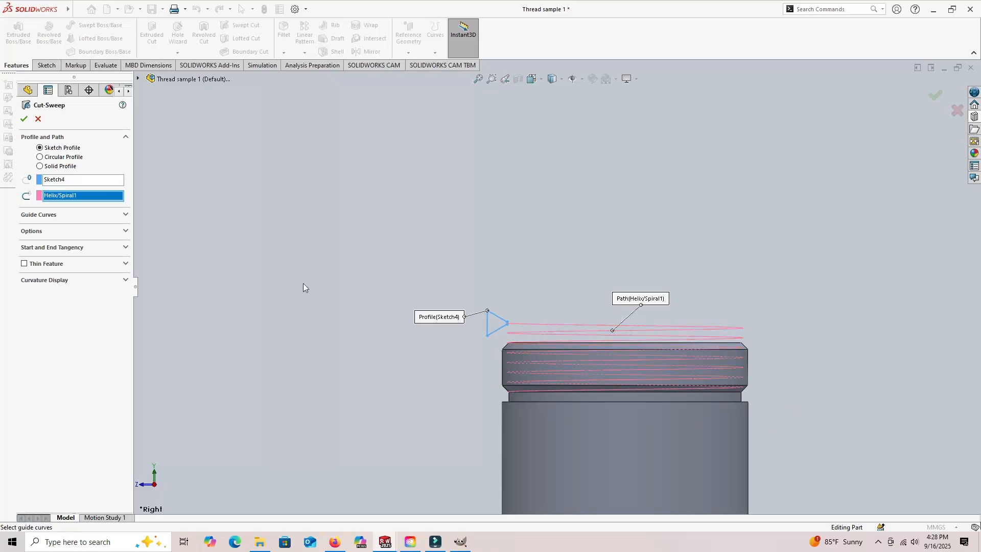
click(23, 119)
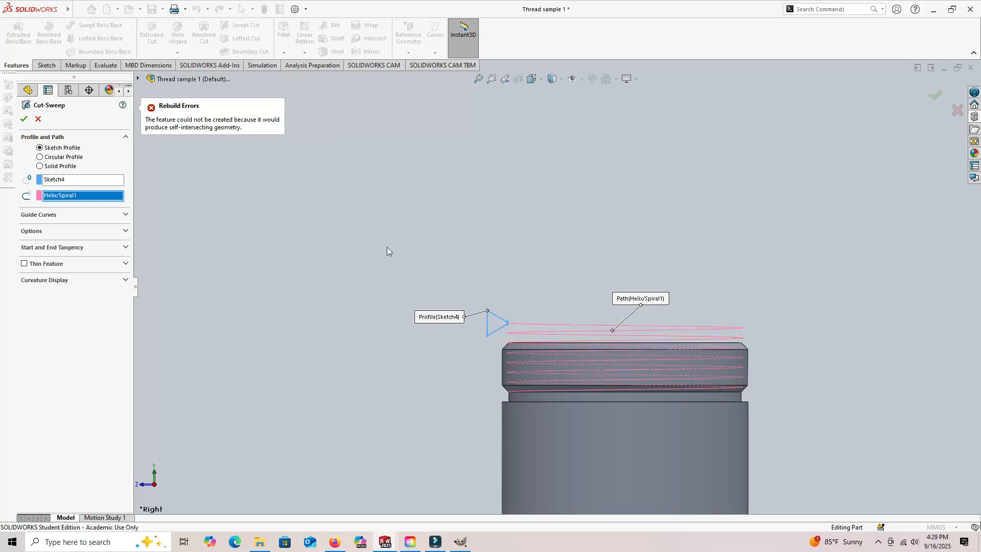
click(37, 119)
click(235, 270)
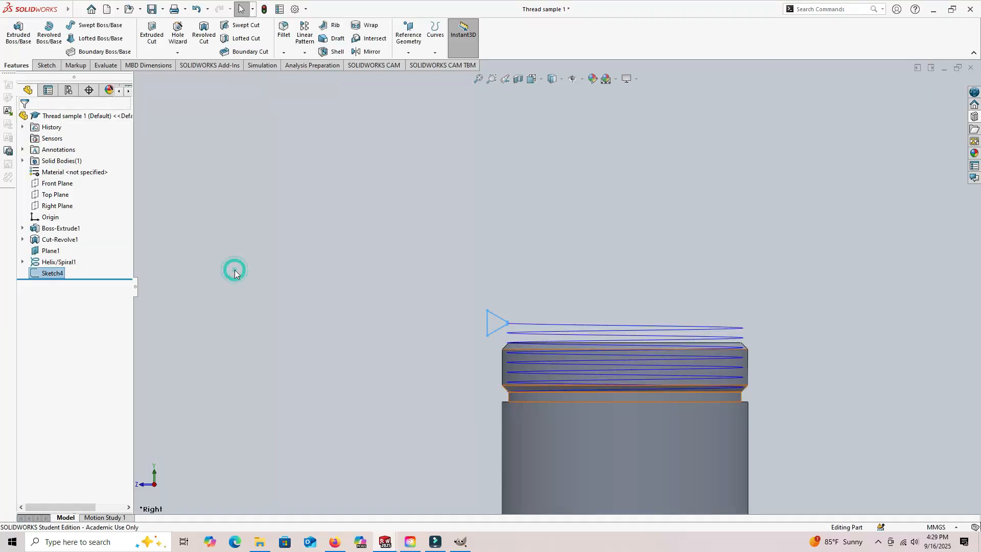
- Edit the thread profile sketch, setting the horizontal distance between its short and long vertical sides to 0.6 mm
click(69, 274)
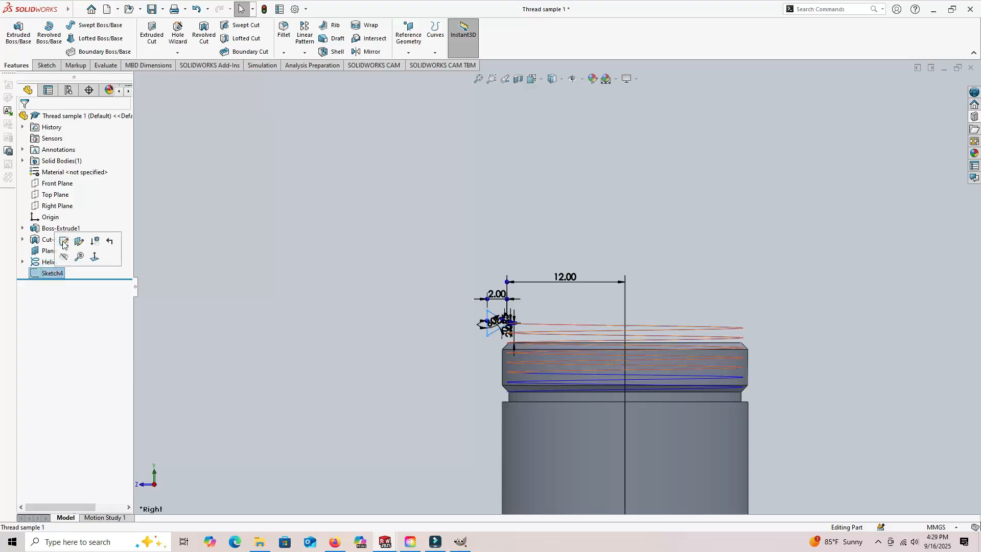
click(62, 241)
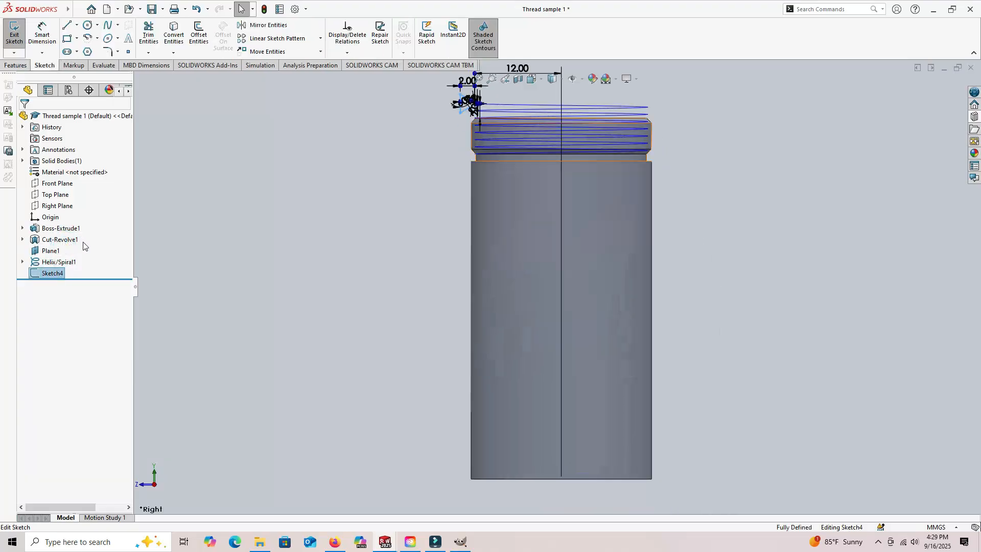
scroll(475, 107, down, 3)
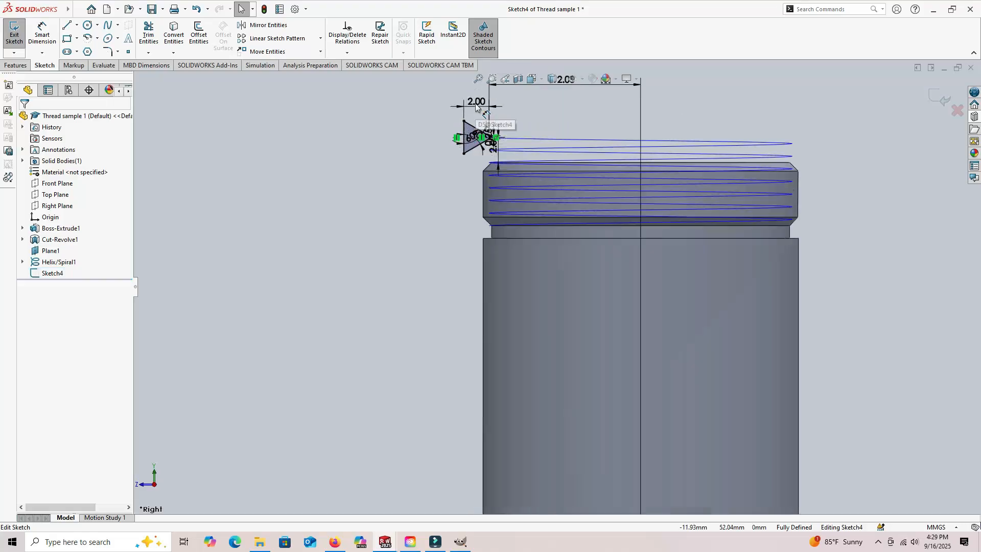
scroll(510, 118, down, 2)
scroll(516, 137, down, 2)
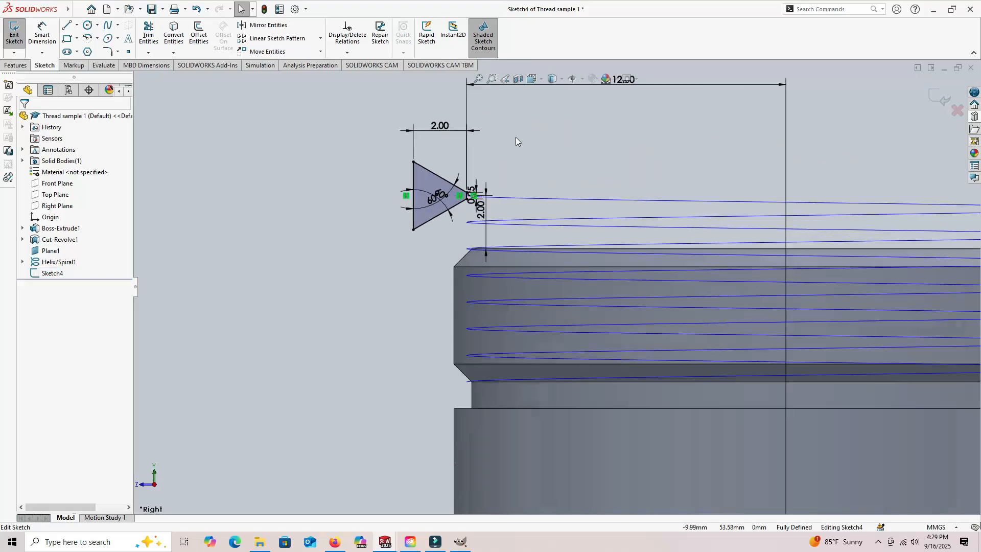
scroll(504, 161, down, 3)
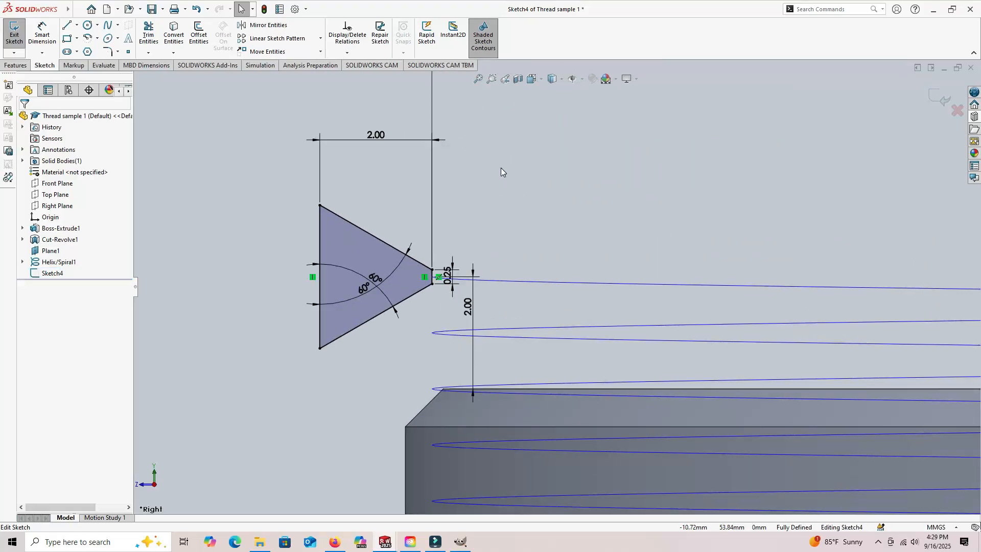
click(382, 135)
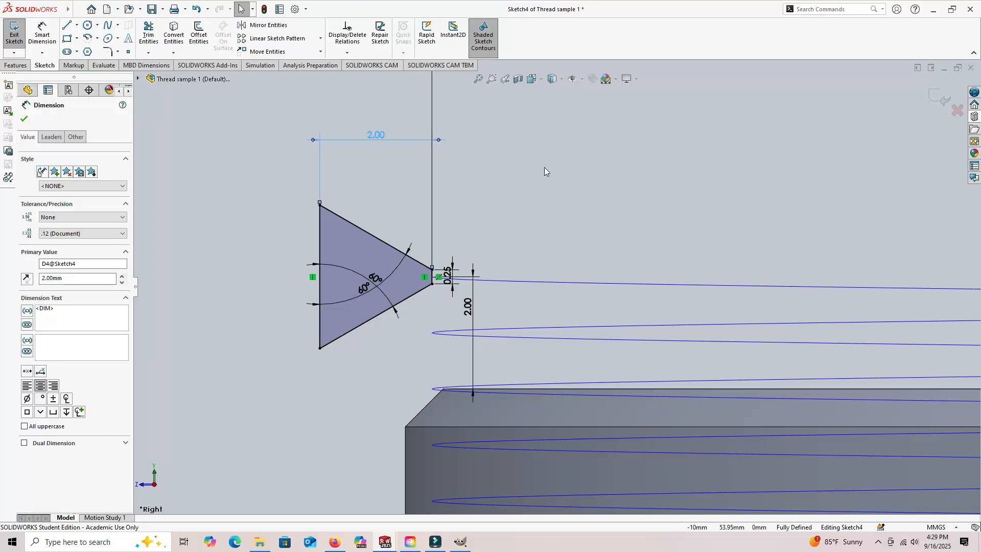
double_click(67, 280)
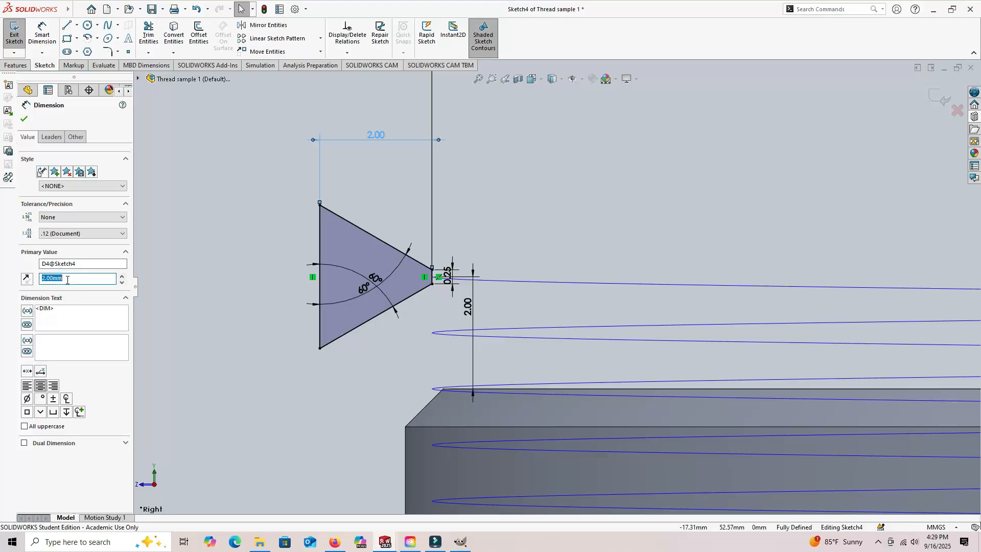
text(.6)
key(Return)
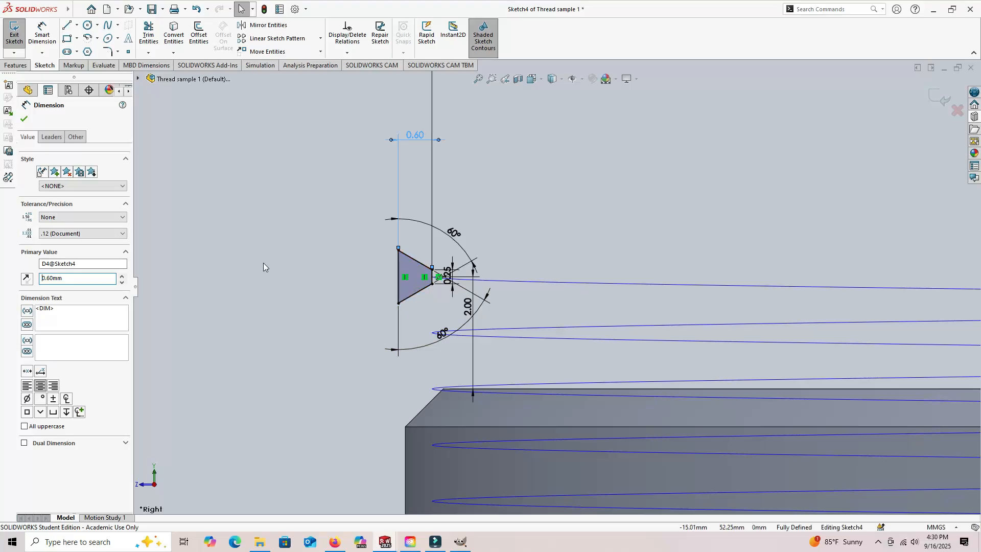
click(23, 119)
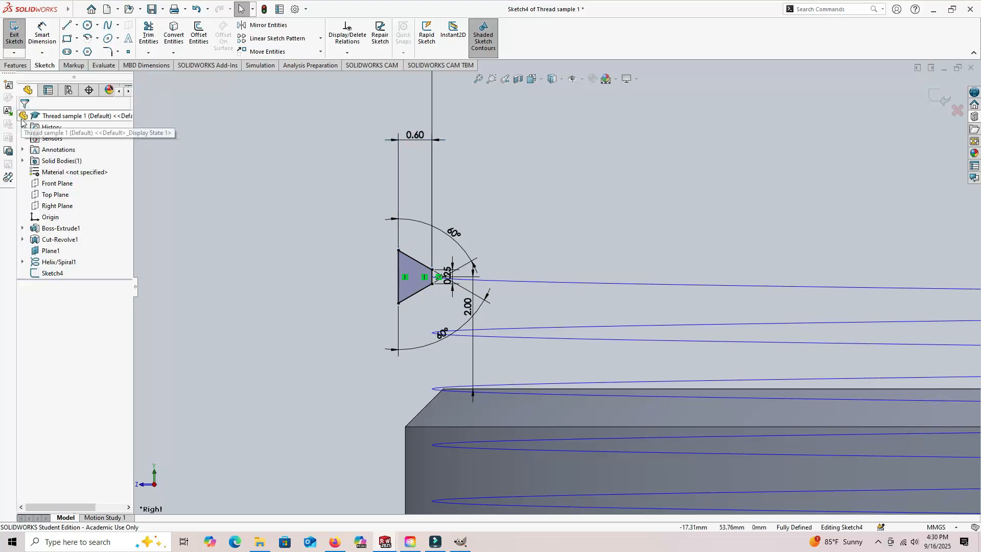
click(14, 35)
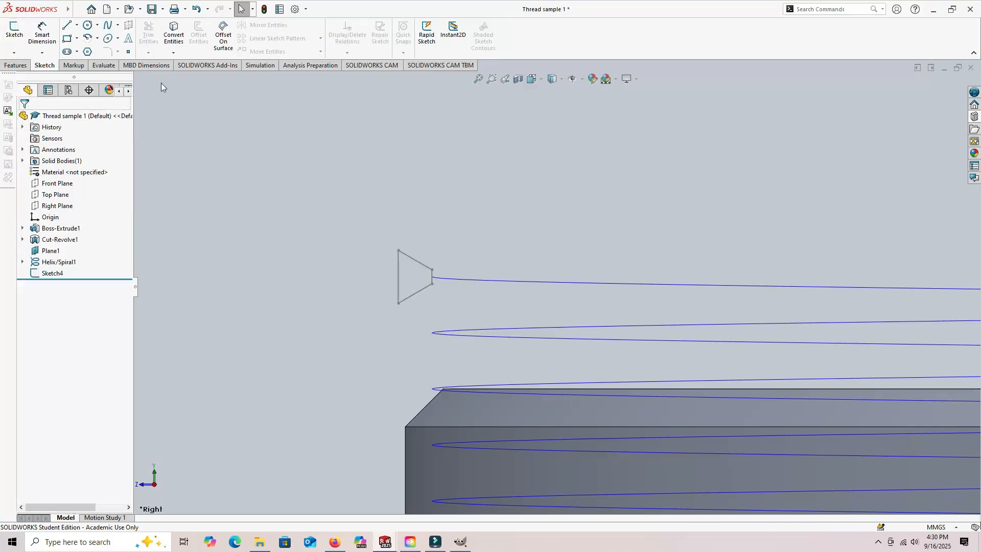
- Create a swept cut with the trapezoidal sketch as the profile and the helix as the path
click(16, 65)
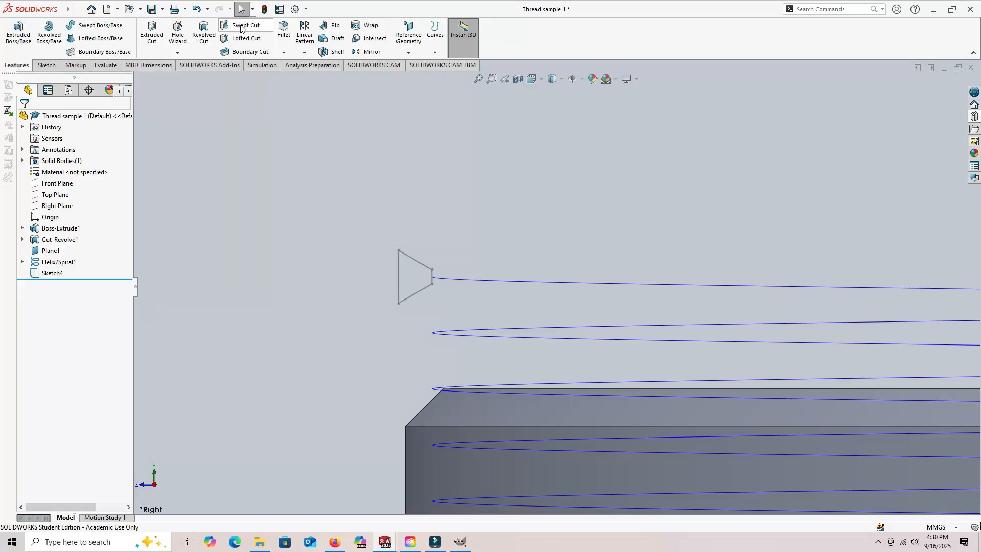
click(241, 28)
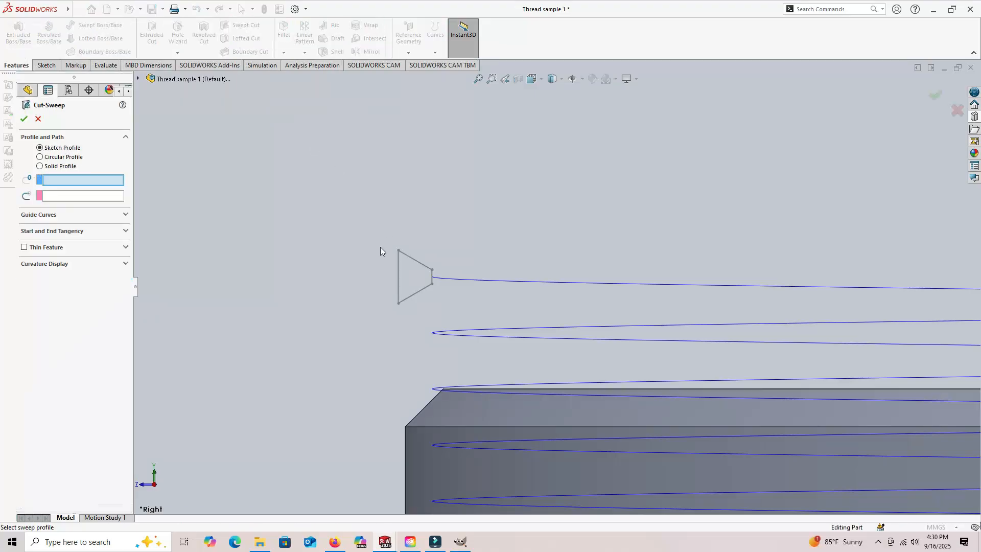
click(398, 265)
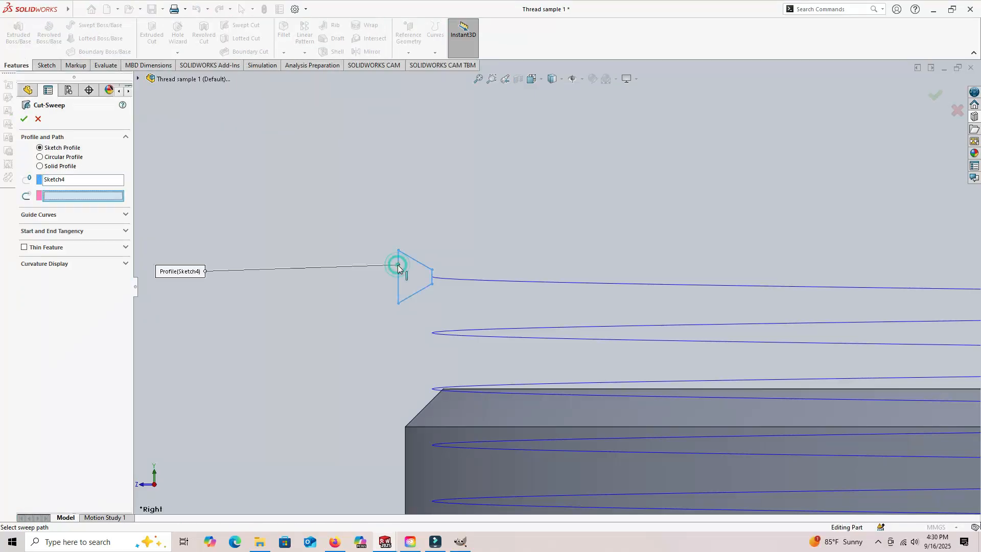
click(467, 279)
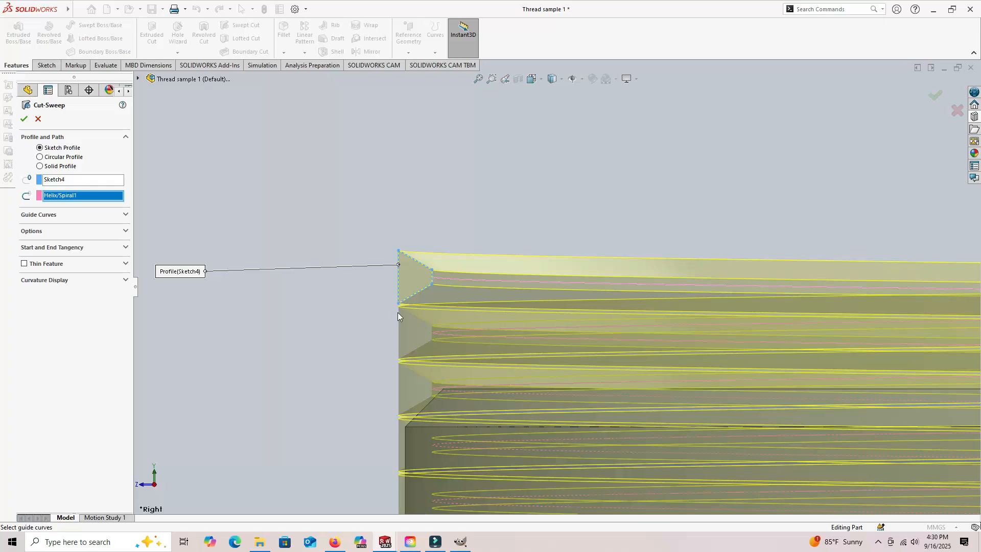
scroll(385, 313, down, 5)
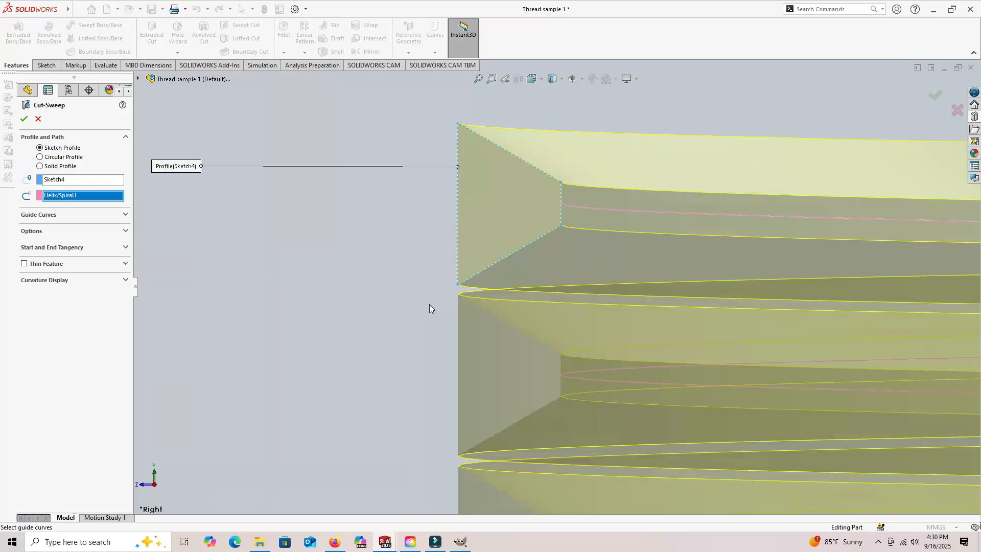
scroll(414, 314, up, 5)
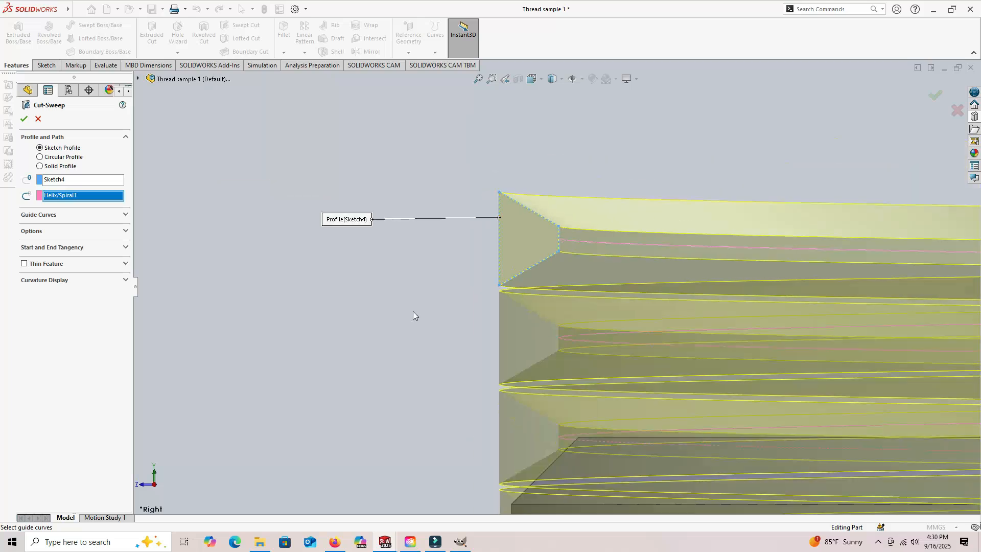
scroll(395, 314, up, 1)
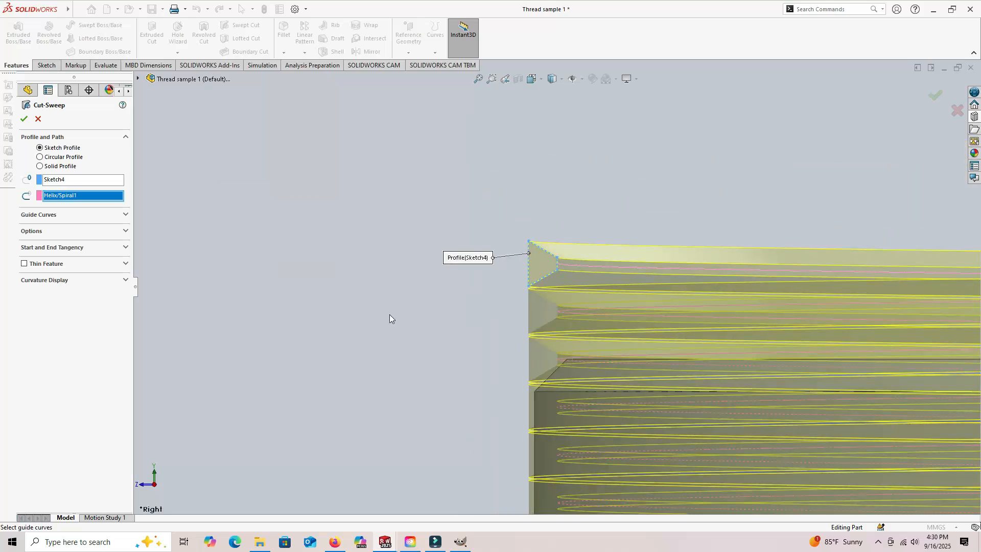
click(24, 119)
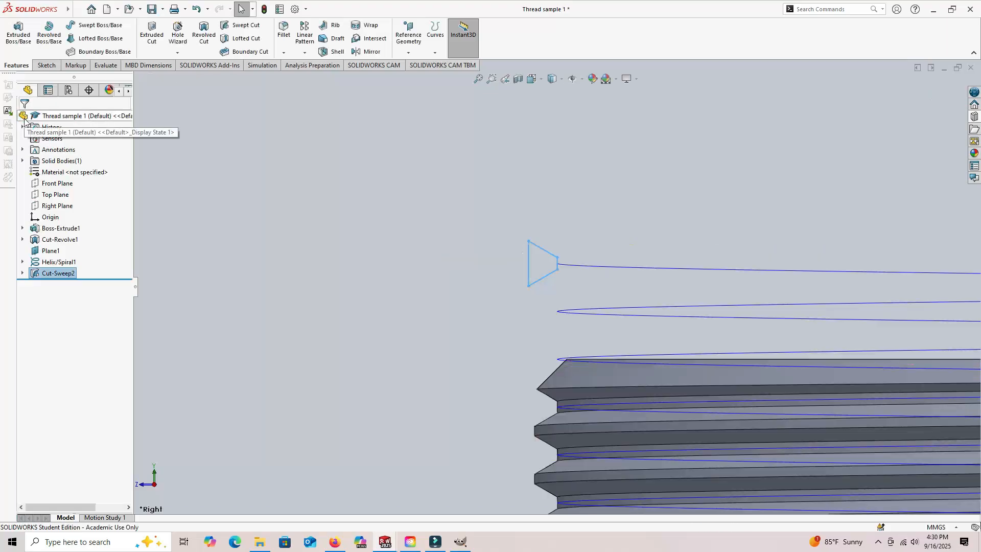
- Turn off the display of curves to hide the helix, and inspect the thread on the cylinder's end
middle_drag(399, 326, 427, 307)
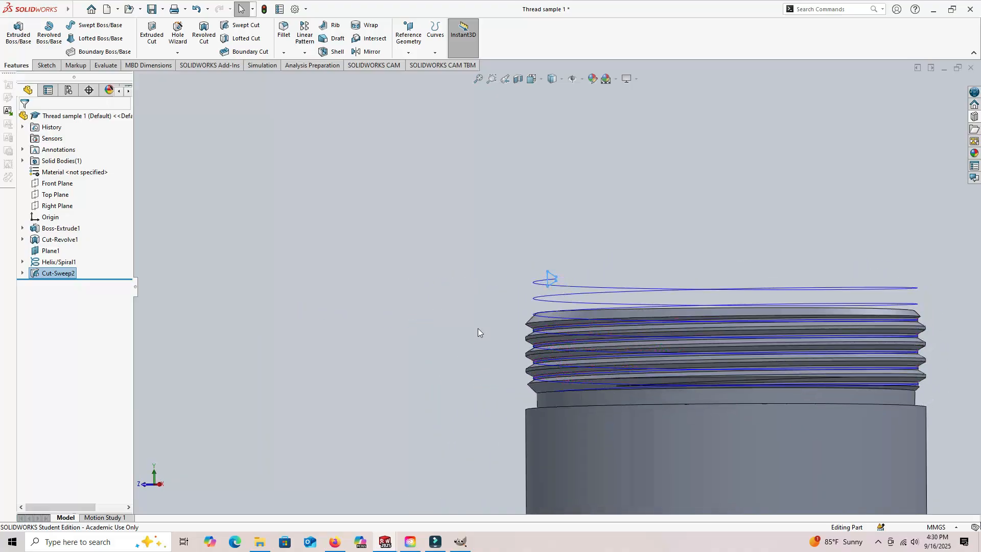
scroll(628, 385, down, 4)
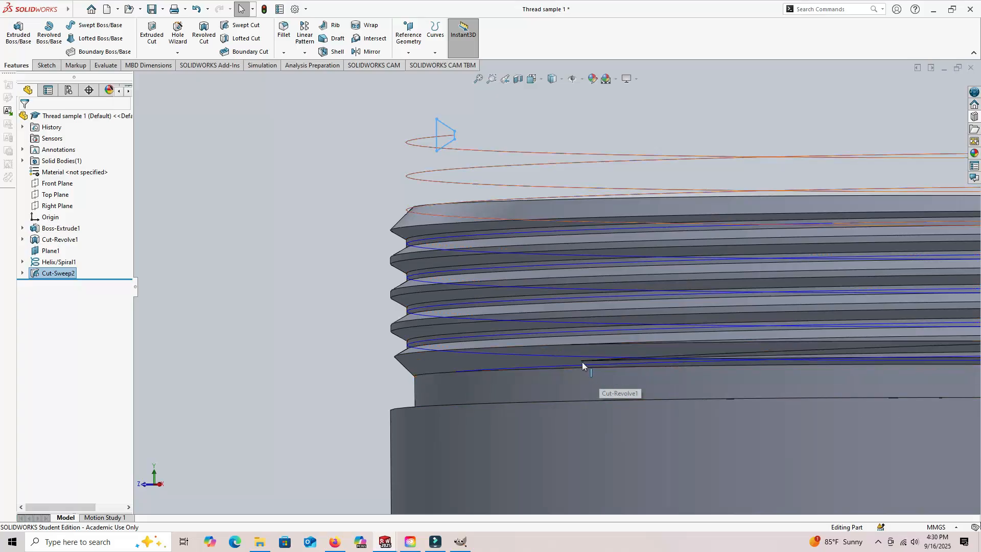
scroll(577, 364, down, 2)
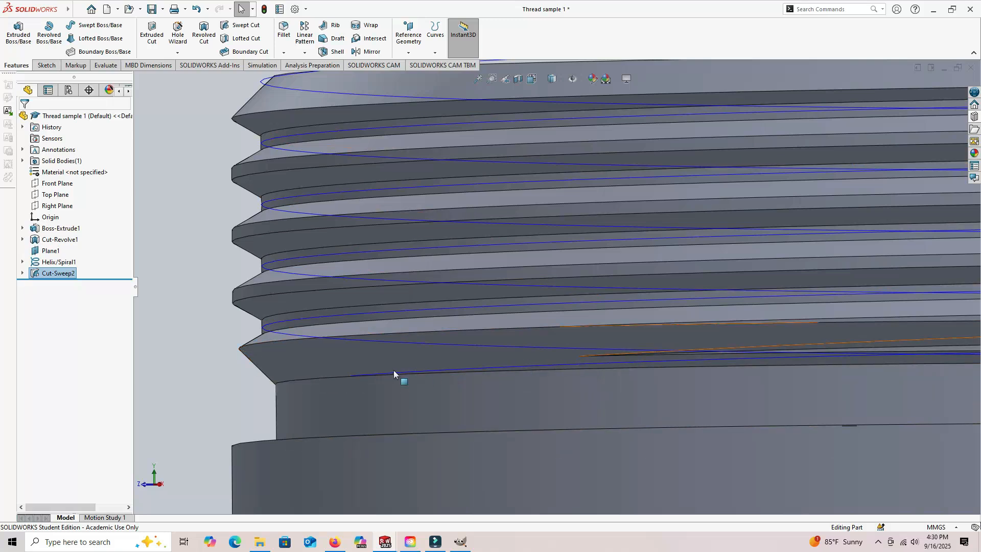
click(350, 378)
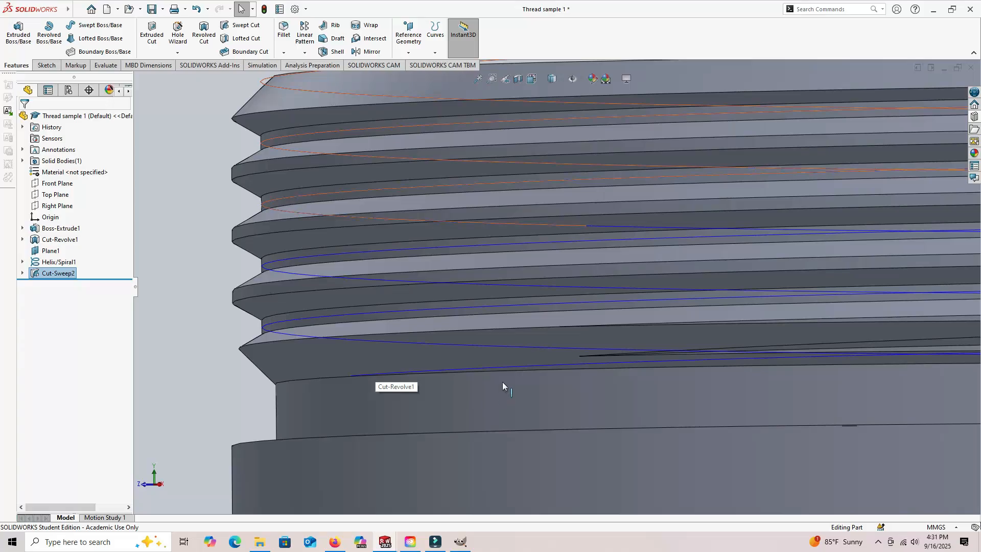
scroll(591, 391, up, 4)
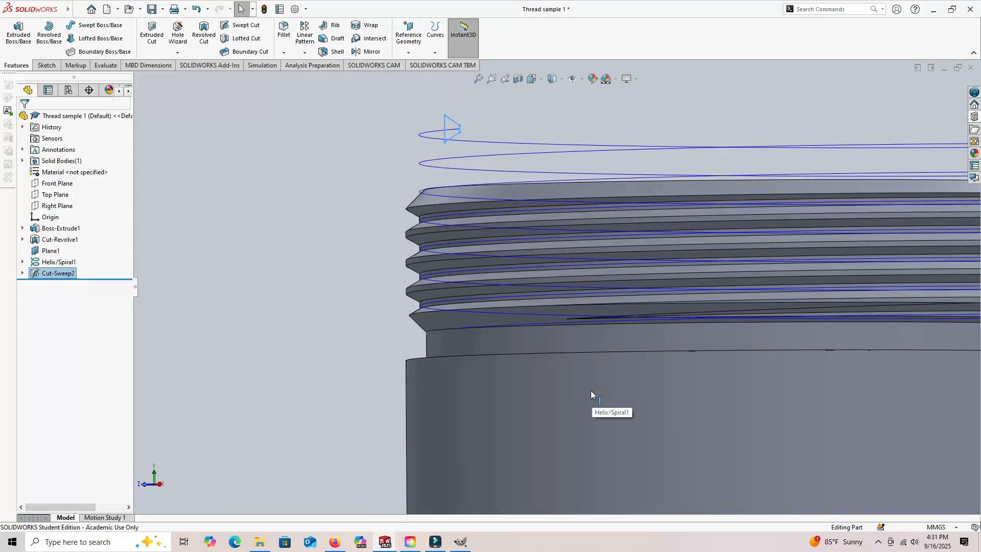
scroll(587, 376, up, 3)
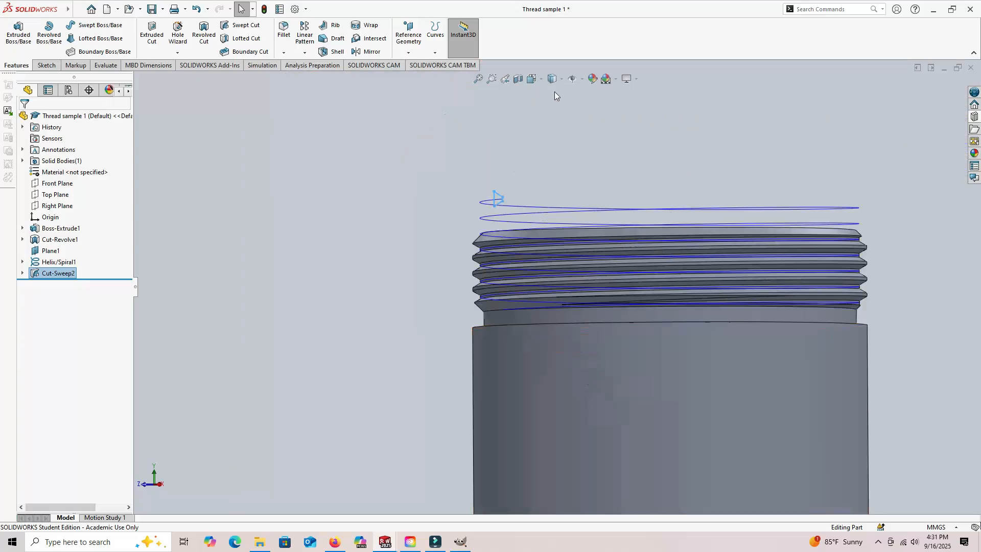
click(583, 80)
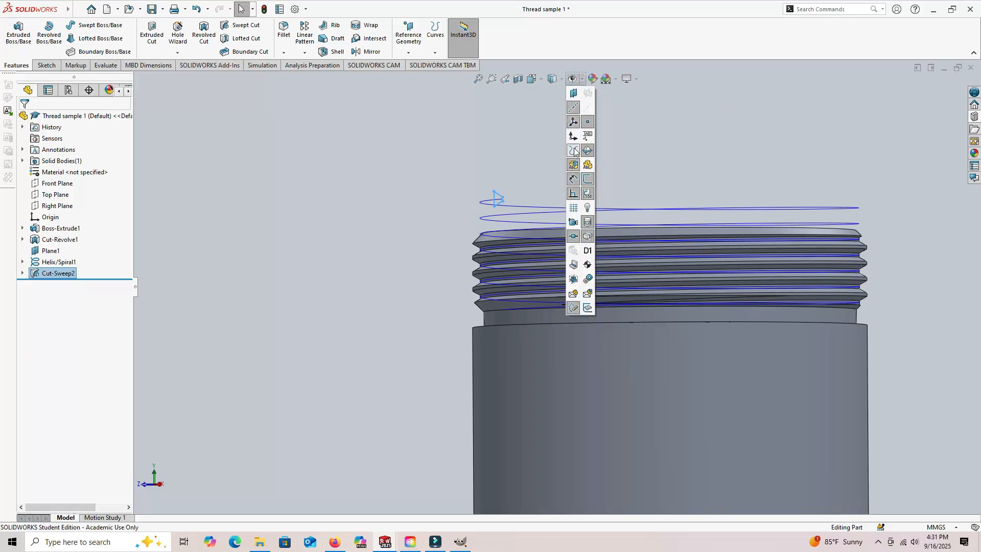
click(575, 151)
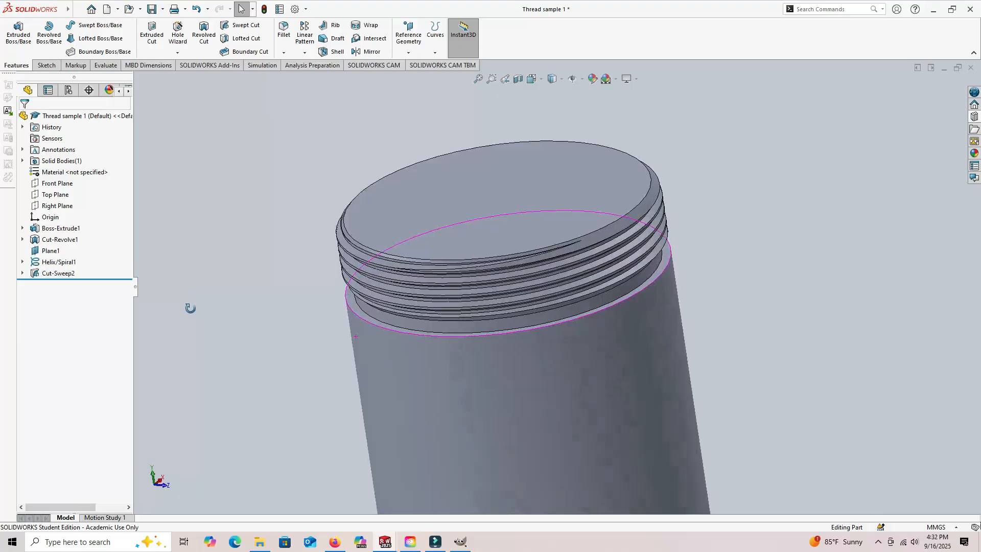
middle_drag(191, 309, 200, 296)
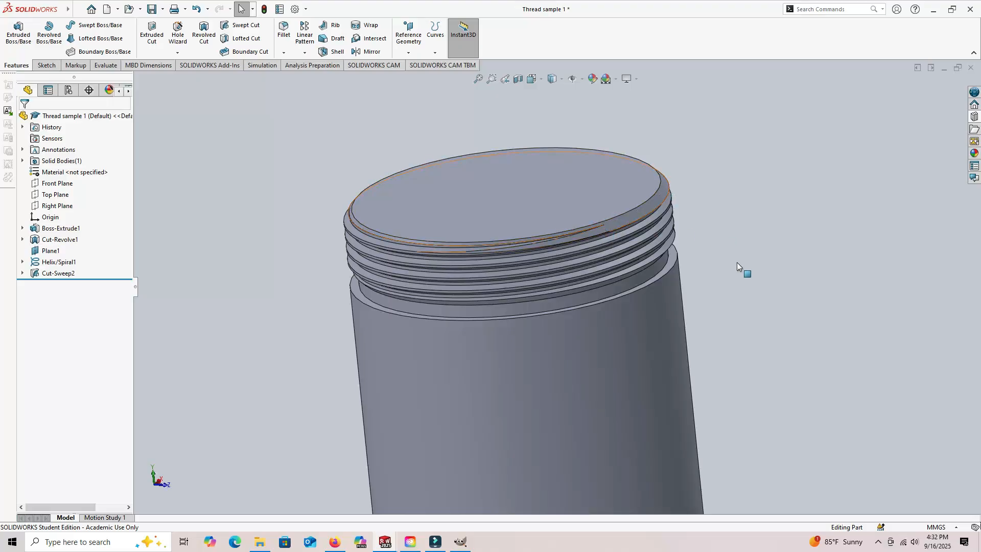
middle_drag(769, 314, 855, 239)
middle_drag(835, 300, 883, 270)
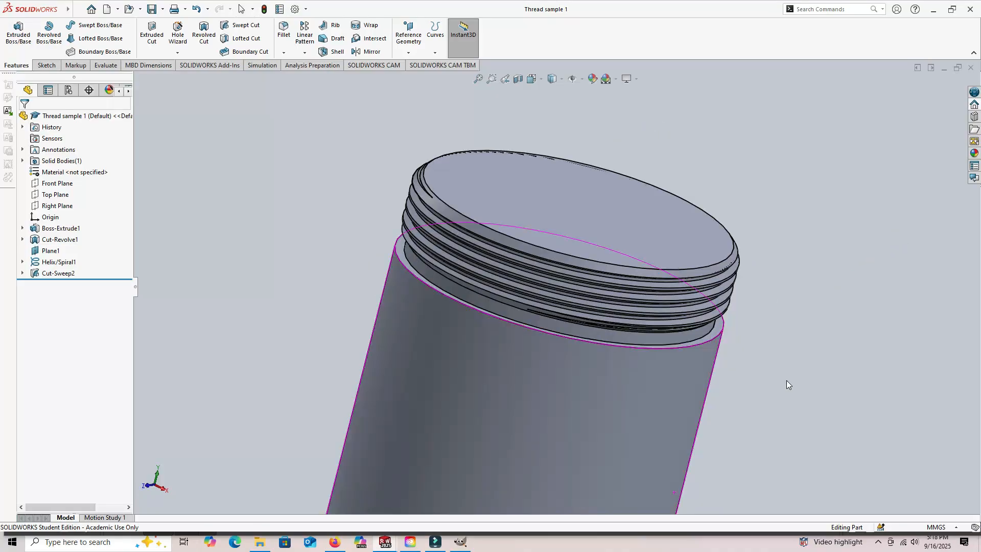
middle_drag(787, 382, 769, 338)
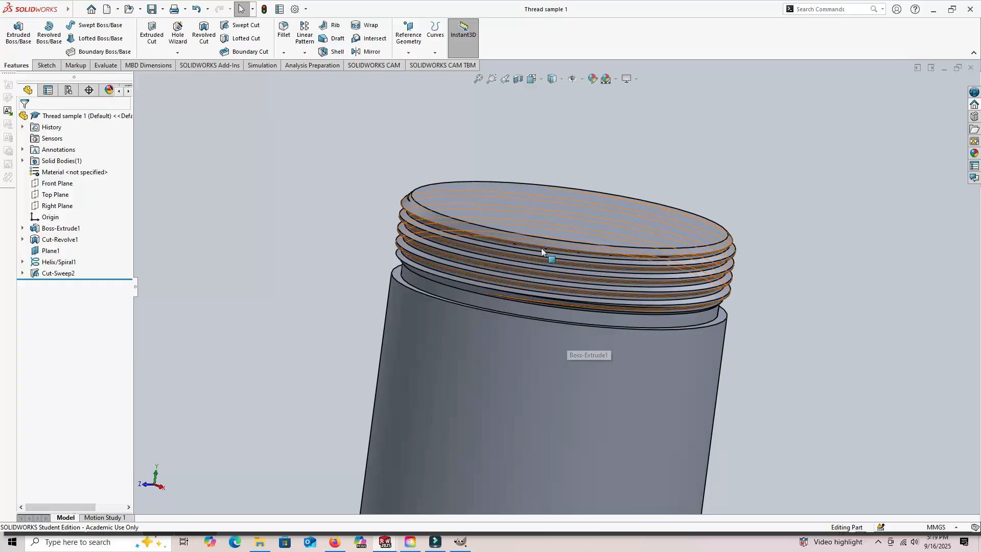
mouse_move(780, 203)
middle_down()
mouse_move(785, 179)
mouse_move(767, 276)
mouse_move(766, 210)
middle_up()
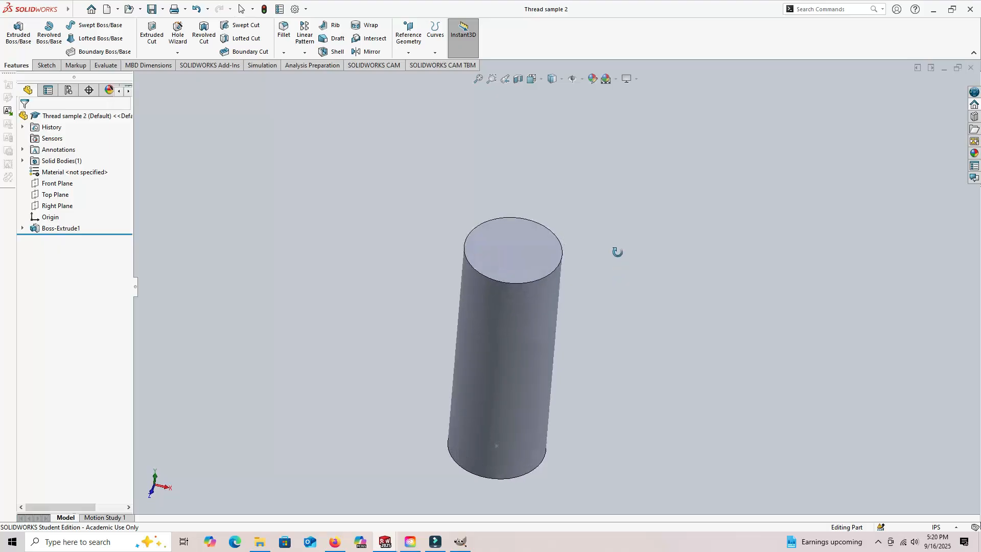
middle_drag(617, 252, 616, 215)
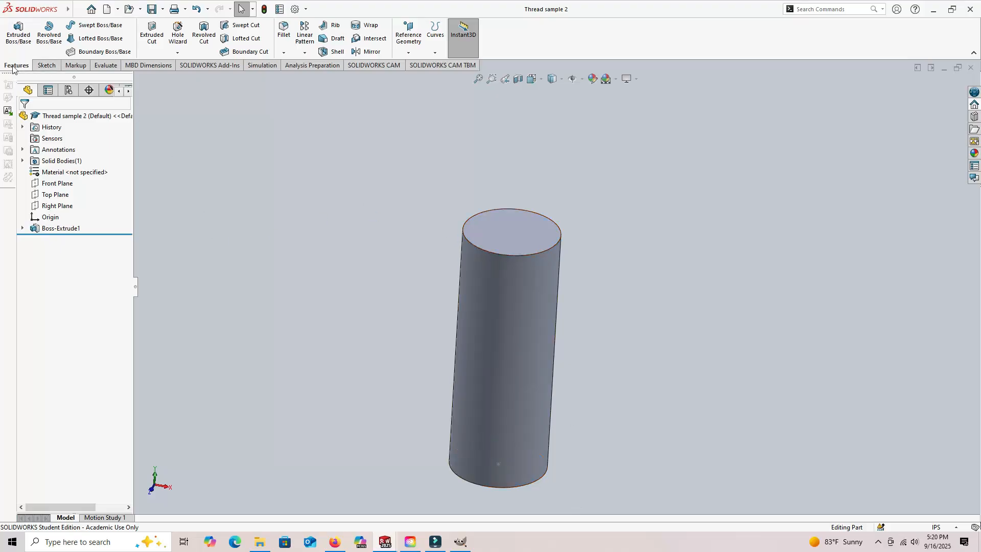
- Create a reference plane offset 0.25 in above the cylinder's top face
click(409, 50)
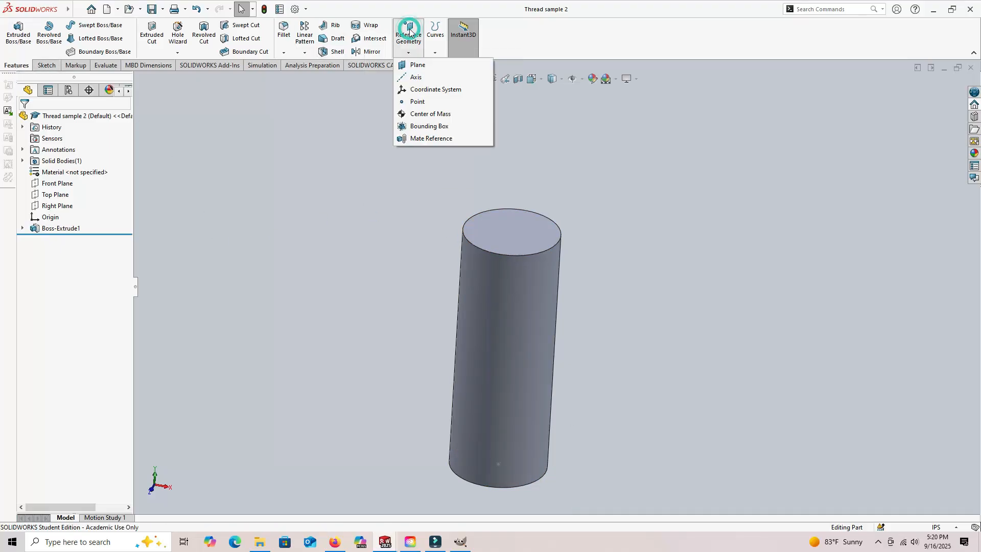
click(418, 65)
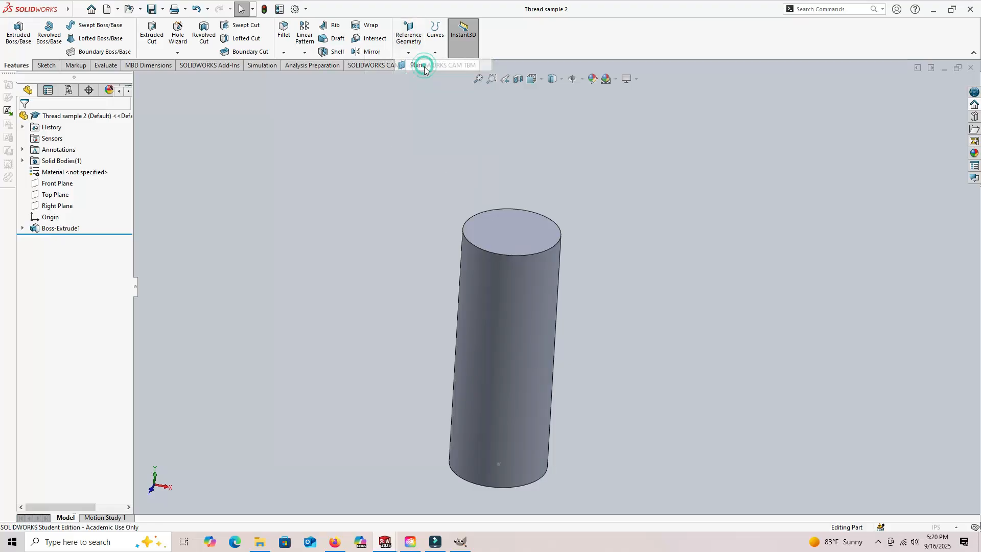
click(522, 228)
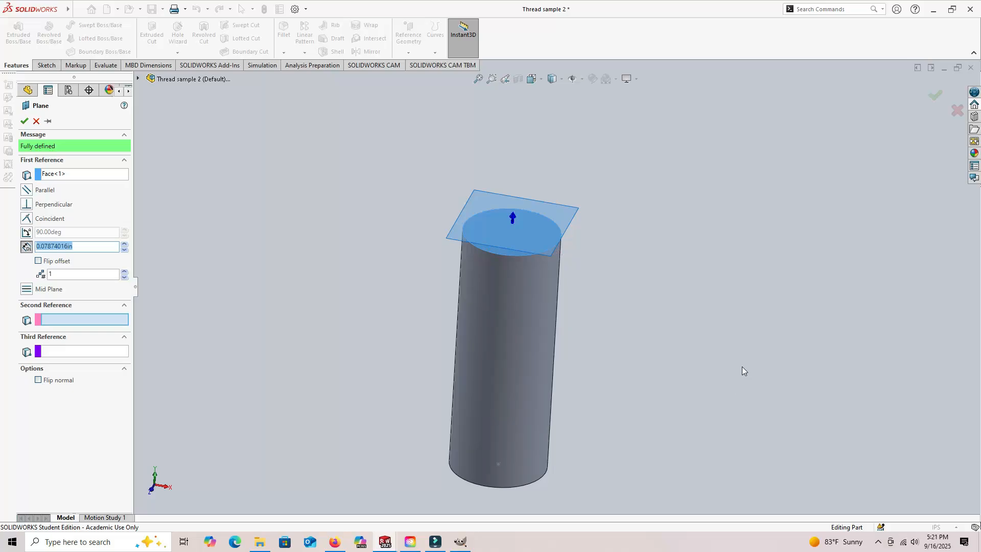
click(88, 246)
text(0.25)
key(Return)
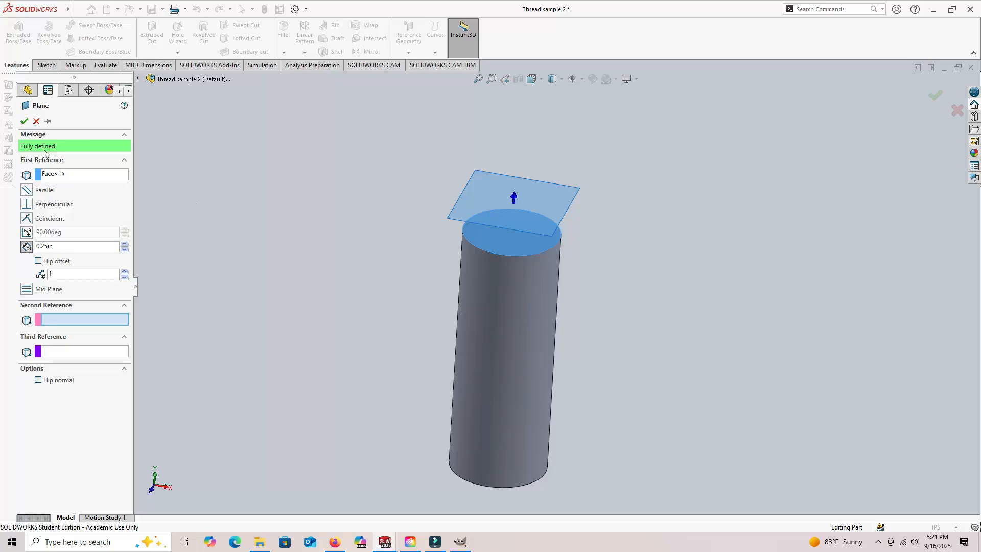
click(24, 121)
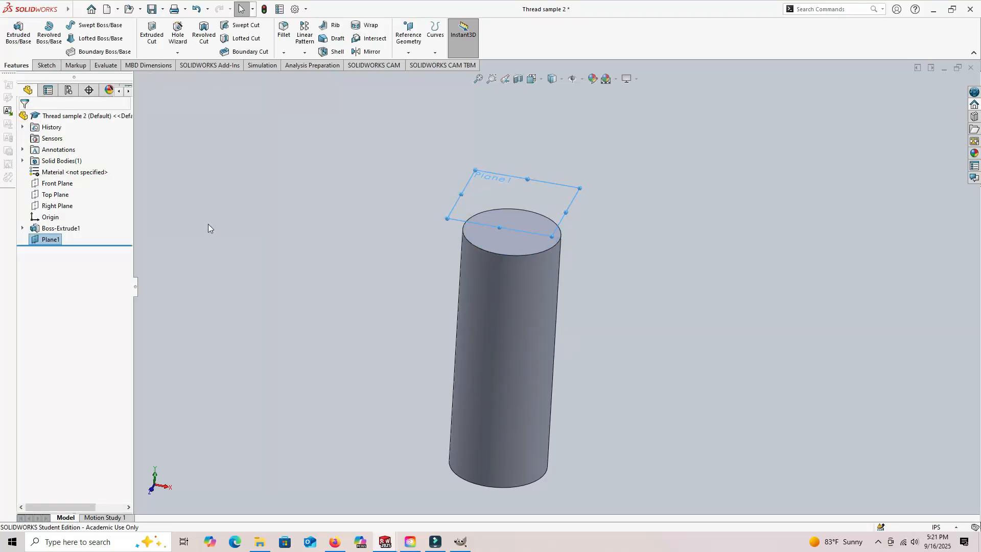
- Sketch a circle about 0.56 in in diameter on the offset plane, centred on the origin
click(46, 65)
click(14, 32)
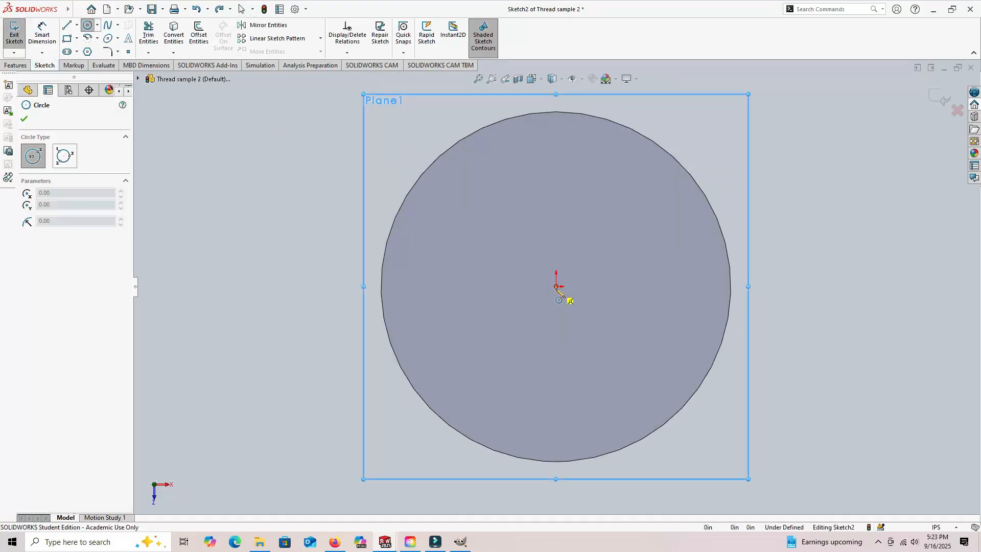
click(556, 287)
click(687, 287)
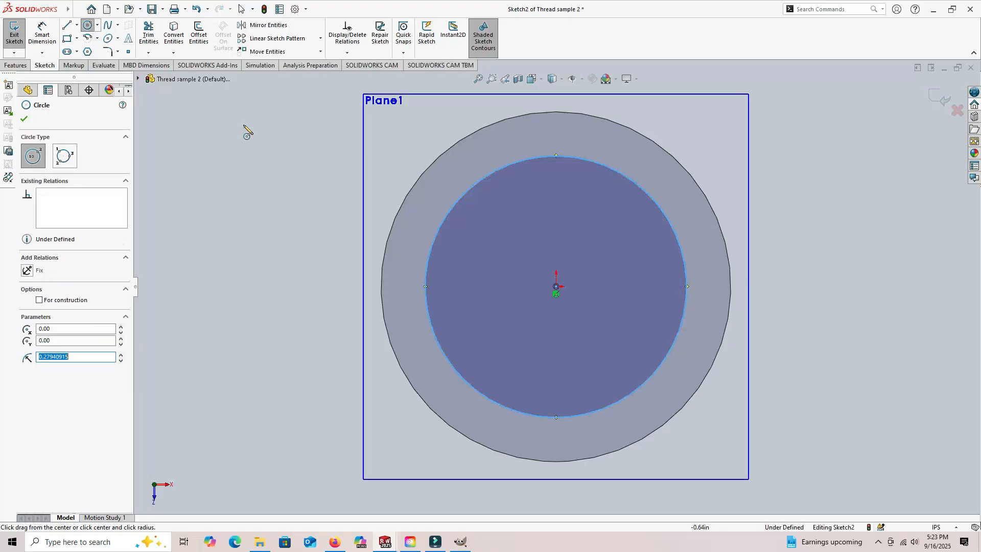
- Dimension the circle's diameter and set it to 0.590 in
click(42, 36)
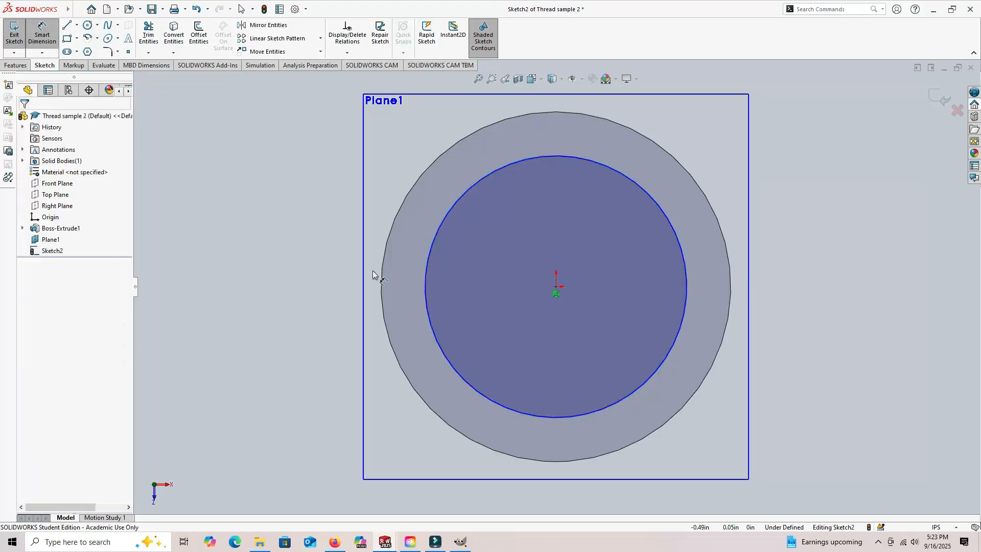
click(424, 276)
click(282, 281)
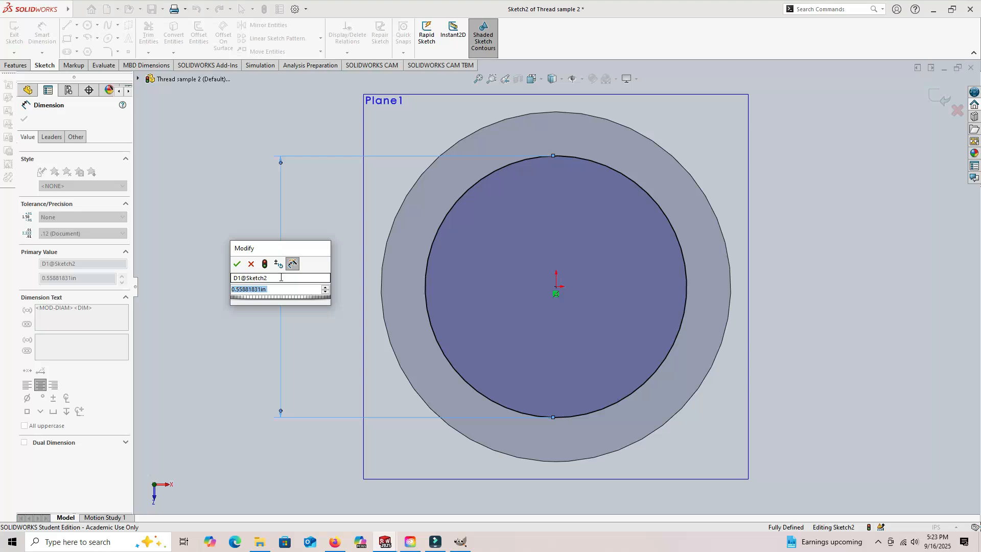
text(.590)
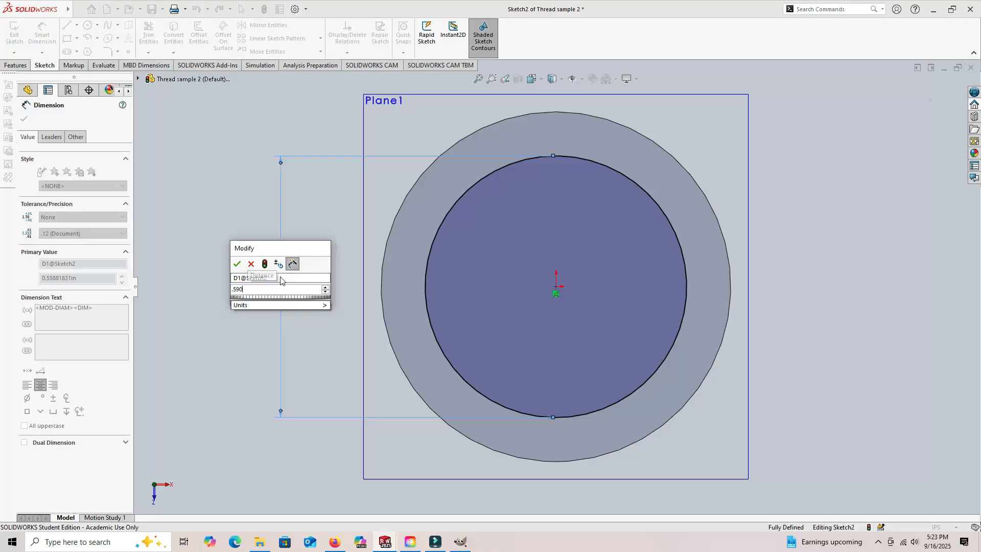
key(Return)
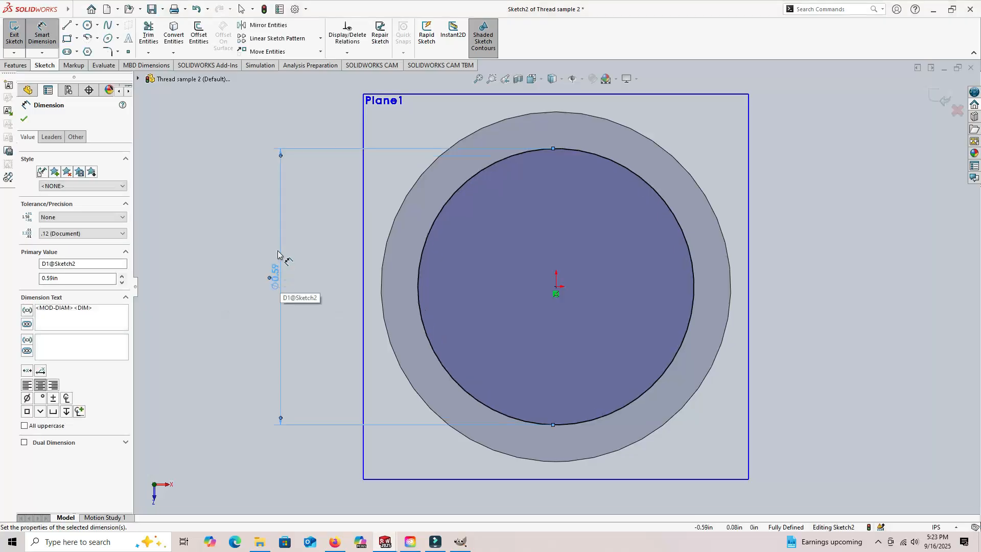
click(228, 244)
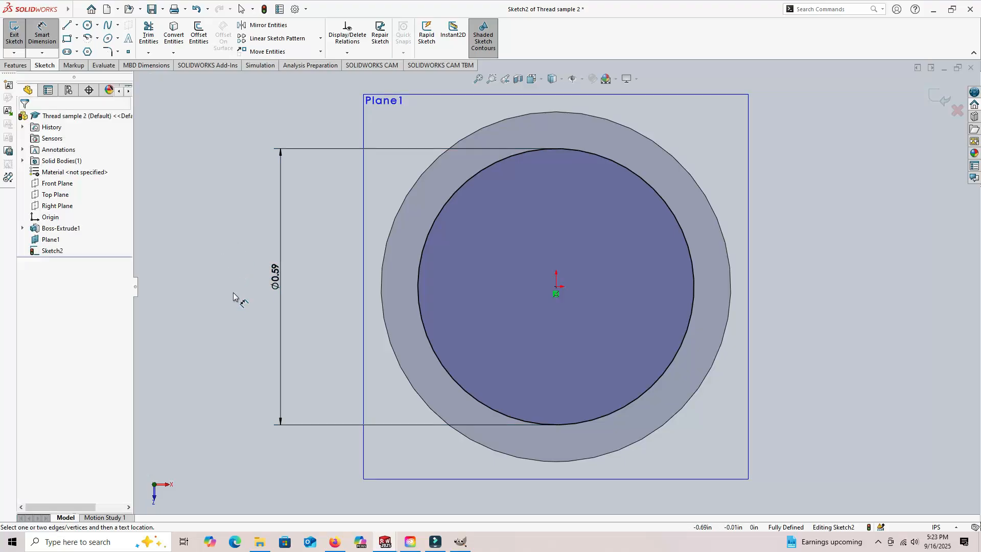
- Start a Helix/Spiral curve from the circle sketch and set its constant pitch to 0.25 in
middle_drag(235, 305, 237, 276)
scroll(238, 272, up, 1)
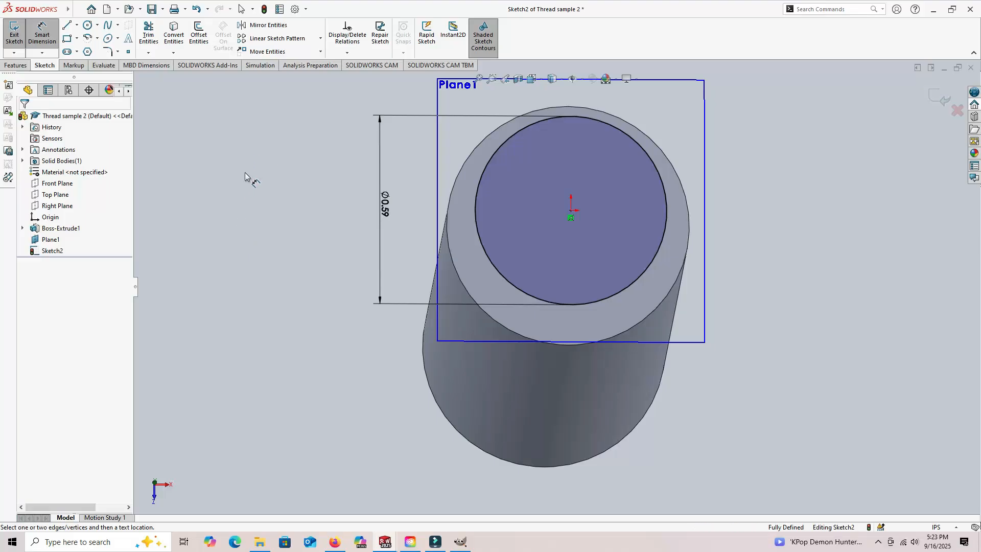
click(17, 65)
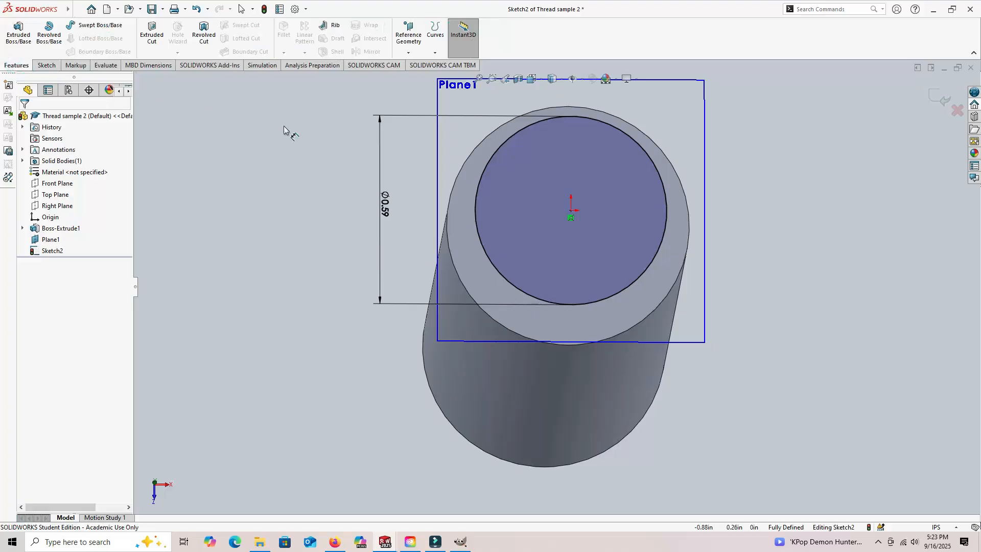
click(436, 53)
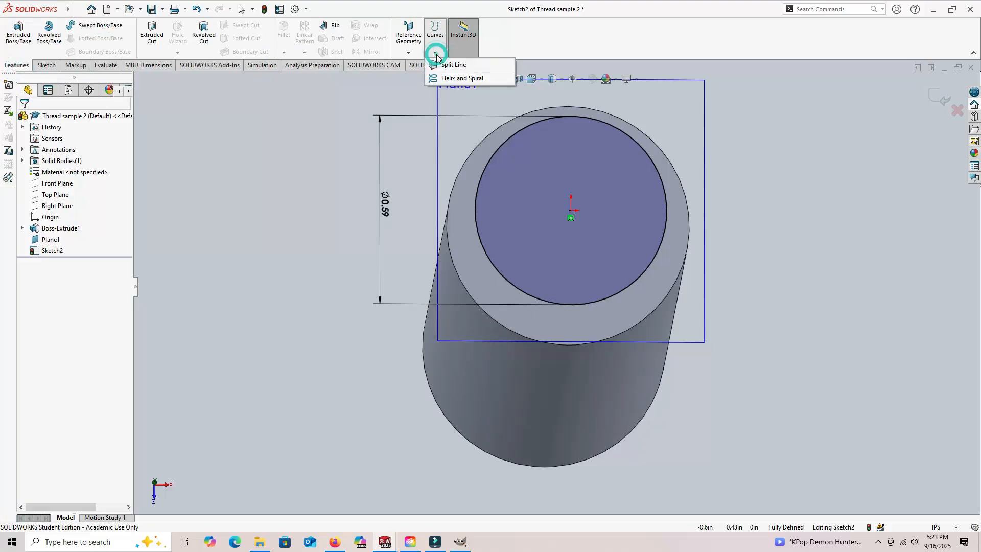
click(450, 81)
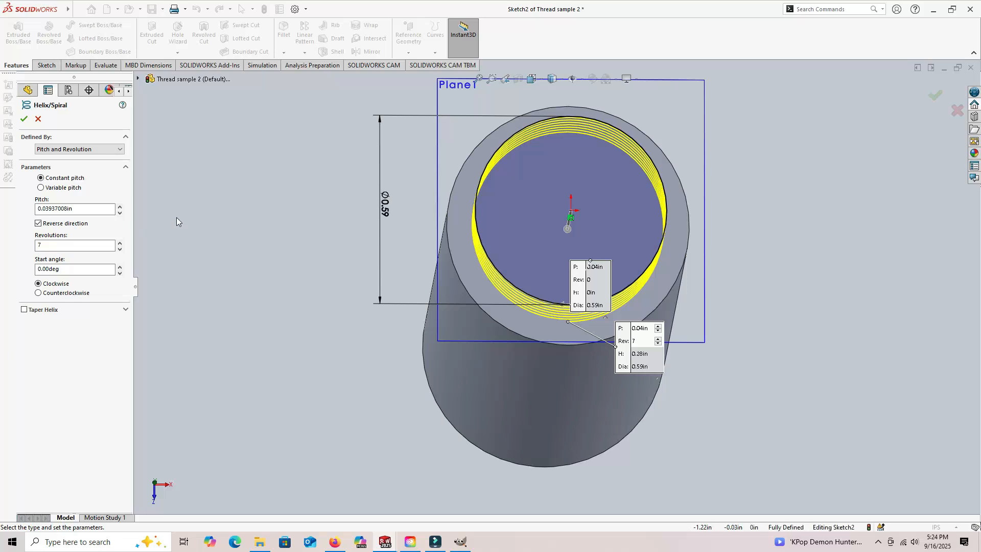
click(81, 209)
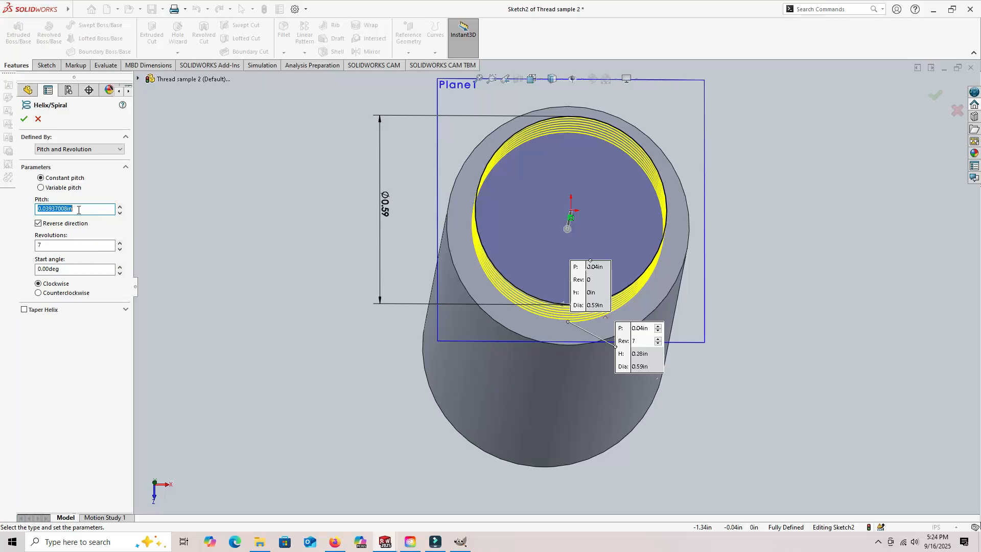
text(.)
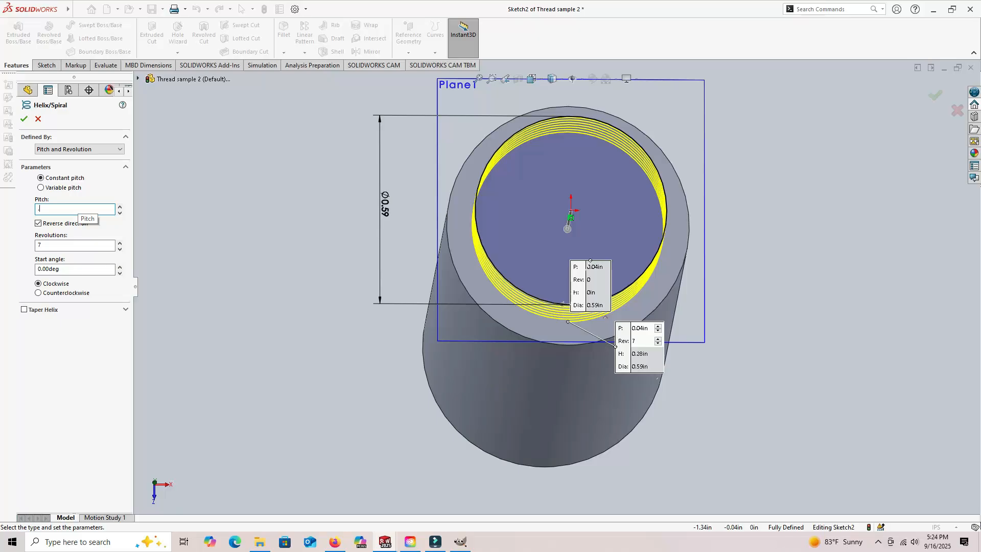
key(Return)
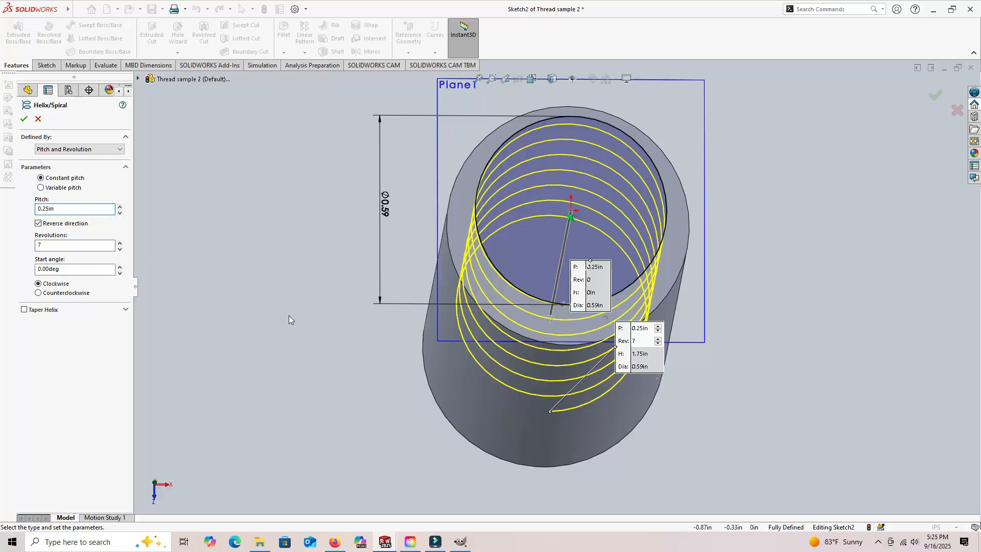
- Set the helix to 10 revolutions with a counterclockwise start and create it
scroll(287, 315, up, 3)
middle_drag(326, 352, 328, 236)
click(51, 246)
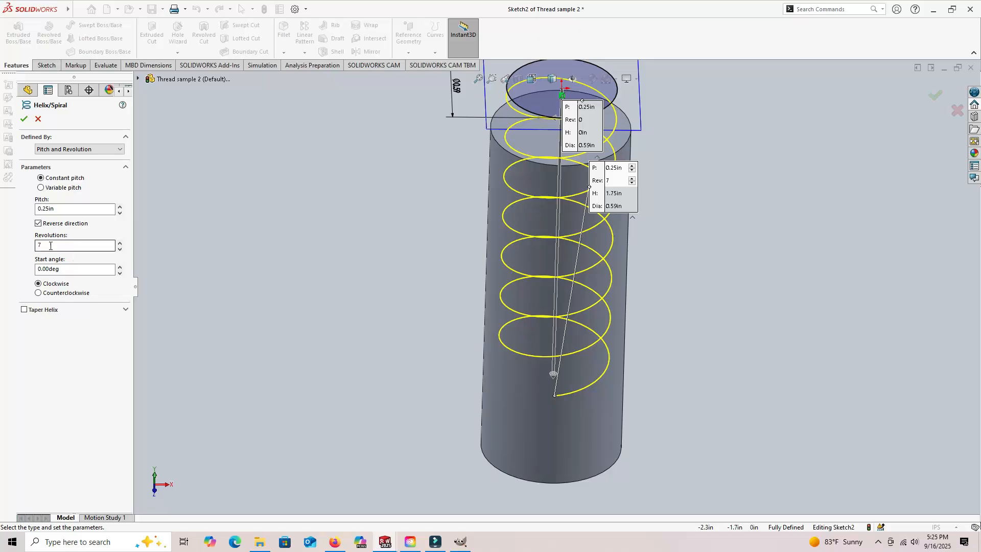
click(50, 245)
double_click(50, 244)
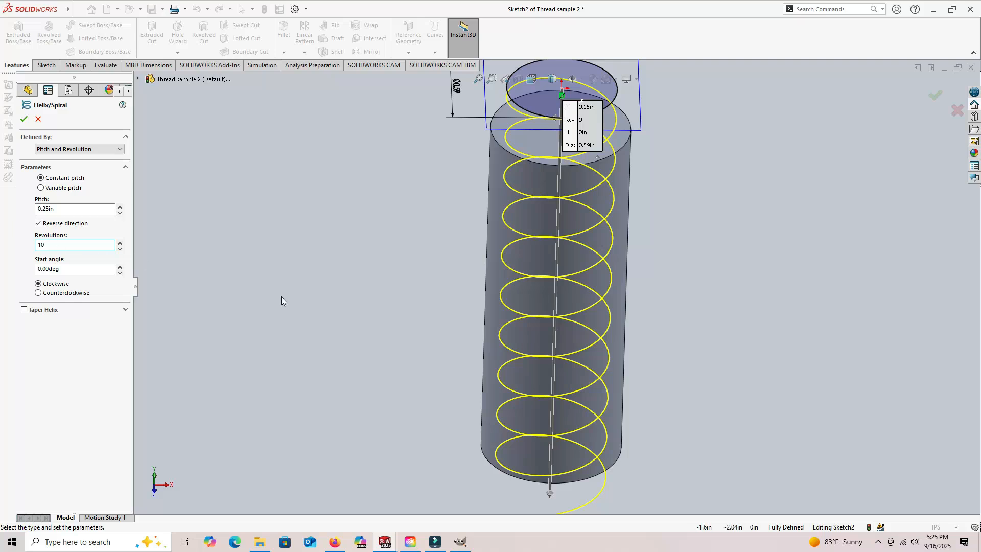
scroll(361, 309, up, 2)
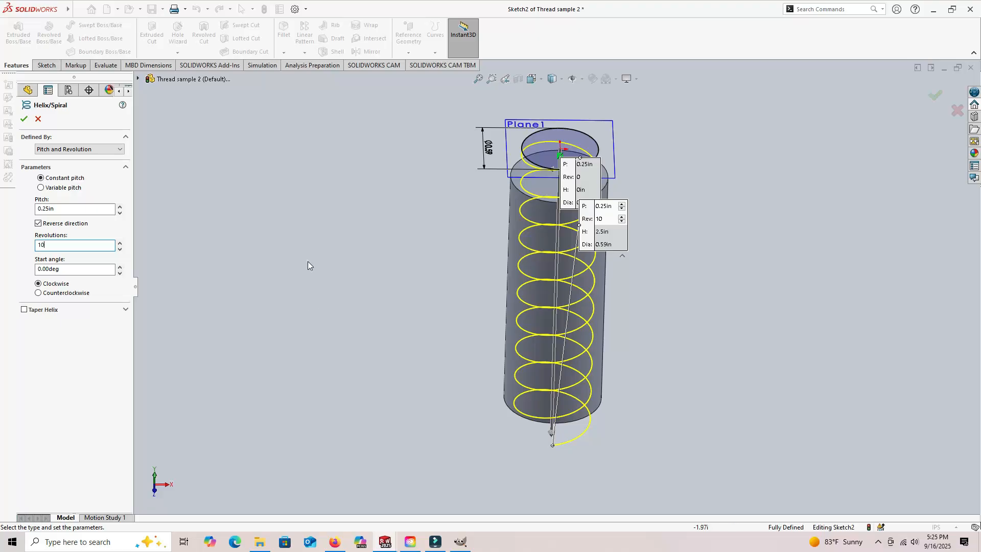
click(39, 294)
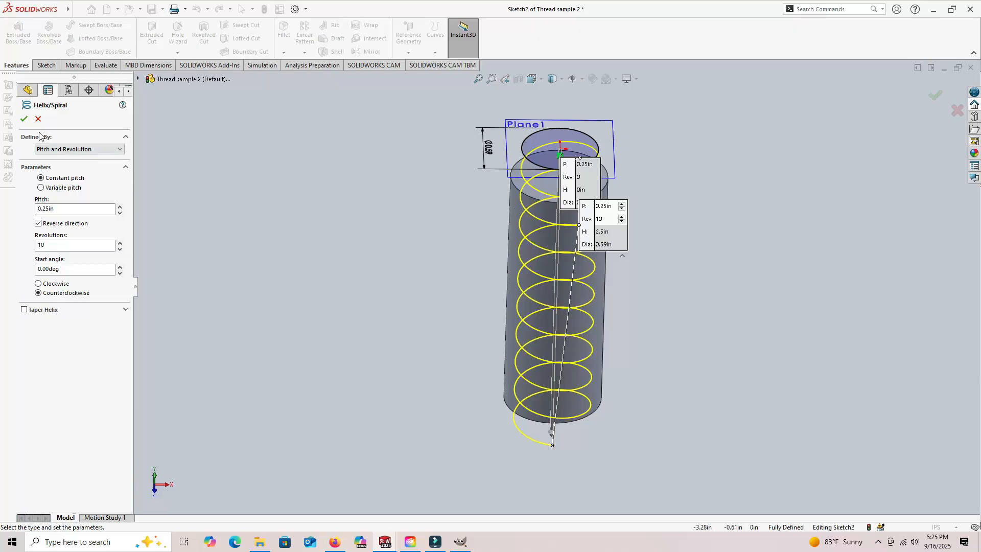
click(24, 119)
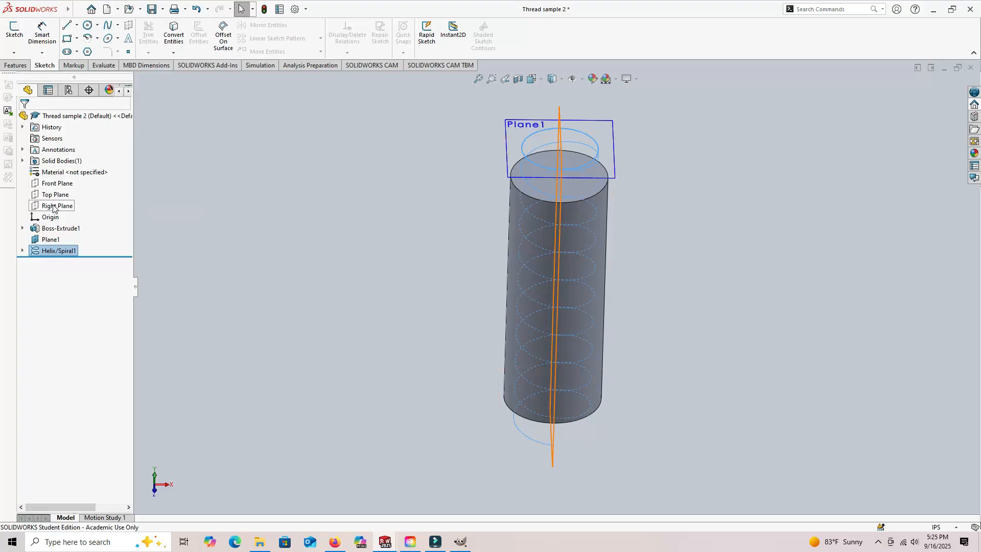
- Open a new sketch on the Right Plane
click(16, 66)
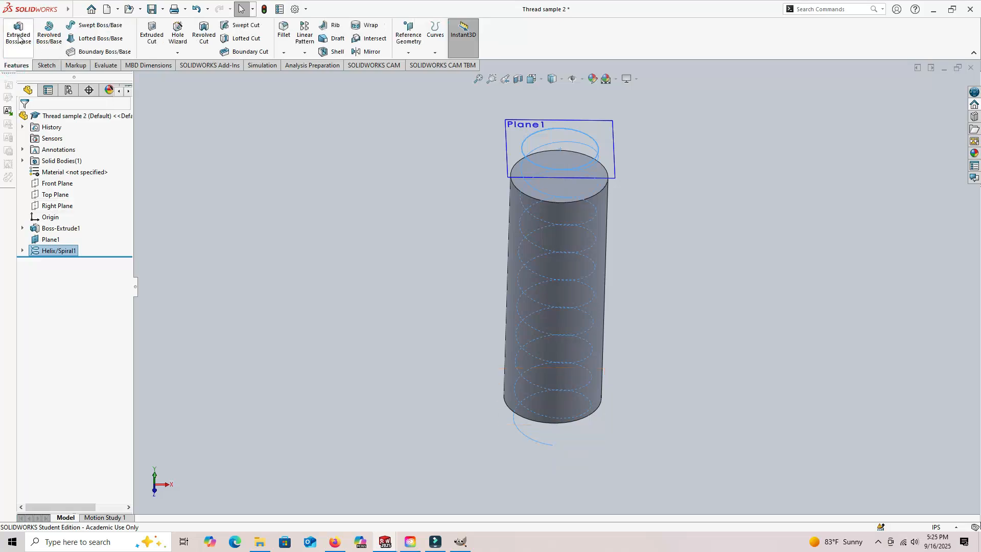
click(45, 65)
click(16, 31)
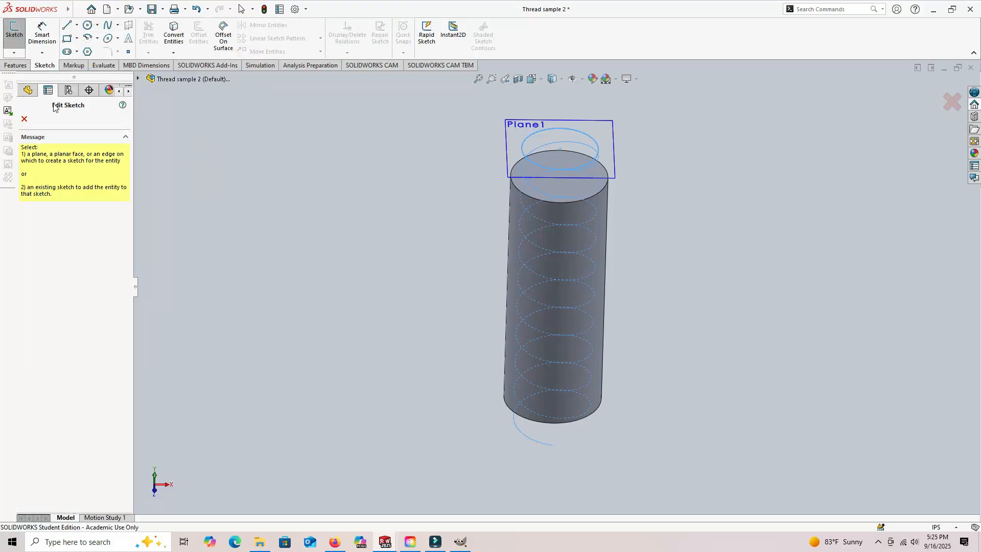
click(27, 93)
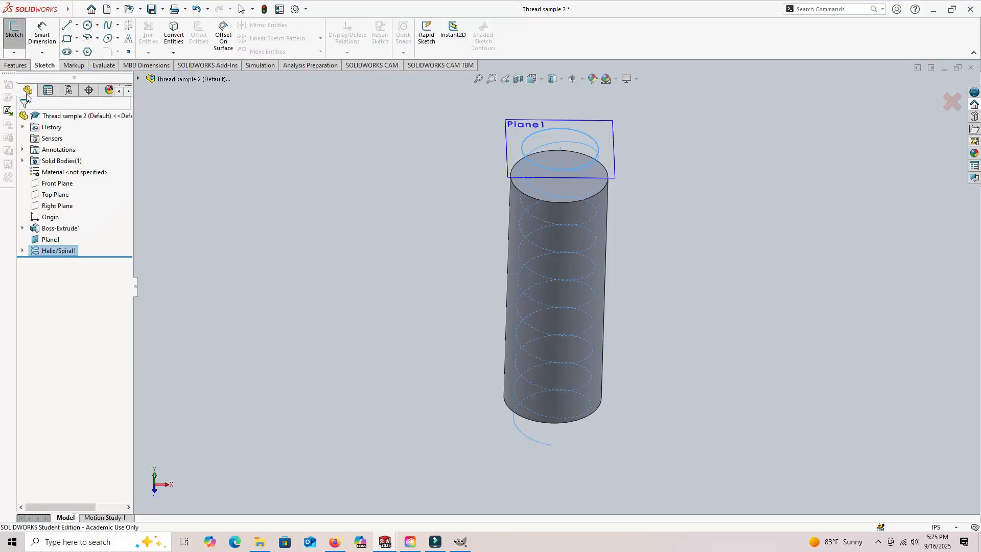
click(52, 205)
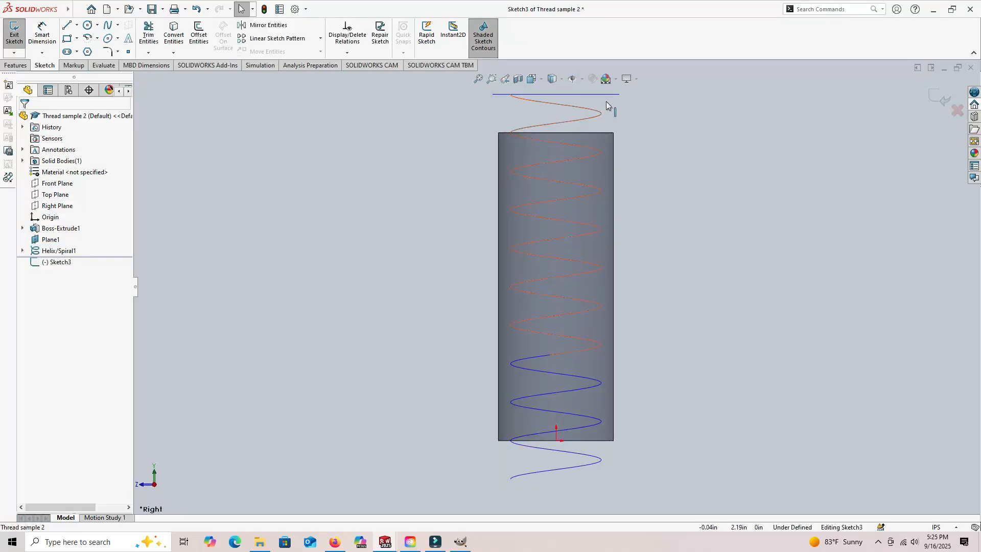
- Sketch a closed six-sided thread profile at the helix start, about 0.07 in tall, tapering symmetrically to a vertical tip edge about 0.03 in long
scroll(573, 102, down, 5)
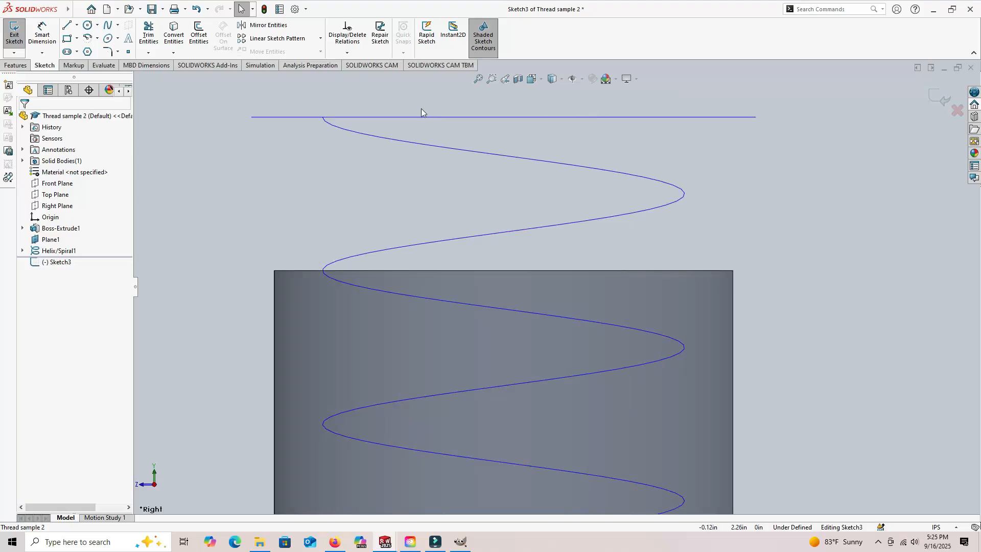
click(66, 25)
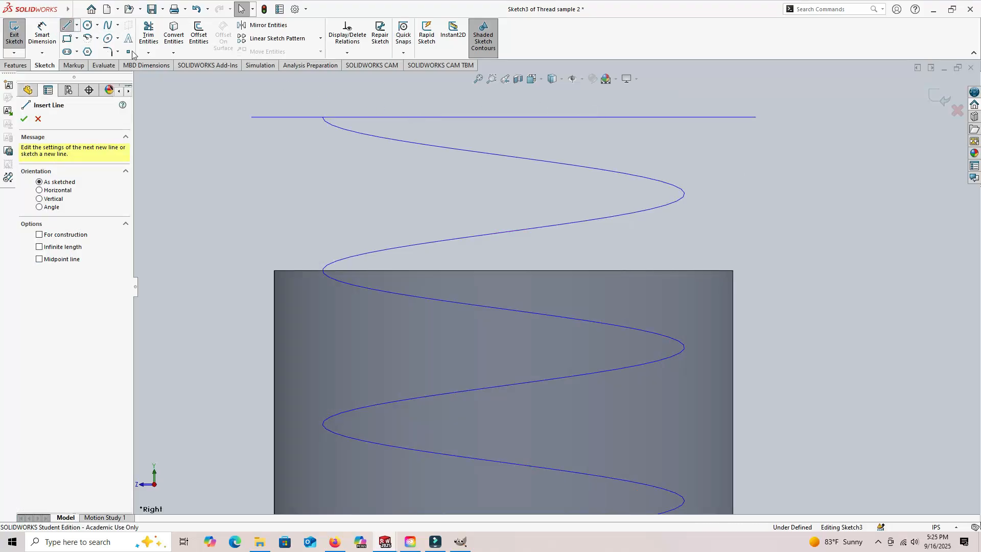
click(321, 139)
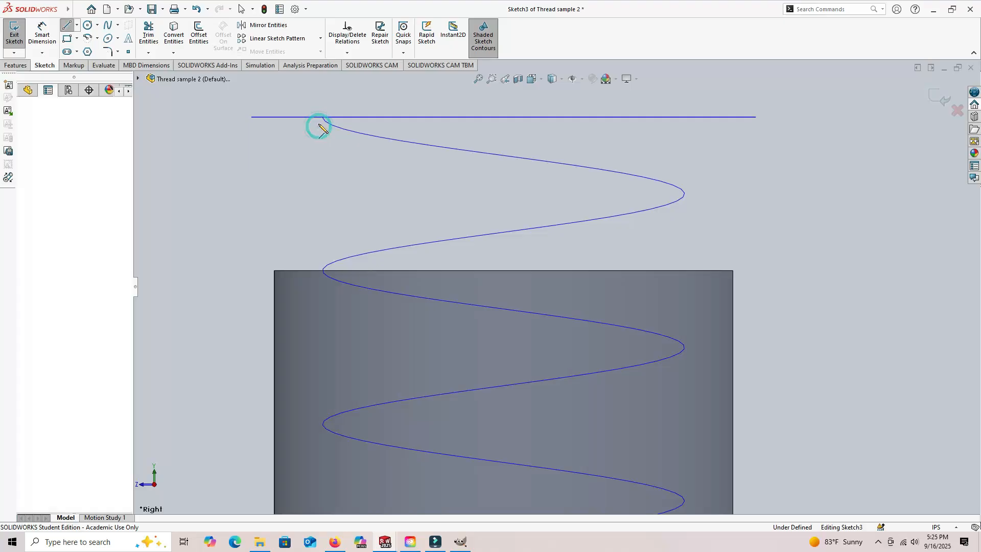
click(320, 106)
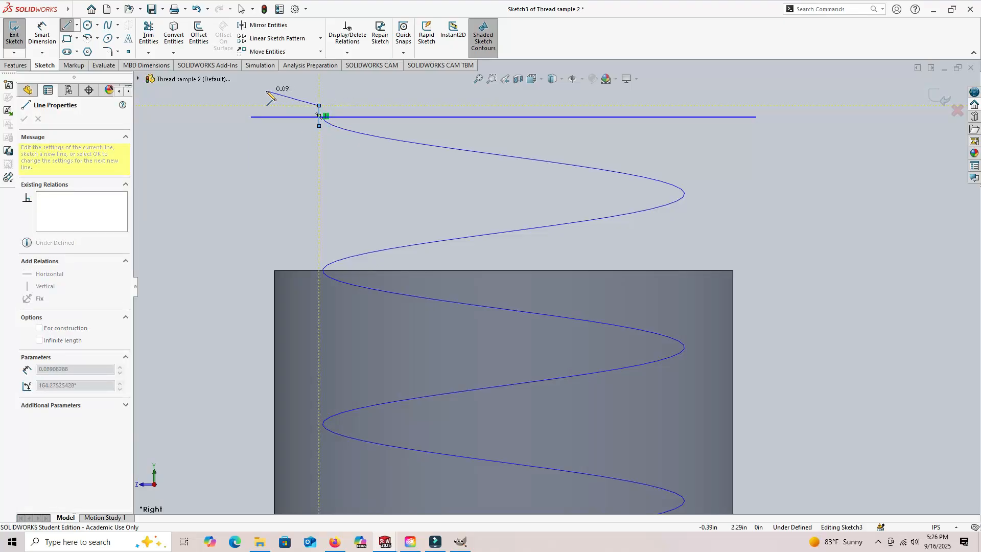
click(264, 90)
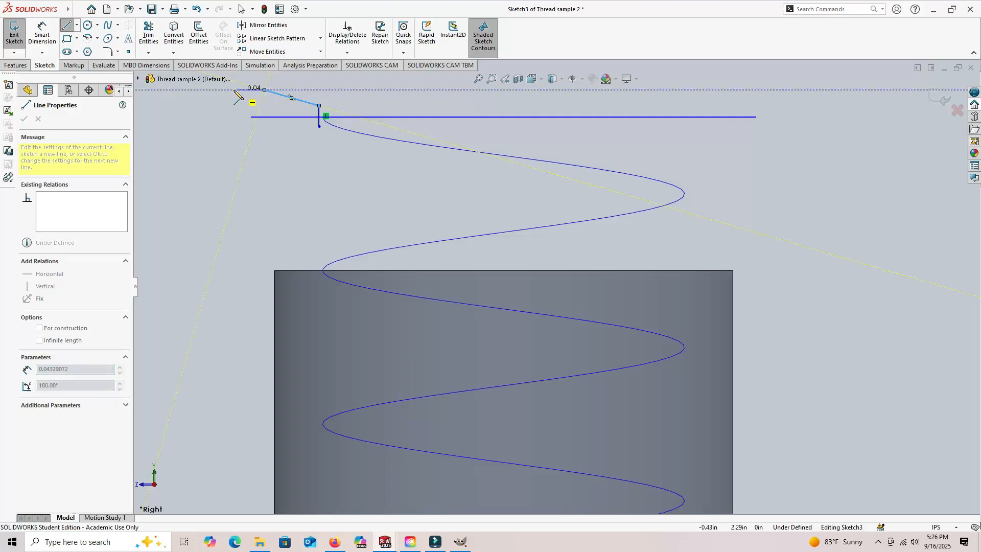
click(209, 90)
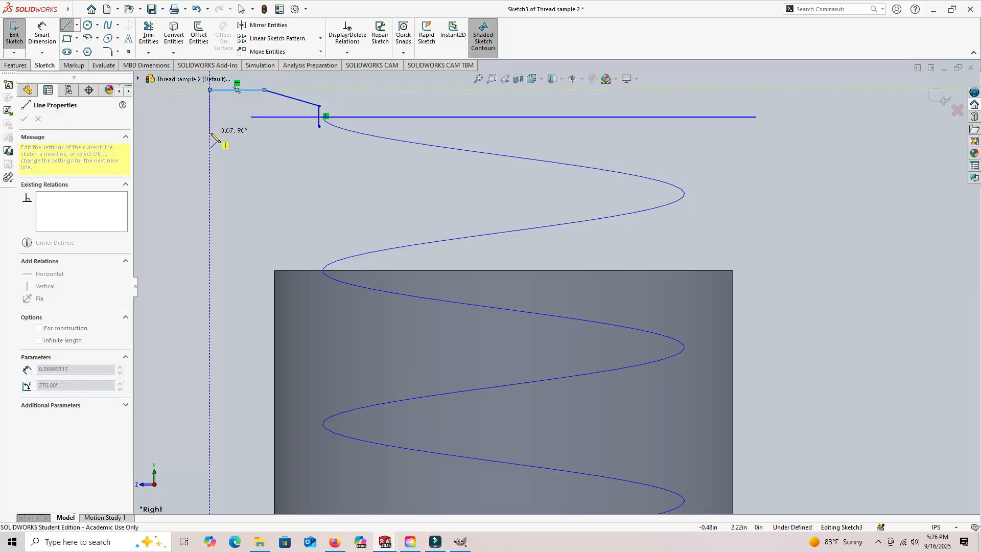
click(210, 137)
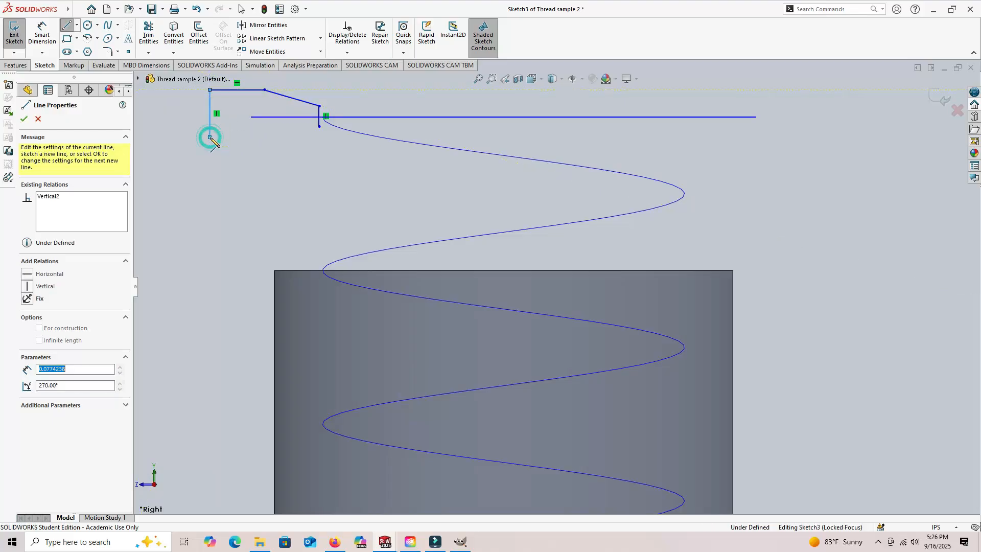
click(265, 136)
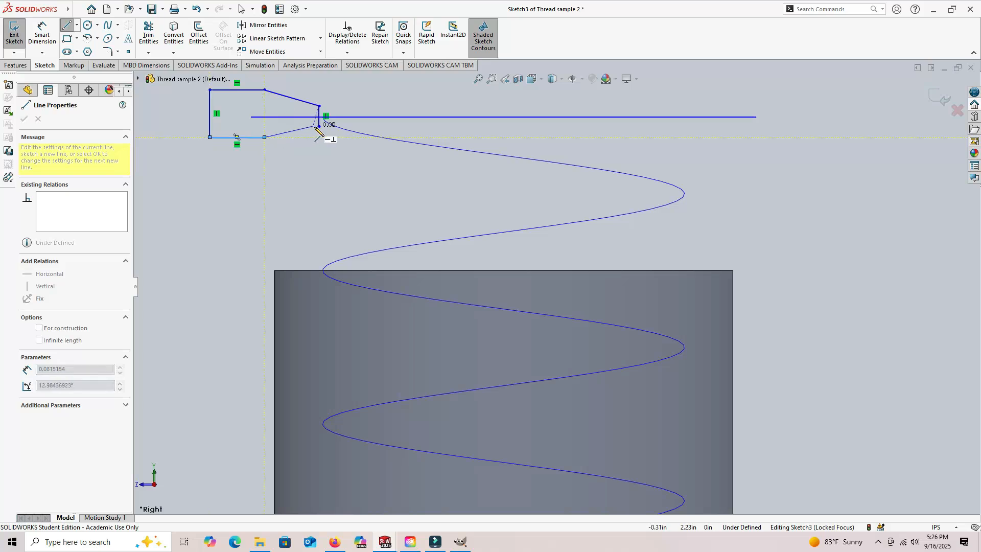
click(319, 126)
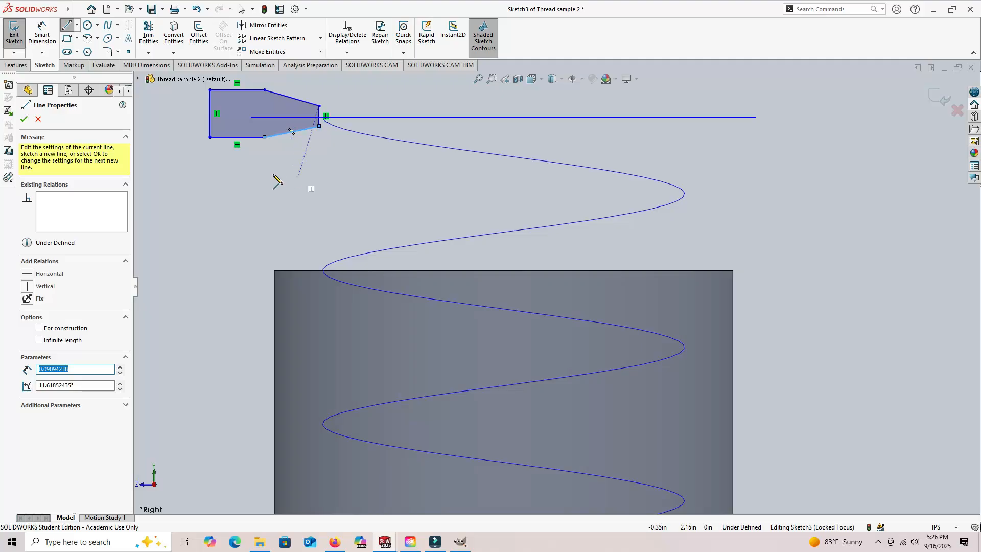
- Dimension the profile's vertical tip edge and set its length to 0.046 in
click(41, 36)
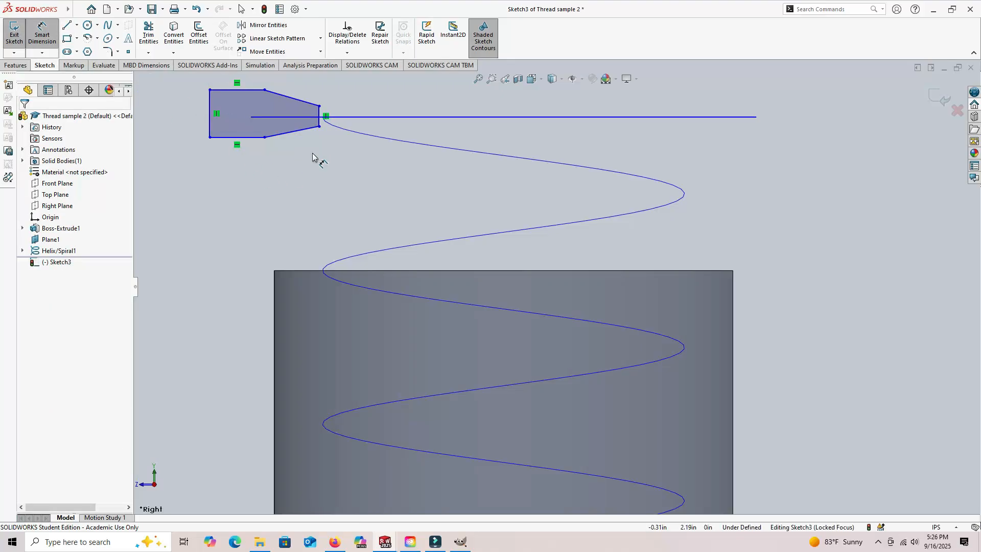
click(319, 117)
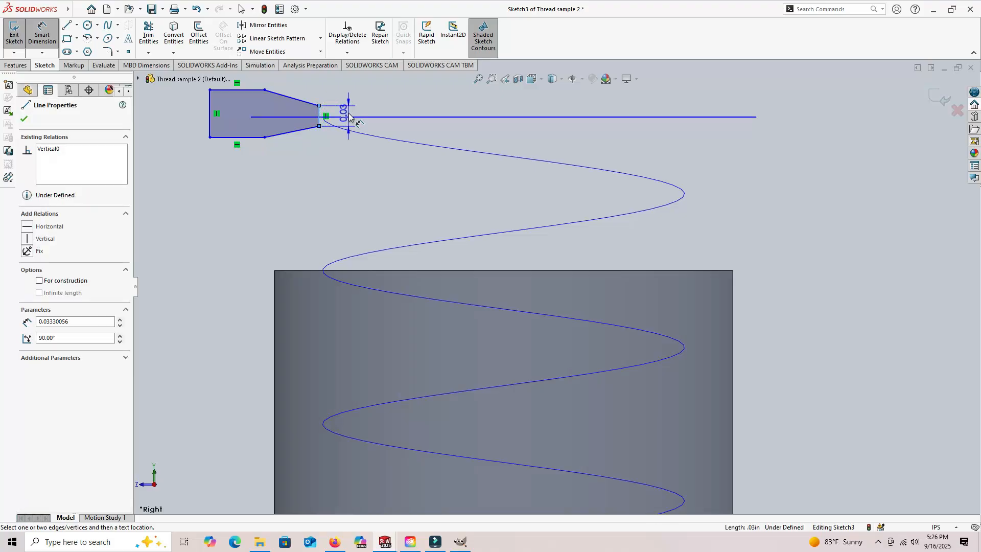
click(400, 107)
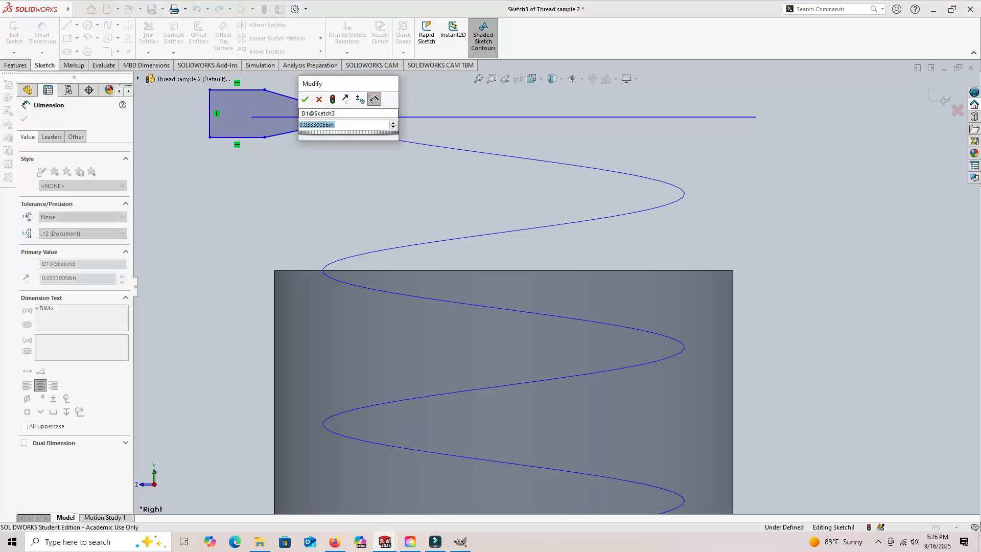
text(.046)
key(Return)
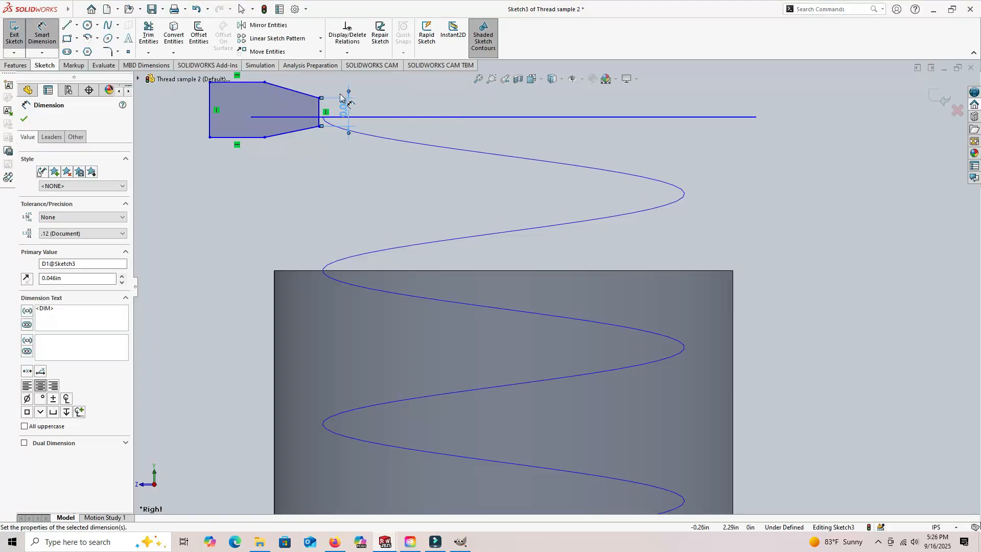
- Dimension the angle between the profile's two slanted sides and set it to 29 degrees
click(299, 134)
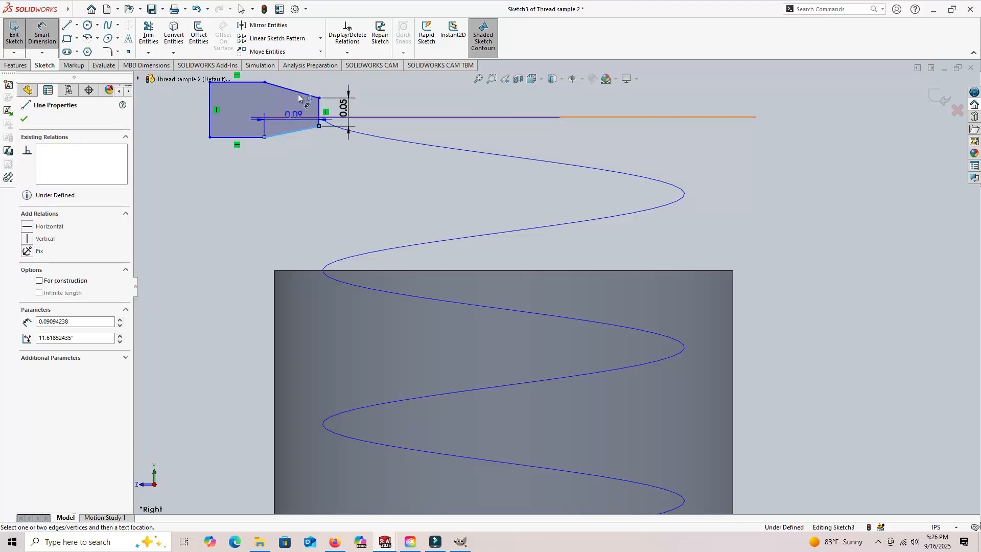
click(302, 96)
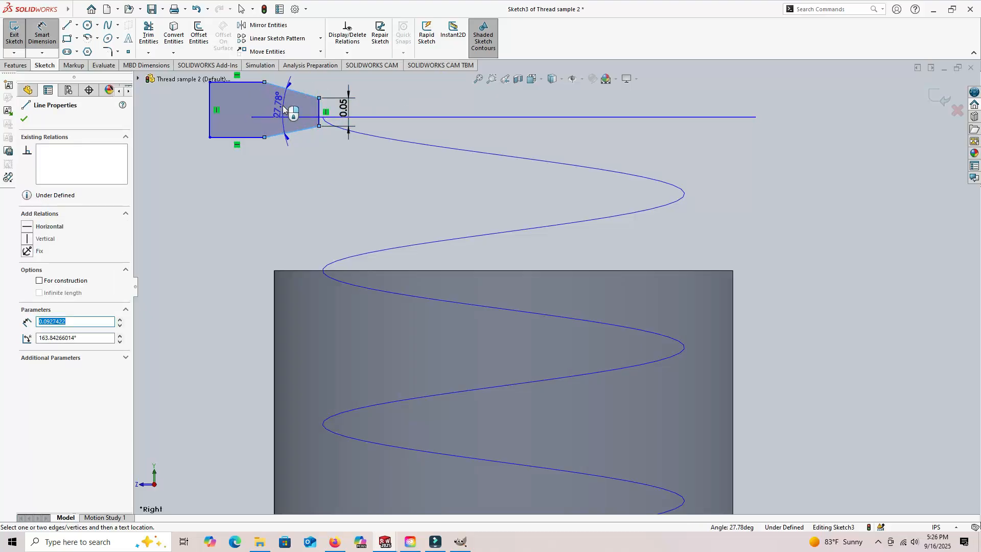
click(247, 111)
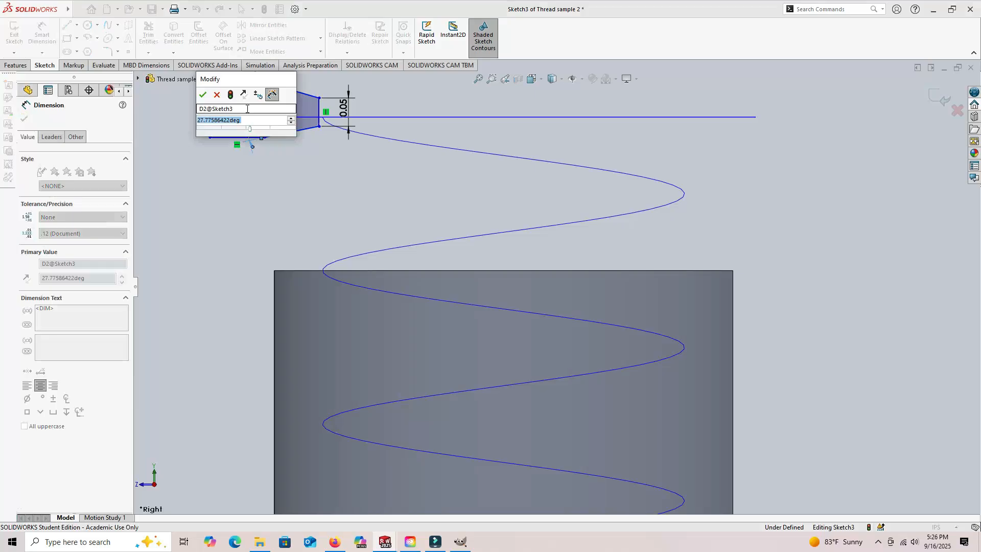
text(29)
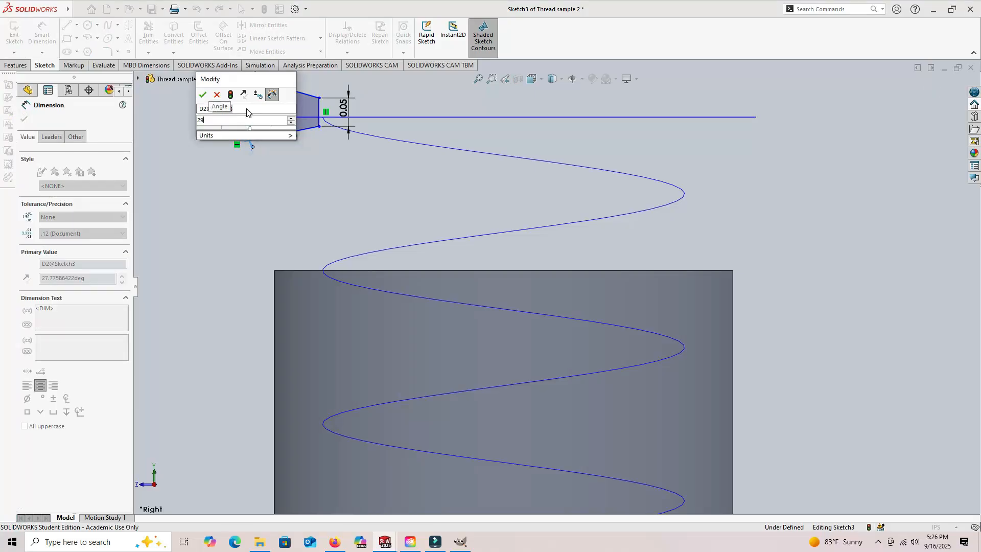
key(Return)
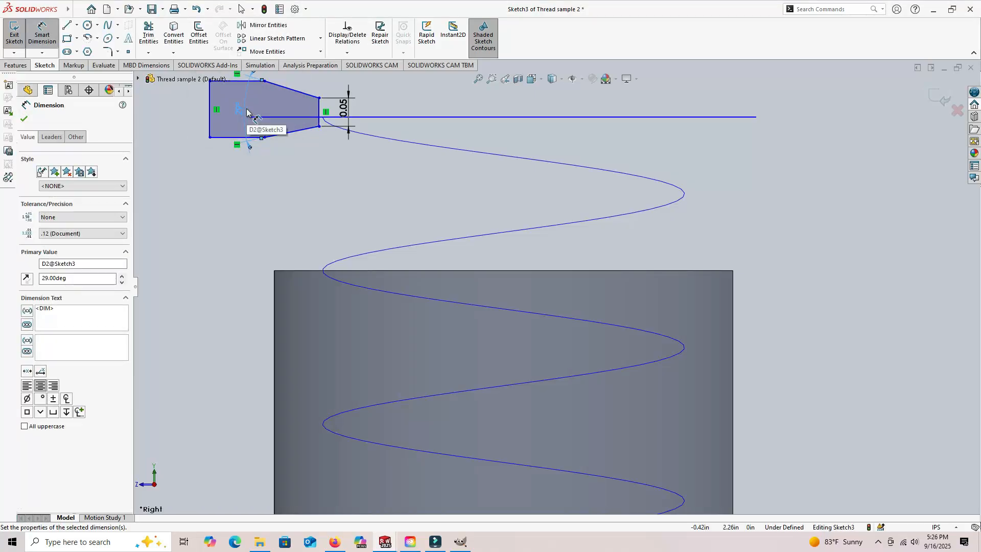
- Dimension the angle between the upper slanted side and the vertical tip edge, setting it to 90-14.5 degrees
click(311, 95)
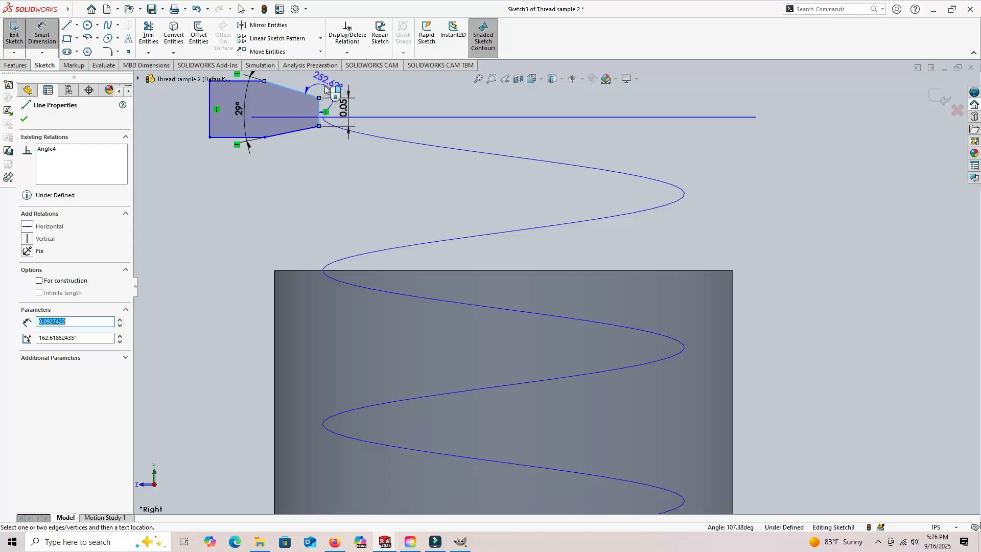
click(338, 121)
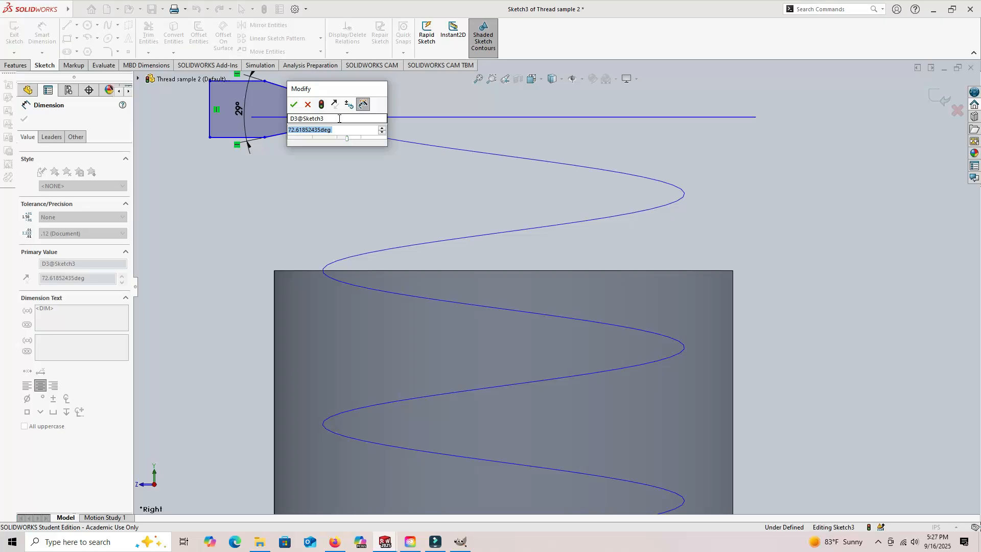
text(90)
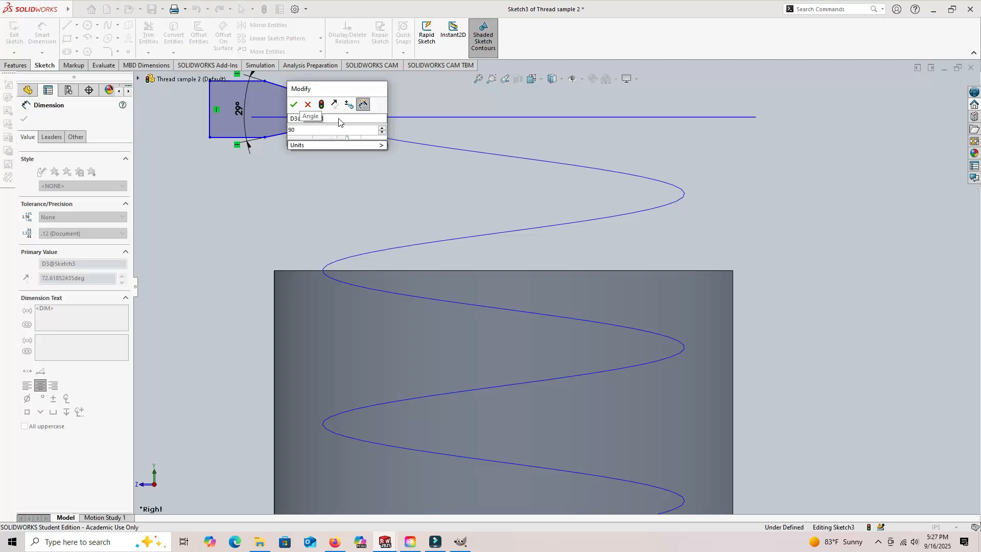
text(-14.5)
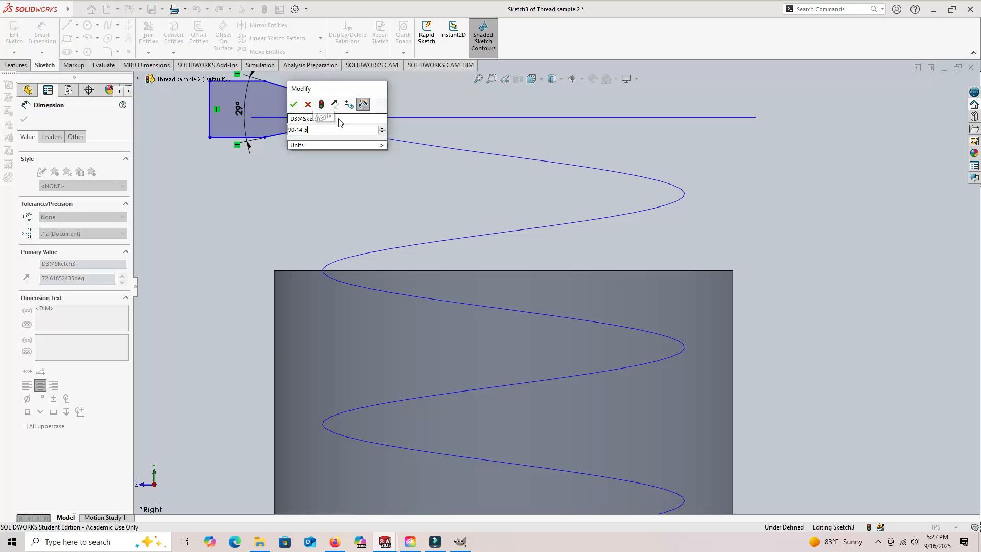
key(Return)
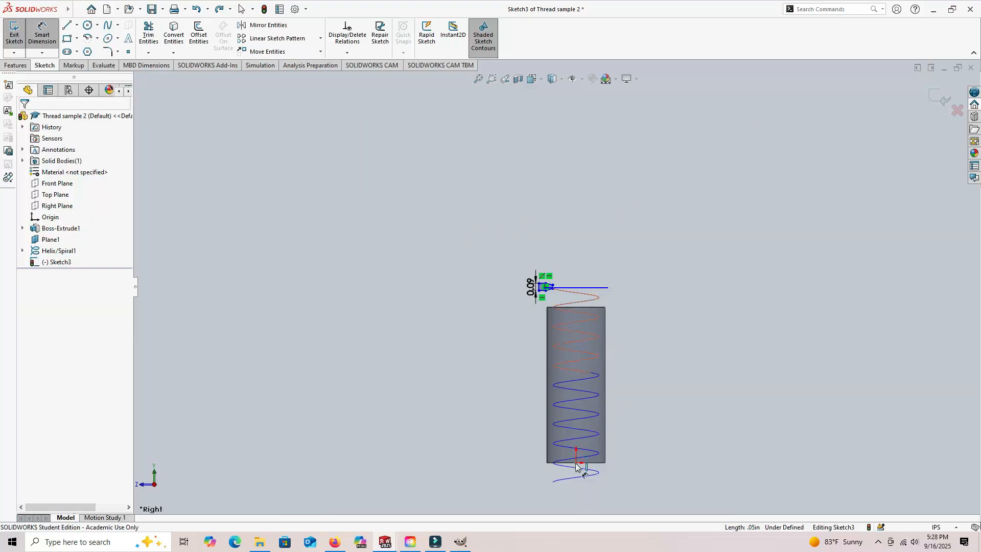
- Dimension the horizontal distance from the origin to the profile's tip edge and set it to .59/2 in
click(576, 463)
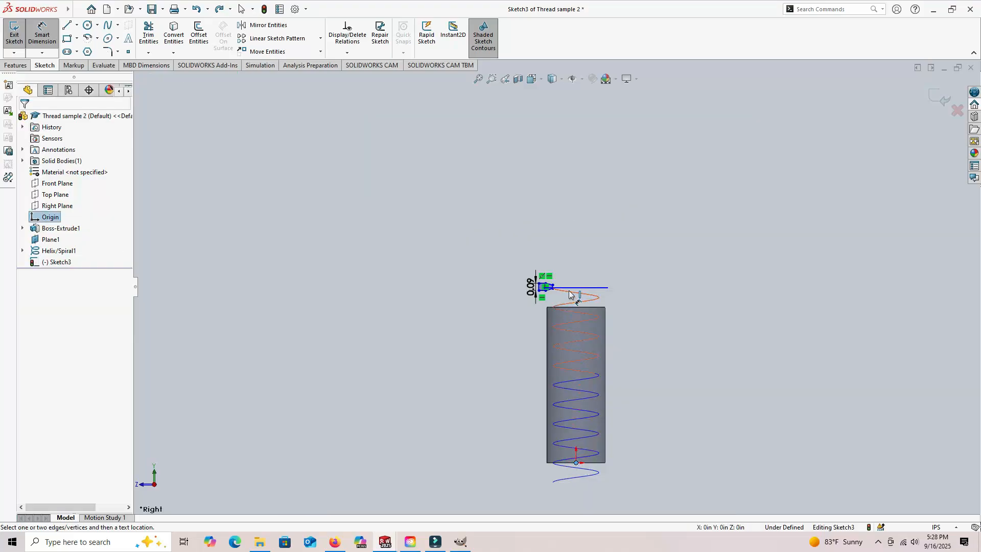
scroll(565, 284, down, 6)
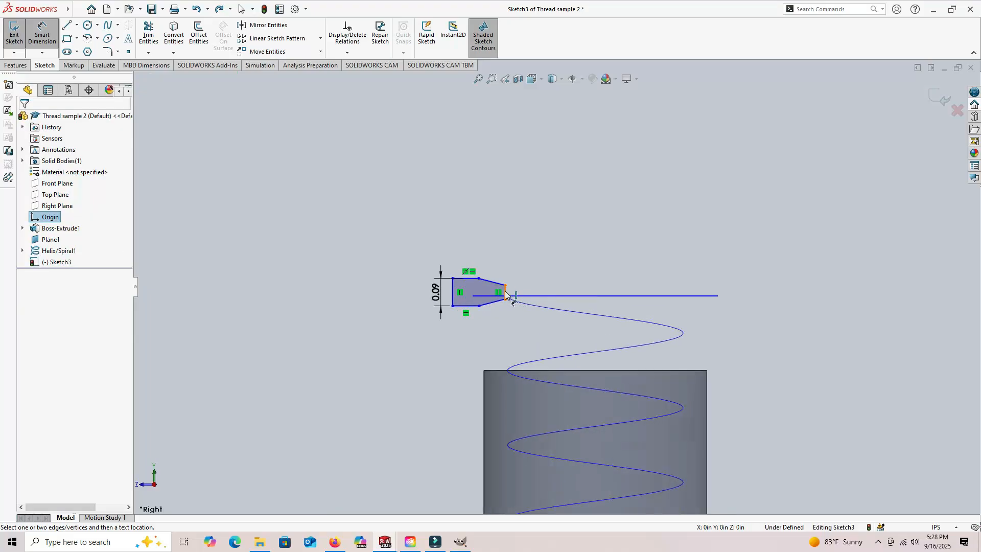
click(506, 295)
click(565, 244)
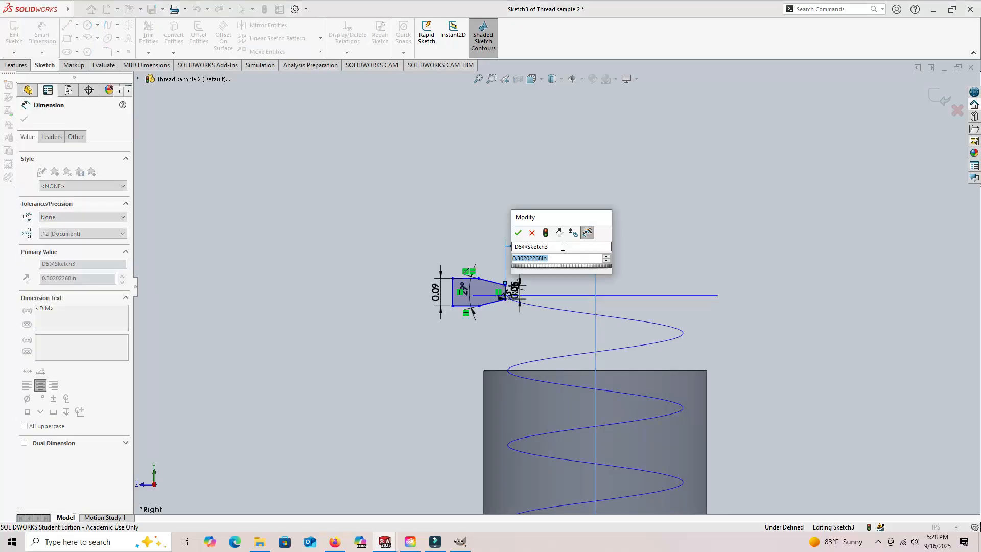
text(.)
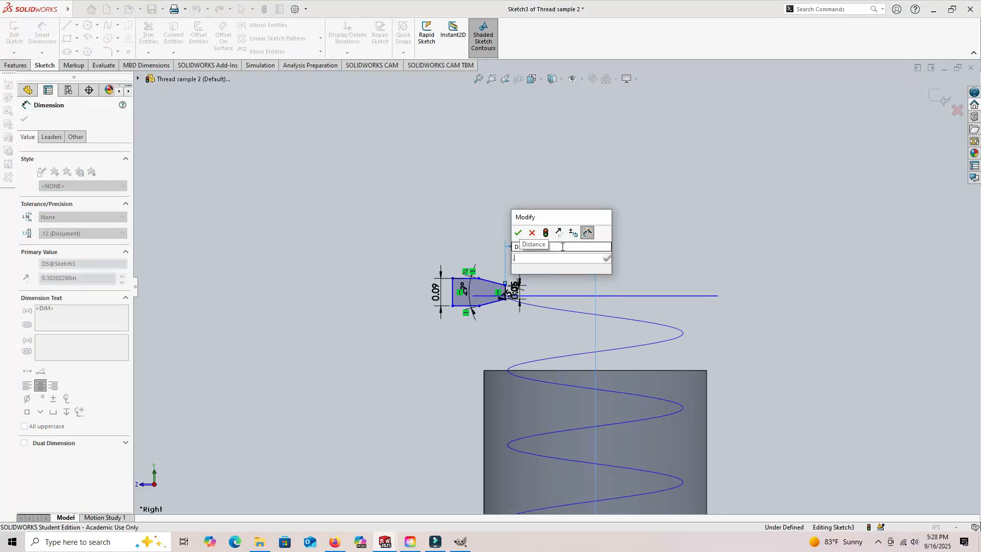
text(59/2)
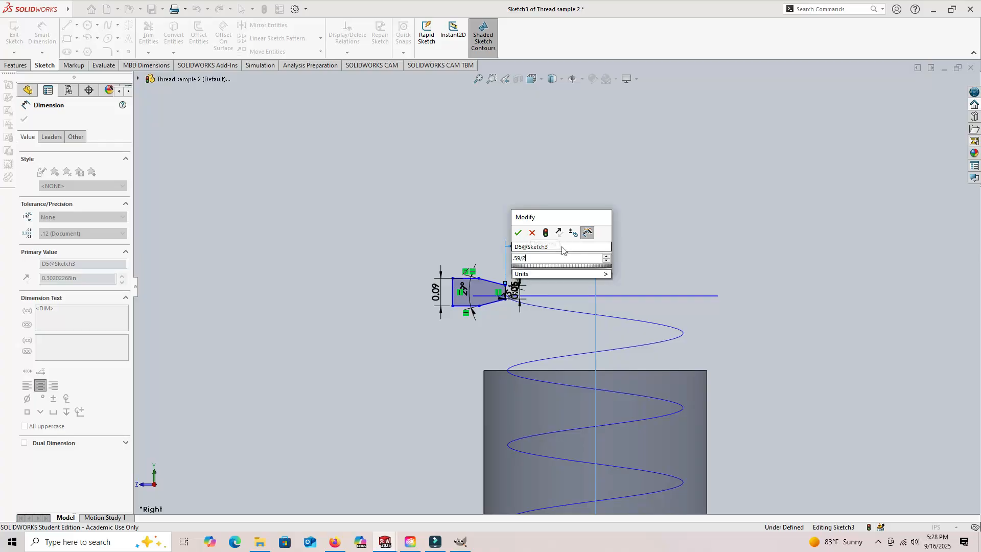
key(Return)
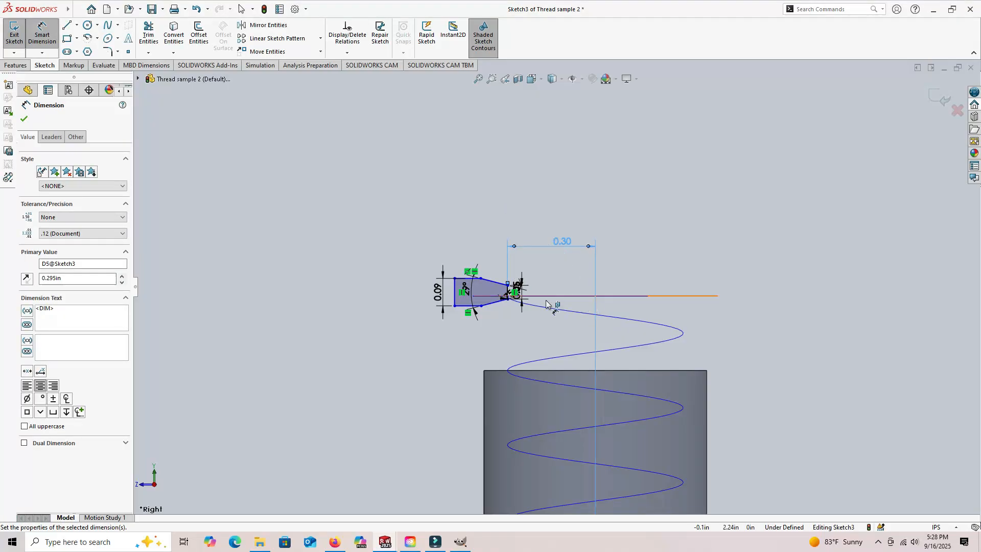
- Dimension the vertical distance from the cylinder's top edge to the midpoint of the profile's tip edge and set it to .25 in
click(547, 370)
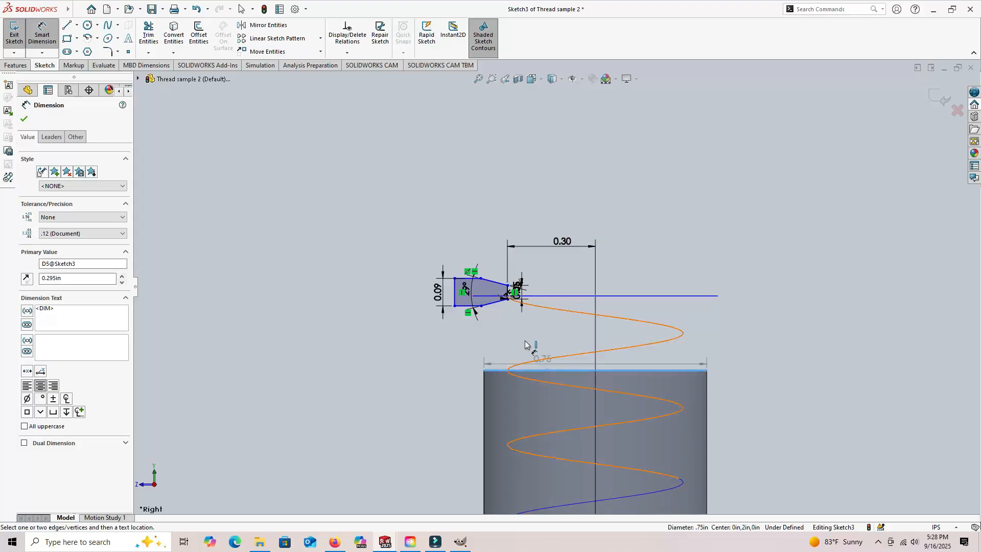
scroll(513, 298, down, 5)
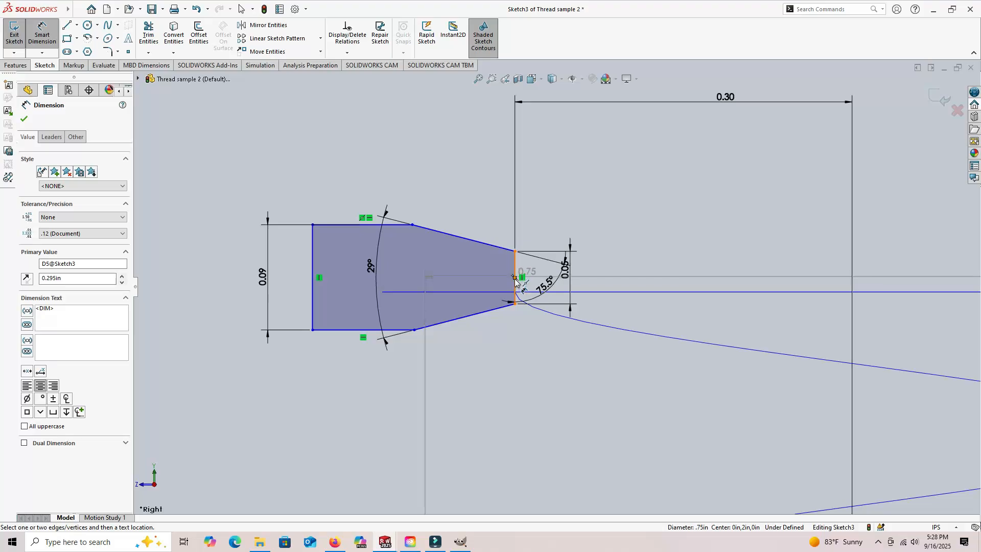
click(515, 279)
click(587, 397)
text(.25)
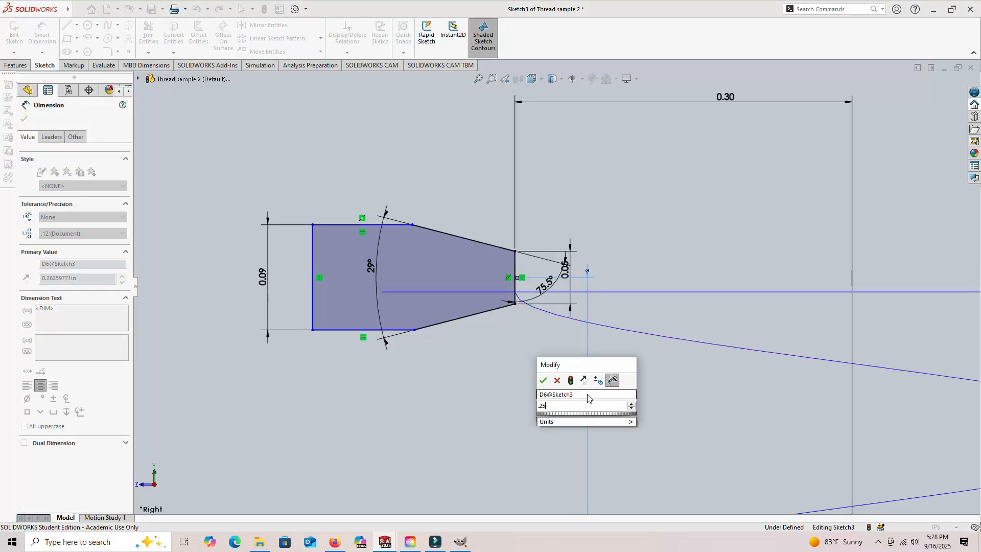
key(Return)
- Dimension the horizontal width between the profile's tip edge and back edge, set it to 0.1 in, and exit the sketch
click(516, 280)
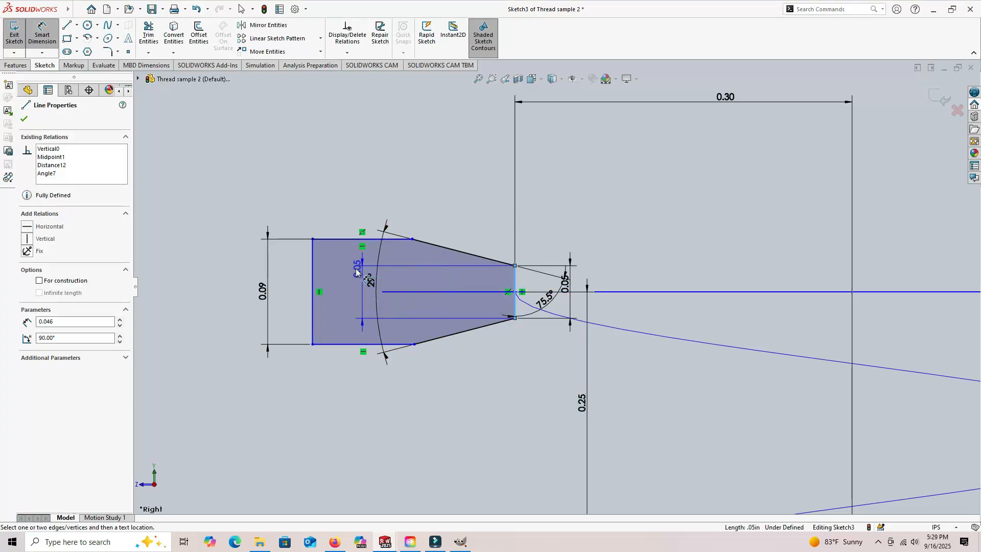
click(313, 278)
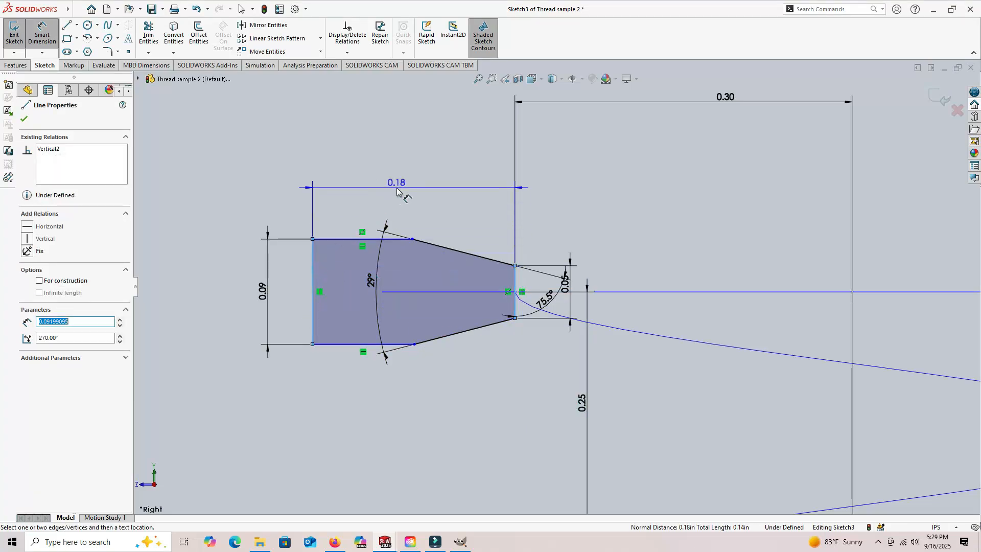
click(397, 191)
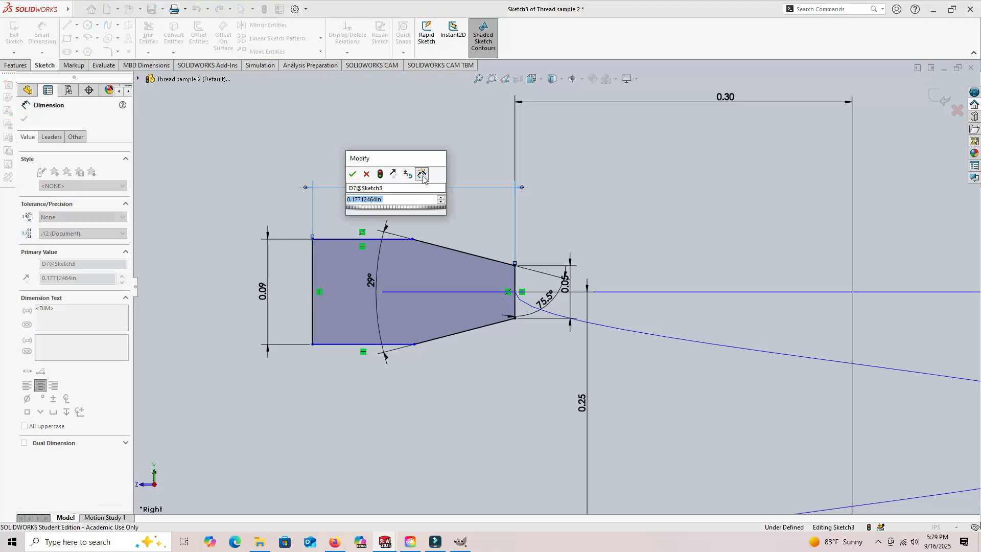
text(0.1)
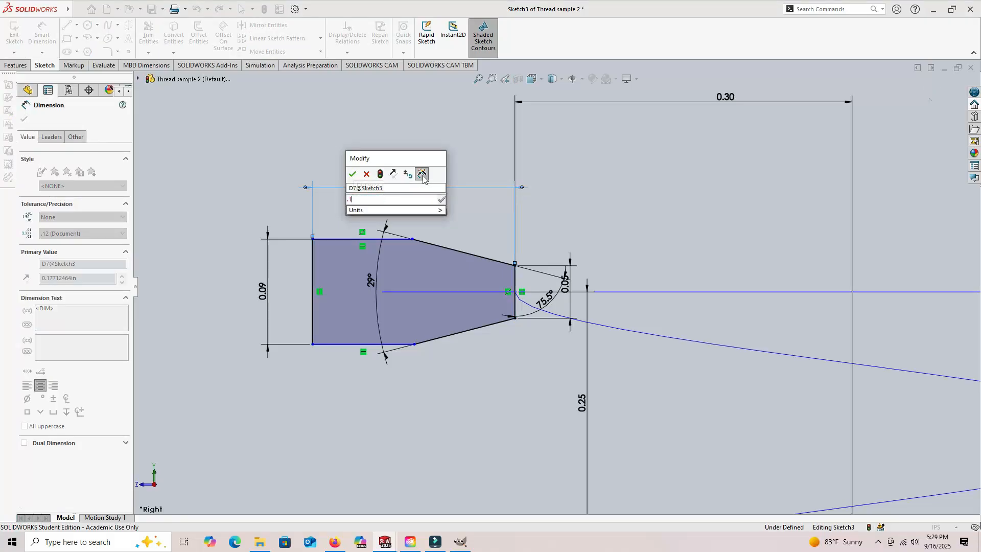
key(Return)
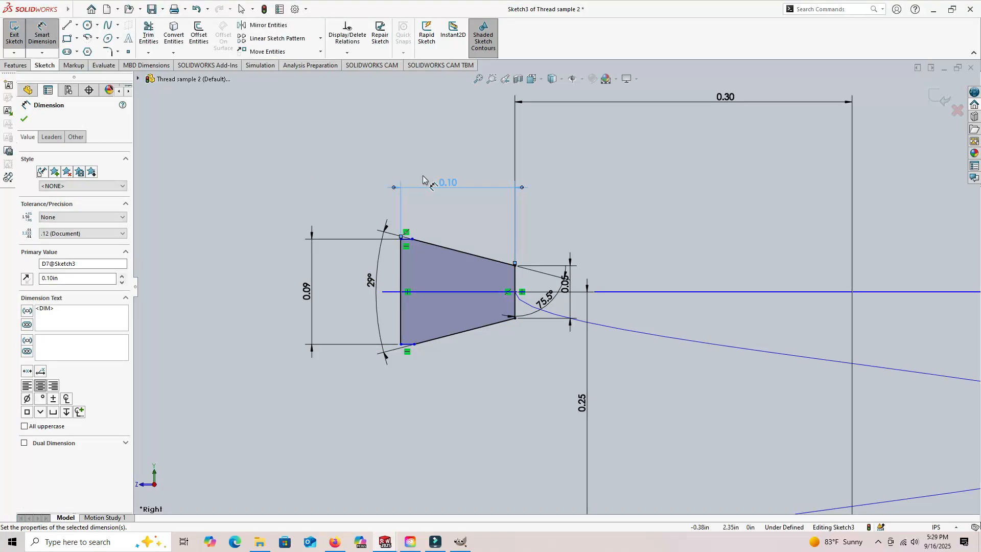
key(Escape)
scroll(485, 337, up, 4)
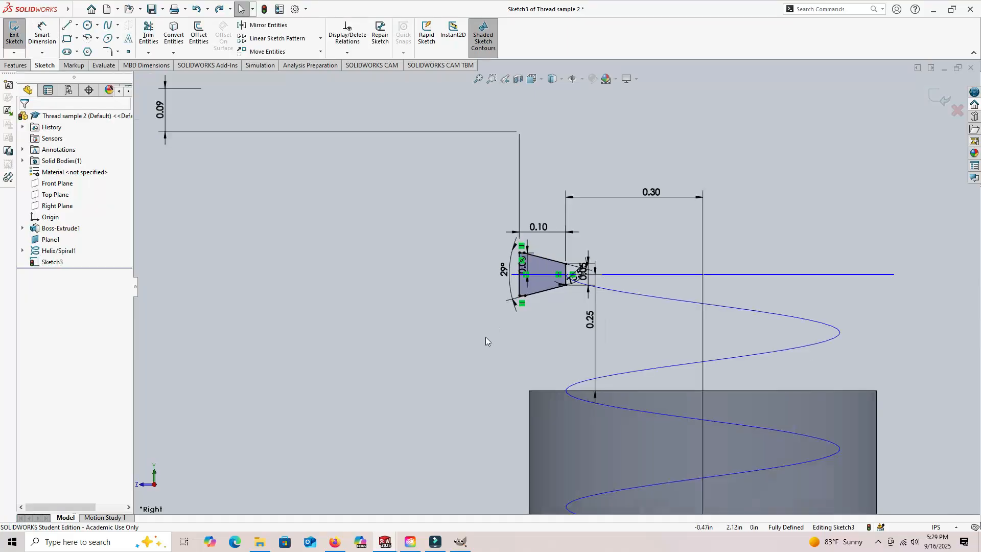
scroll(486, 336, up, 4)
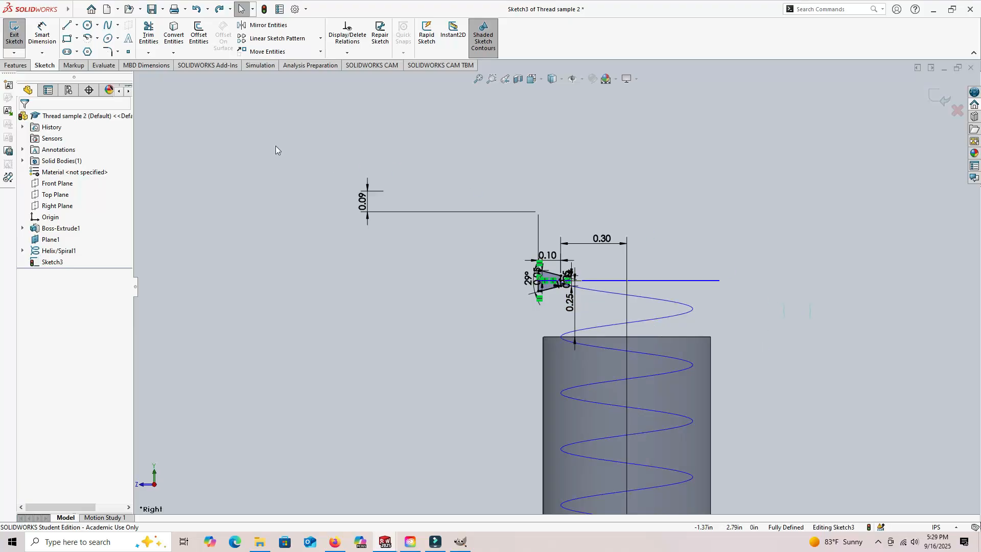
click(22, 37)
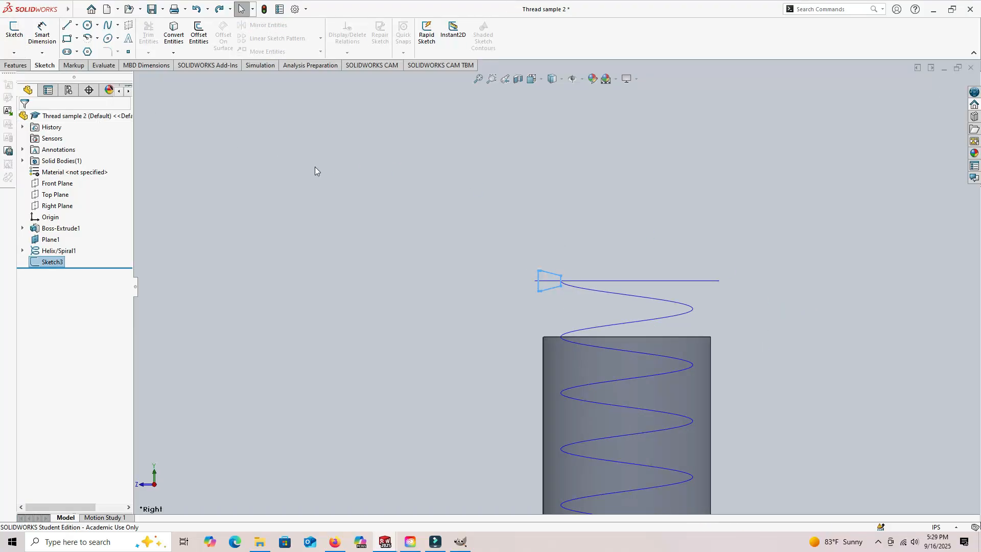
- Reopen the trapezoidal profile sketch, Sketch3, for editing
click(272, 248)
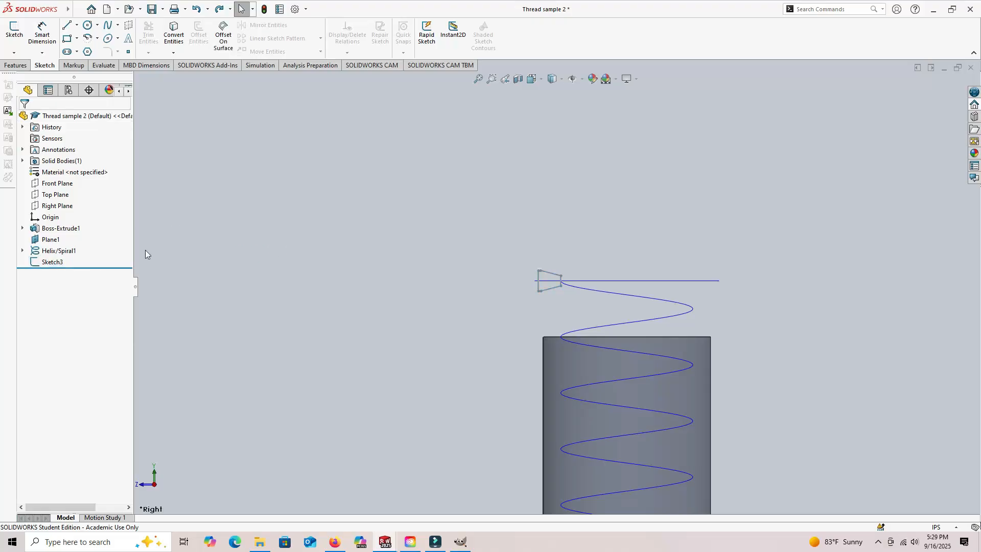
click(48, 263)
click(60, 229)
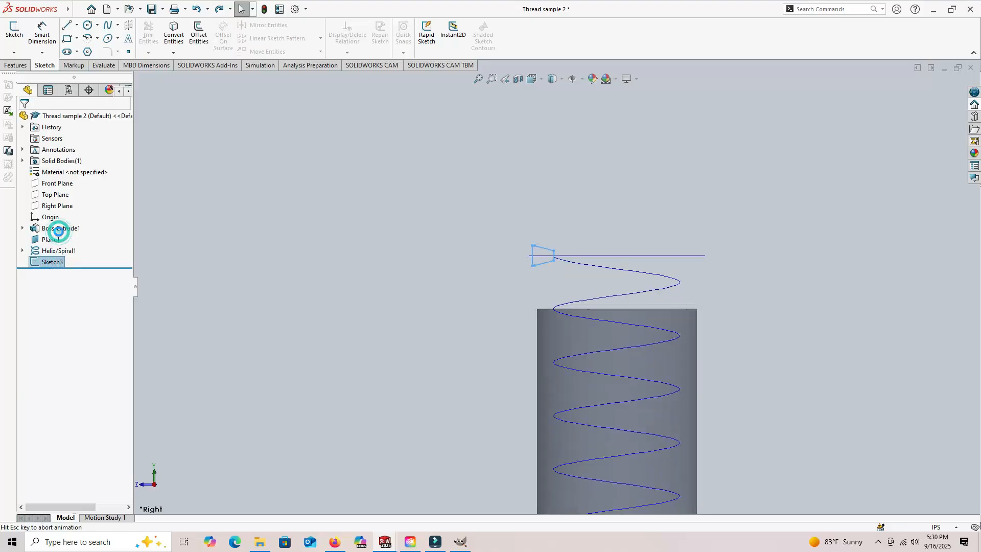
scroll(475, 212, down, 3)
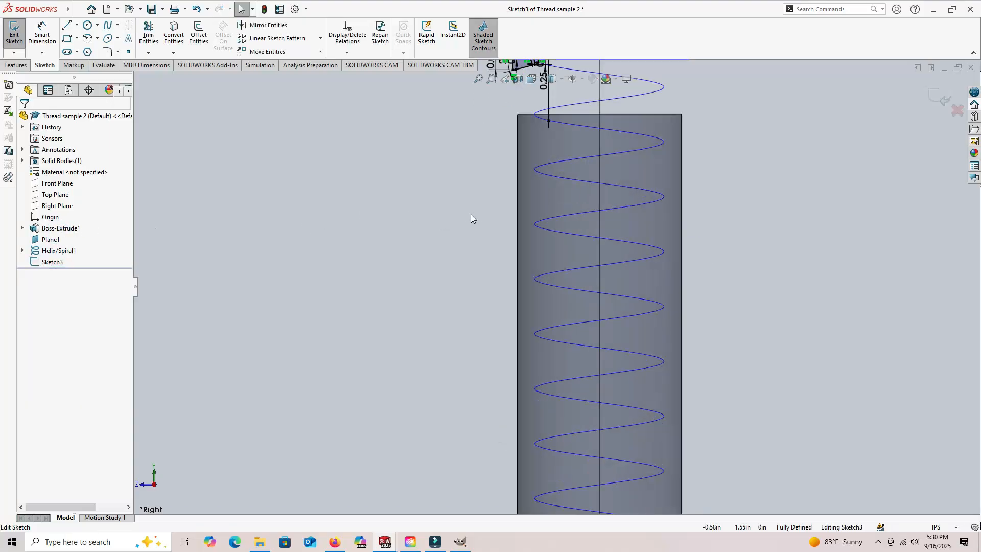
scroll(705, 254, down, 3)
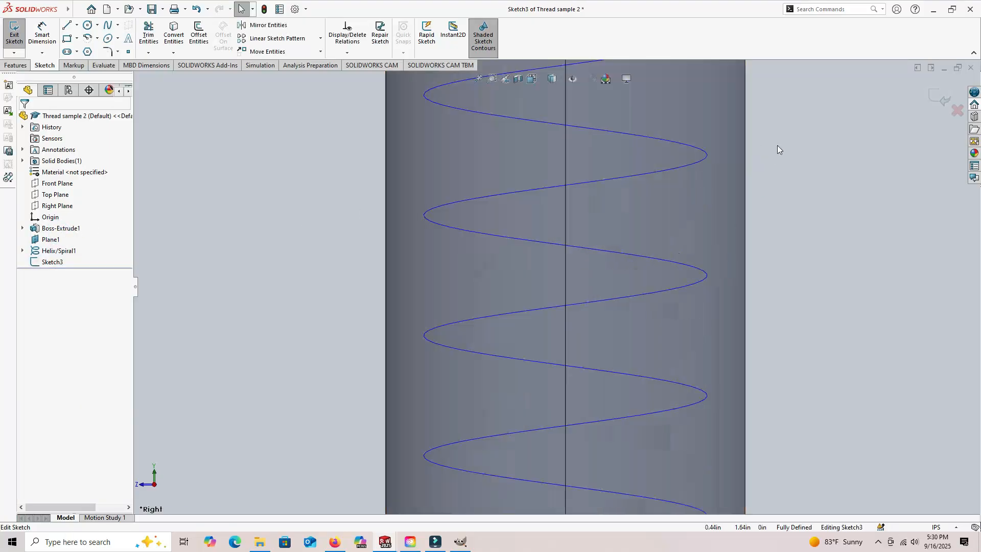
ctrl+middle_drag(774, 141, 778, 485)
mouse_move(789, 320)
shift+middle_down()
mouse_move(791, 260)
mouse_move(791, 334)
shift+middle_up()
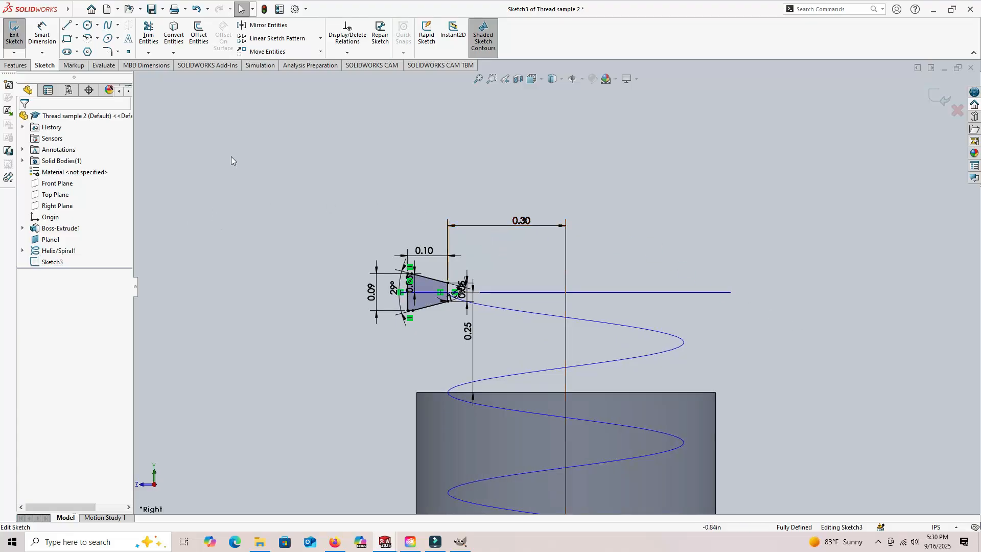
- Draw a vertical centerline about 0.5 in long upward from the midpoint of the cylinder's top edge
click(76, 26)
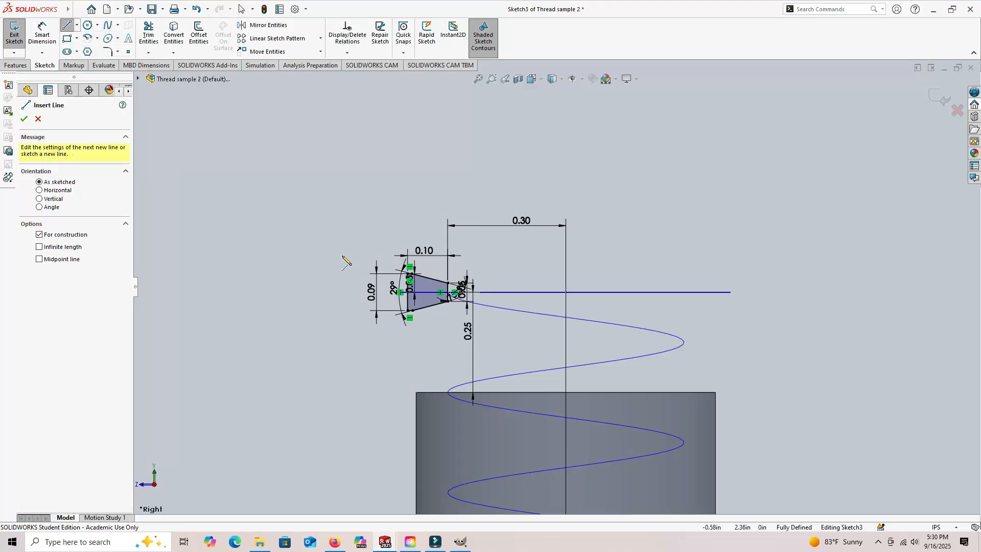
click(565, 392)
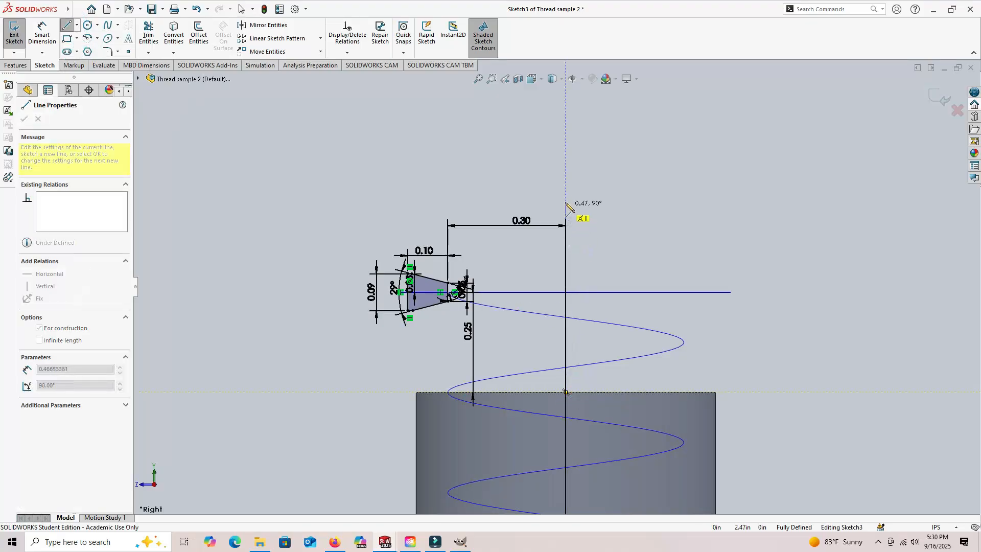
click(565, 194)
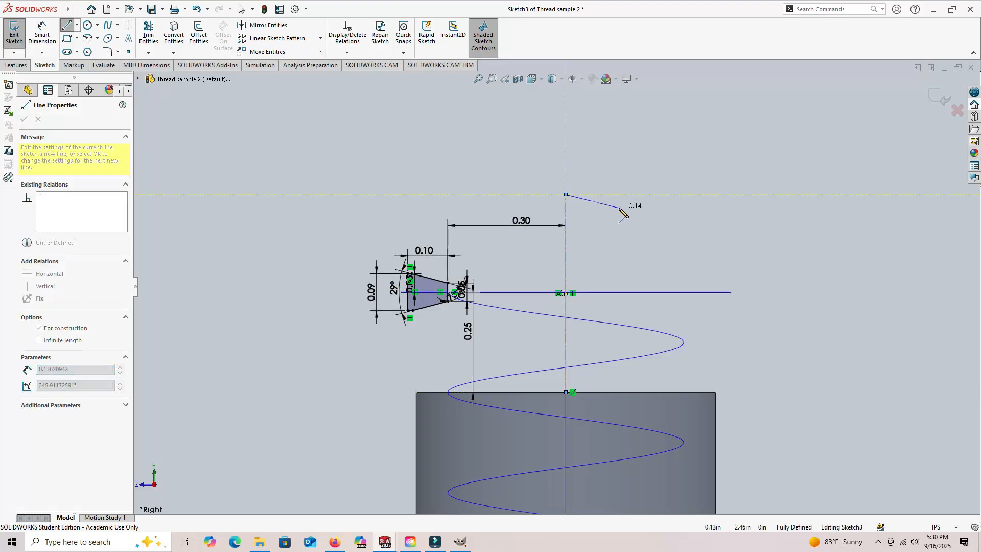
key(Escape)
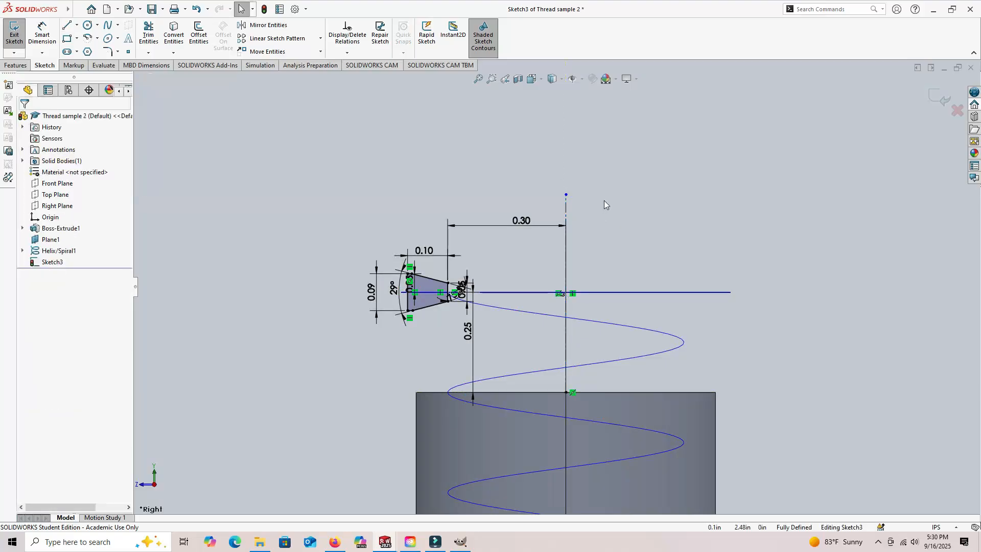
- Mirror the six lines of the trapezoidal profile about the vertical centerline, keeping the original, and exit the sketch
click(267, 26)
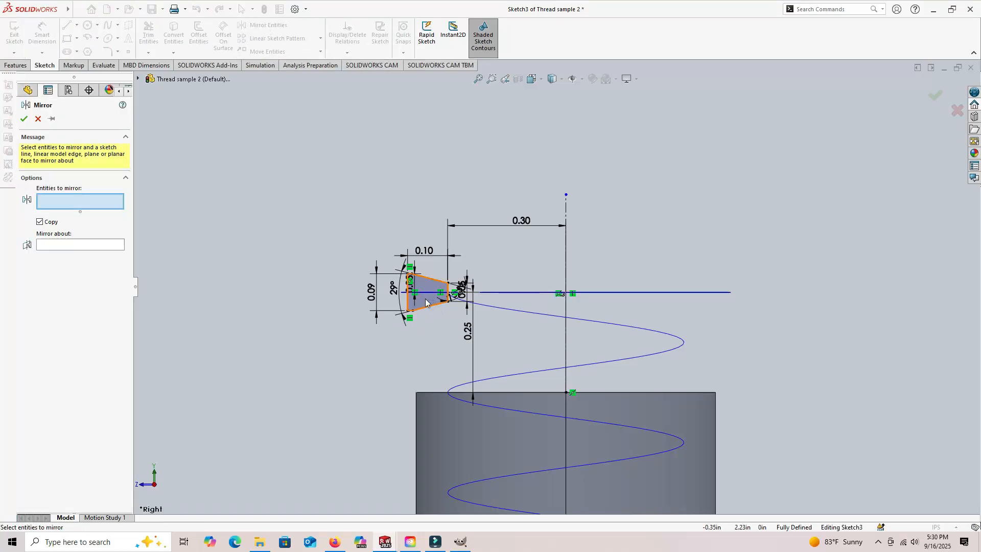
click(425, 302)
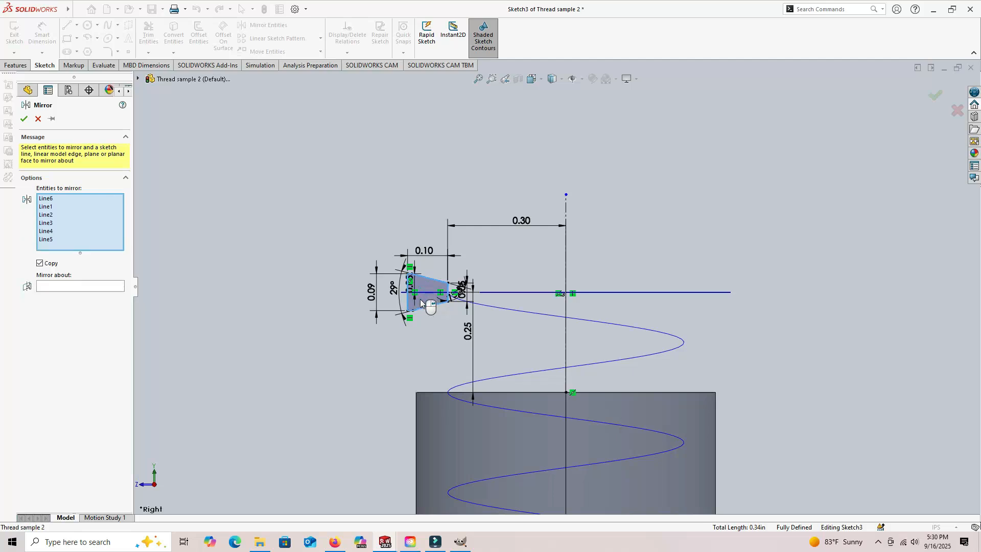
click(59, 287)
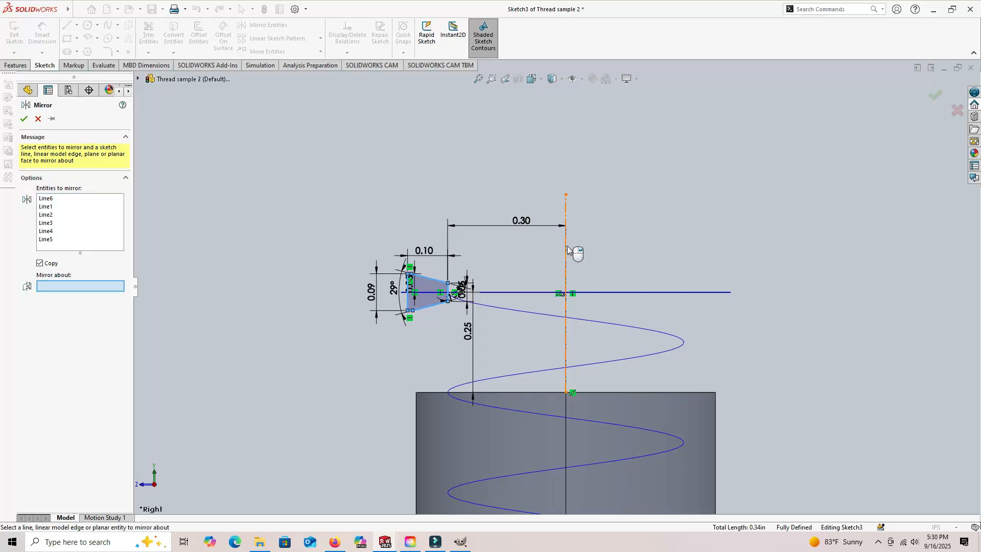
click(566, 207)
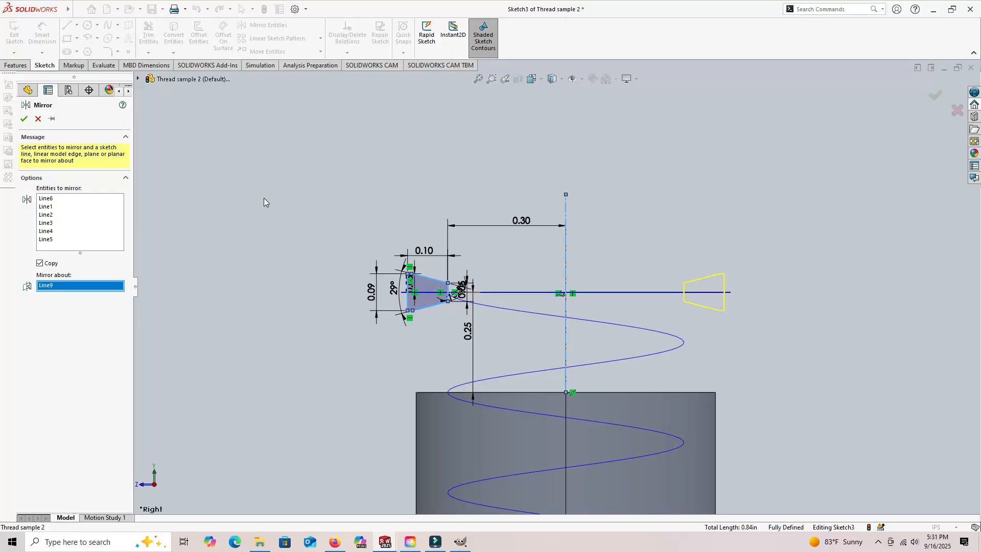
click(24, 119)
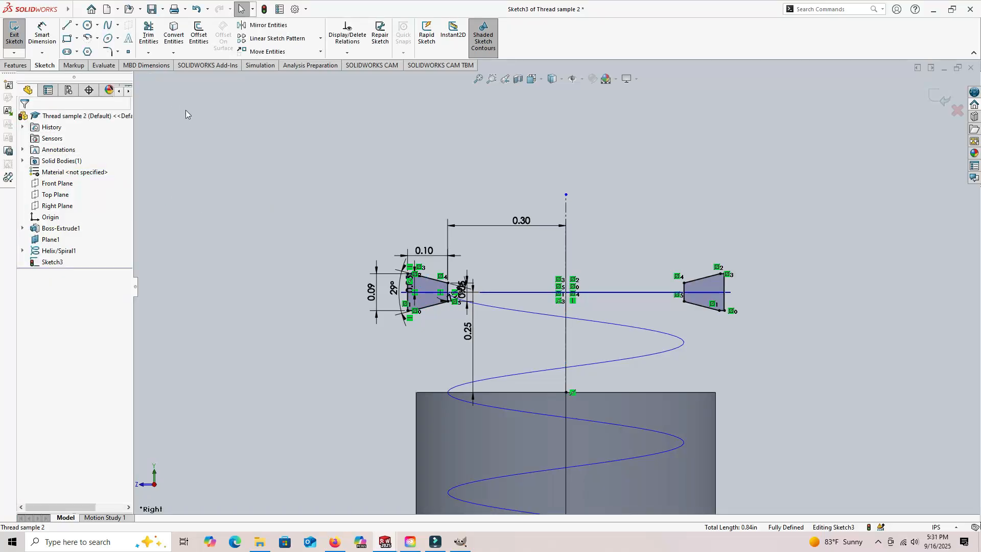
click(17, 65)
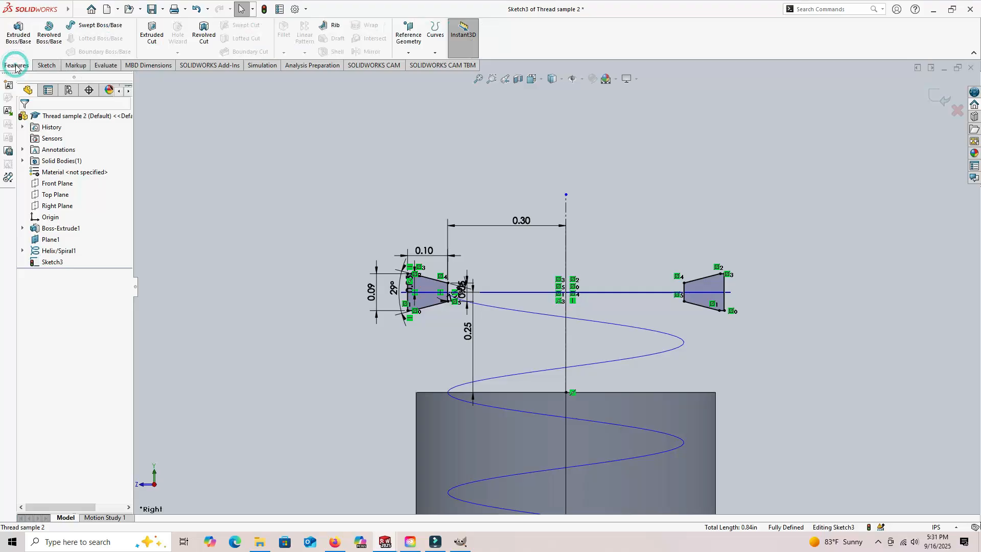
click(45, 65)
click(15, 31)
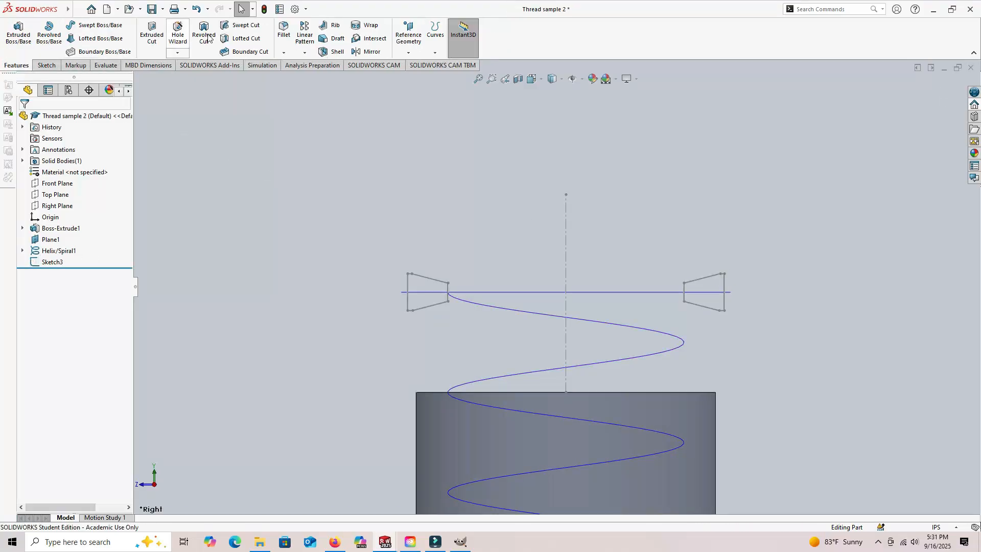
- Create a swept cut through the cylinder using Sketch3 as the profile and Helix/Spiral1 as the path
click(247, 26)
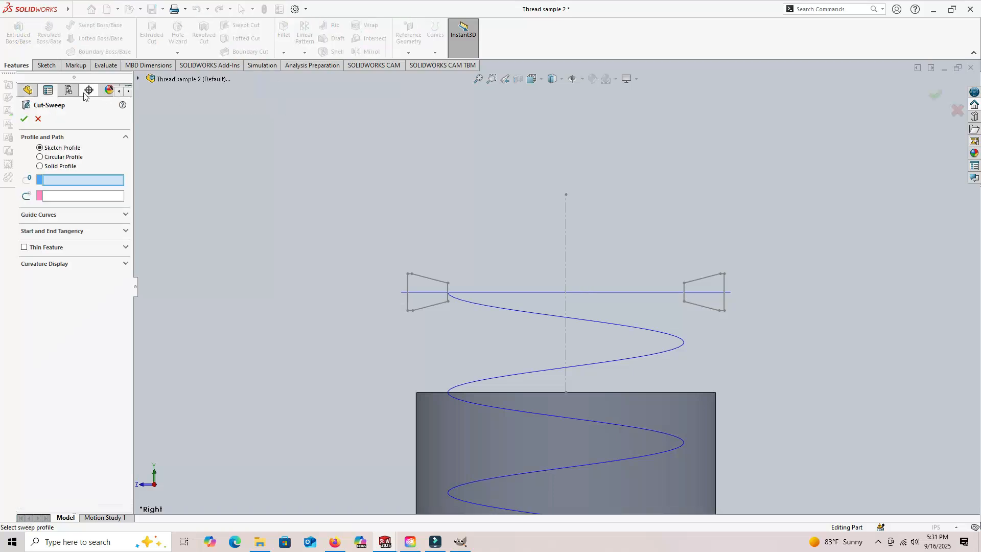
click(29, 92)
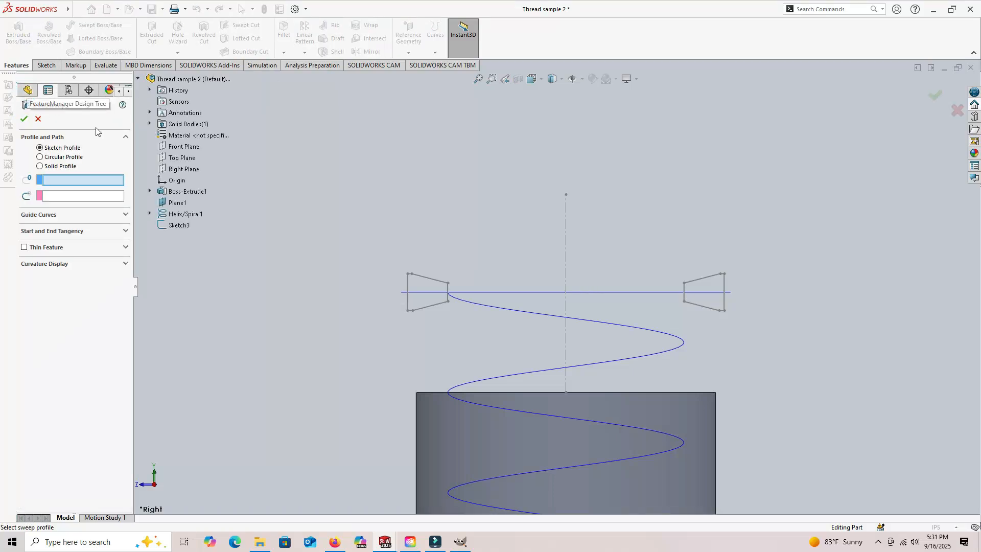
click(176, 227)
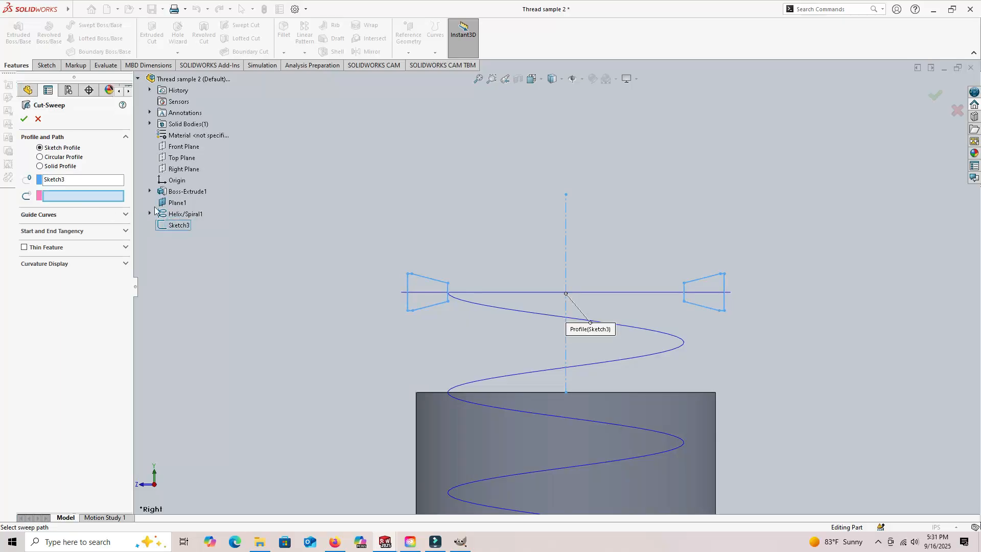
click(179, 215)
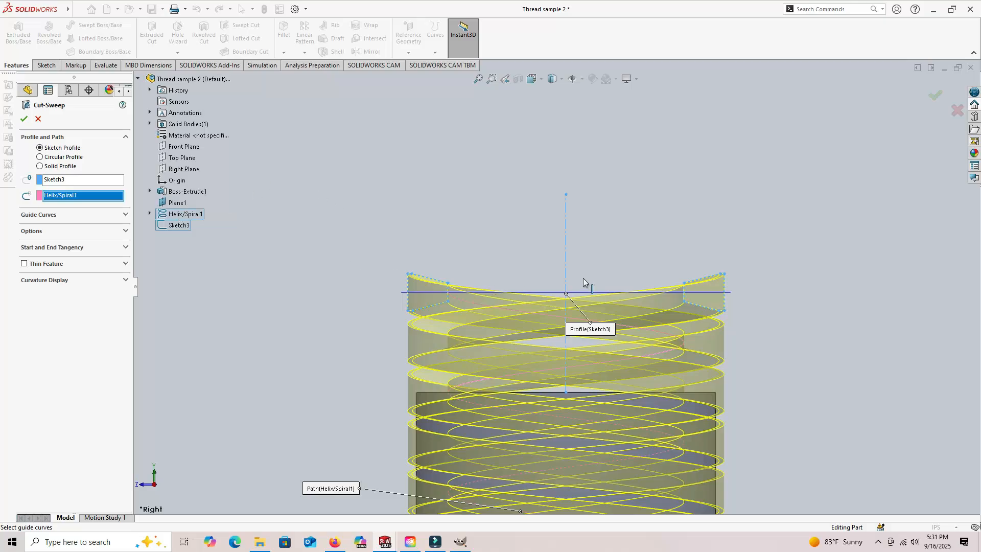
click(24, 118)
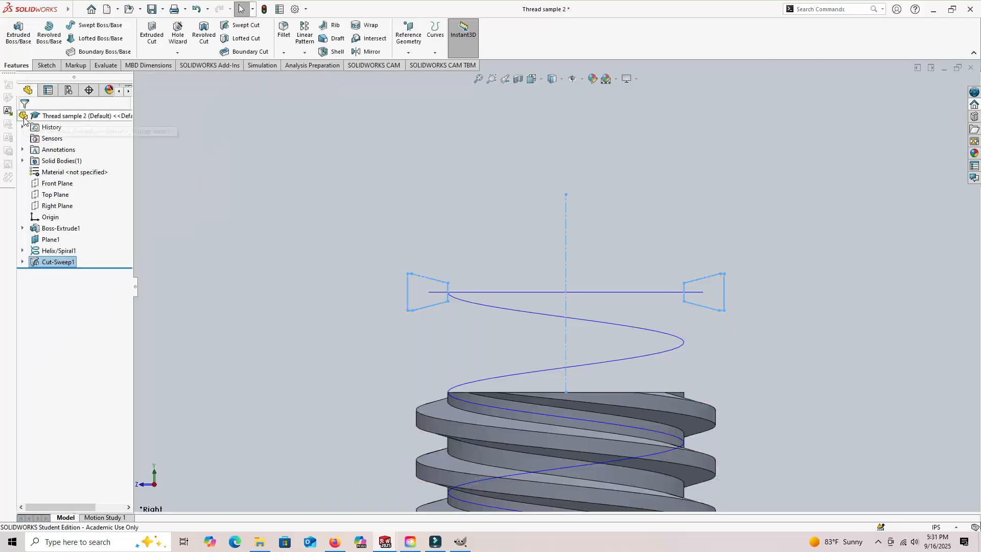
- Hide the reference planes and curves and view the threaded cylinder from several angles
scroll(287, 291, up, 9)
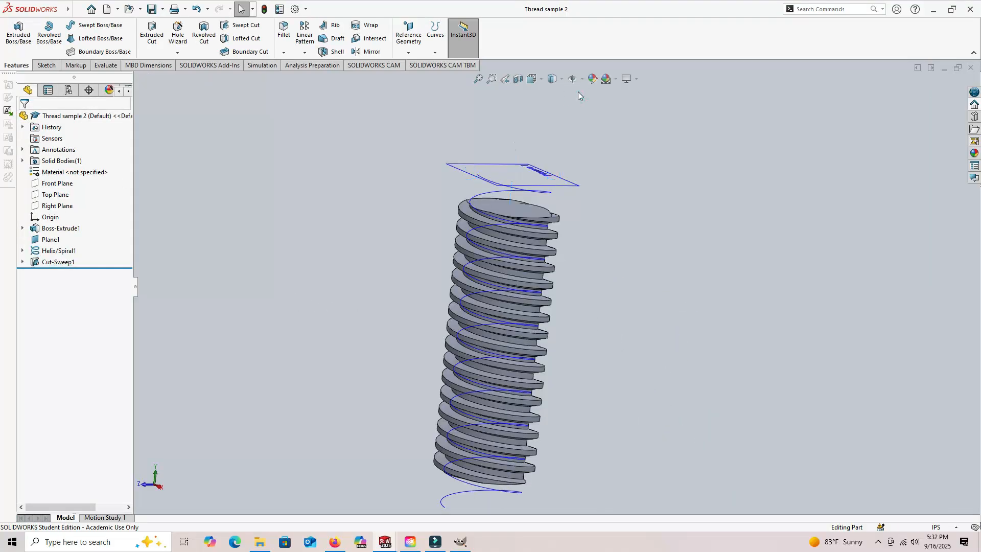
click(582, 79)
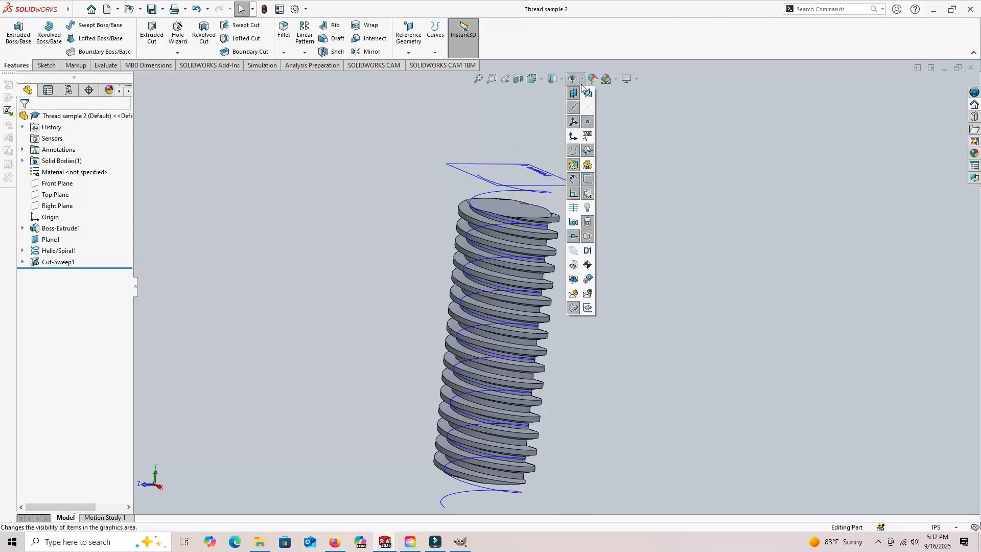
click(574, 93)
click(573, 149)
click(664, 189)
middle_drag(642, 219, 598, 261)
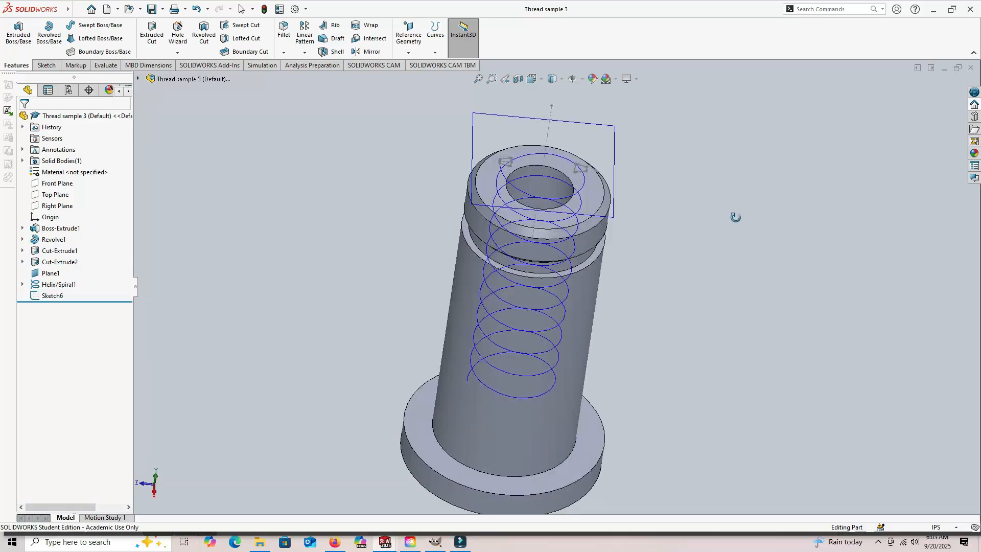
middle_drag(736, 214, 737, 188)
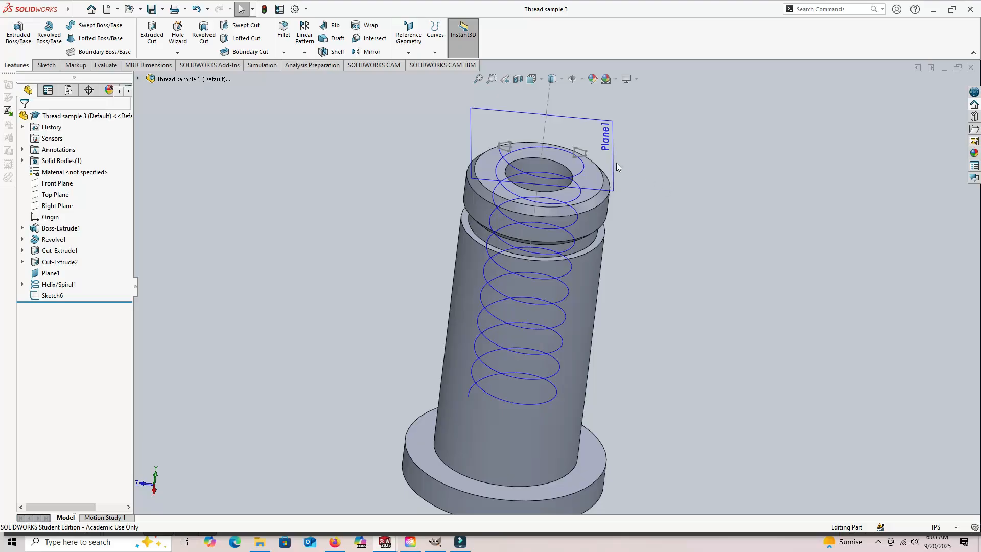
- Create a swept cut along the part's bore using Sketch6 as the profile and Helix/Spiral1 as the path
middle_drag(697, 229, 705, 227)
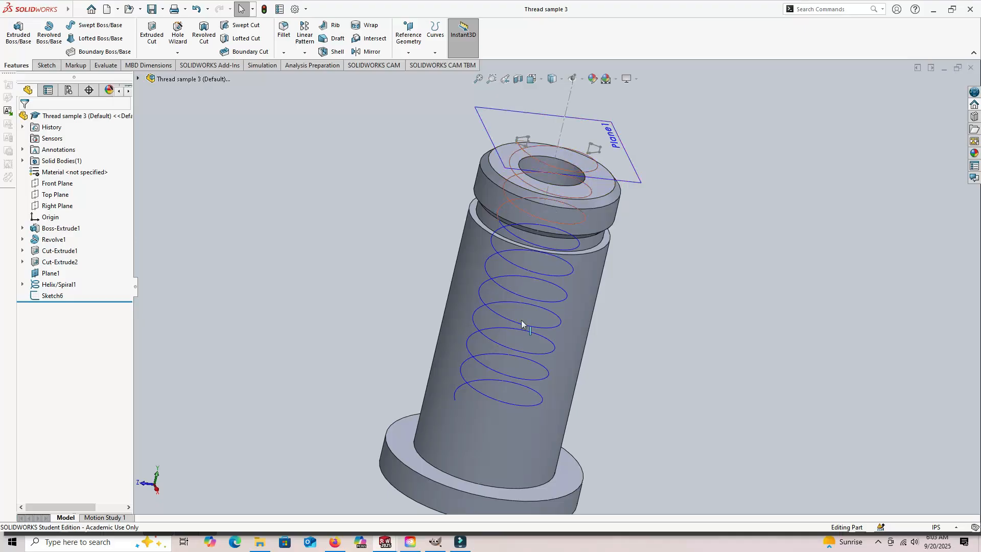
middle_drag(758, 262, 746, 268)
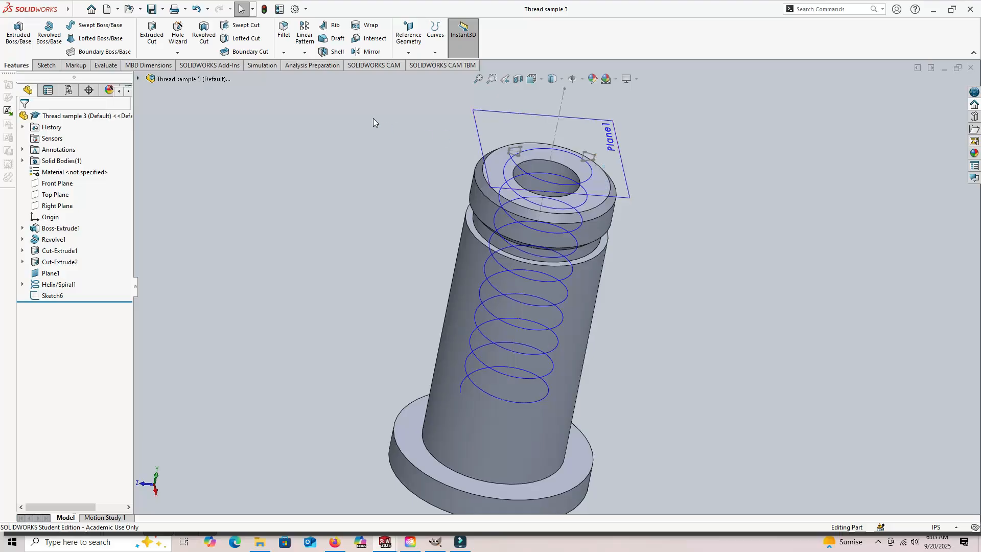
click(241, 26)
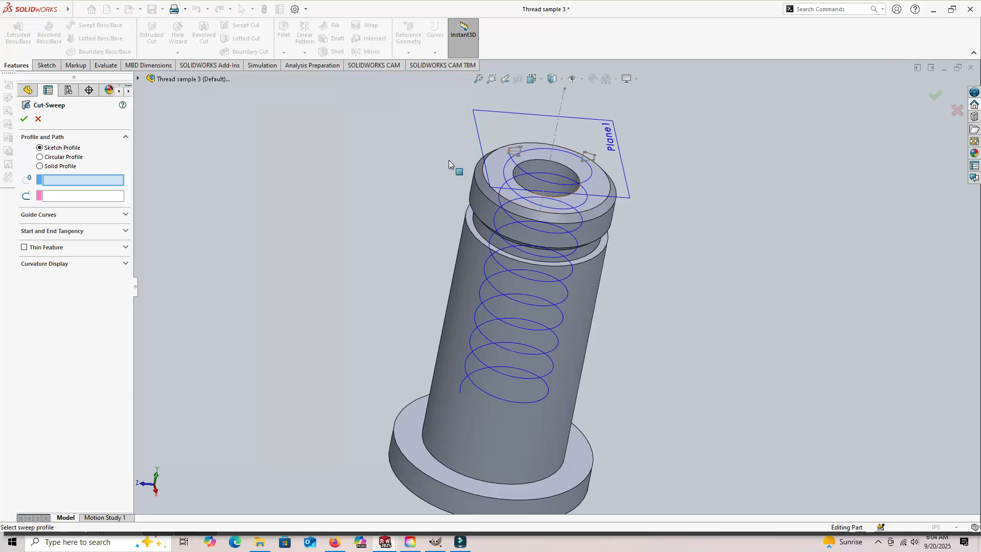
click(27, 90)
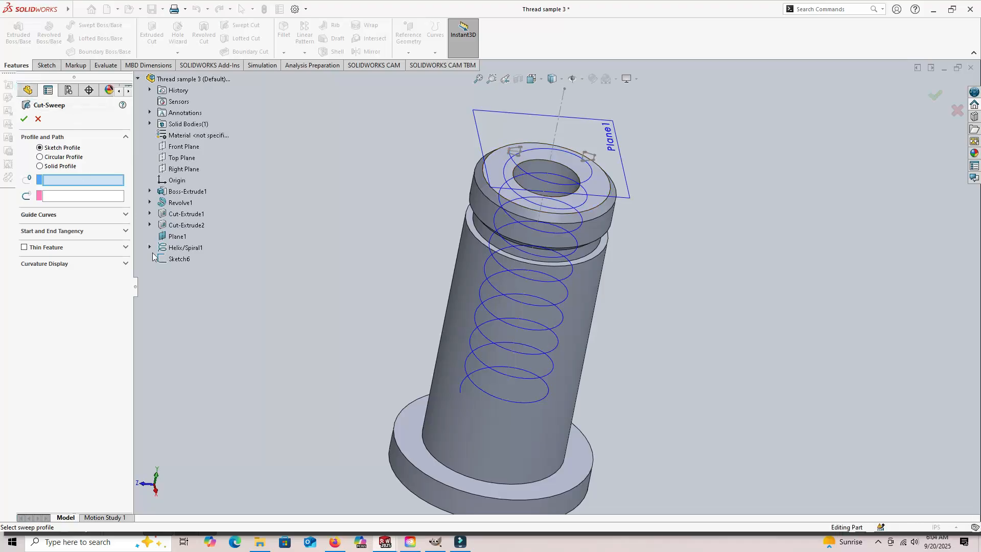
click(185, 258)
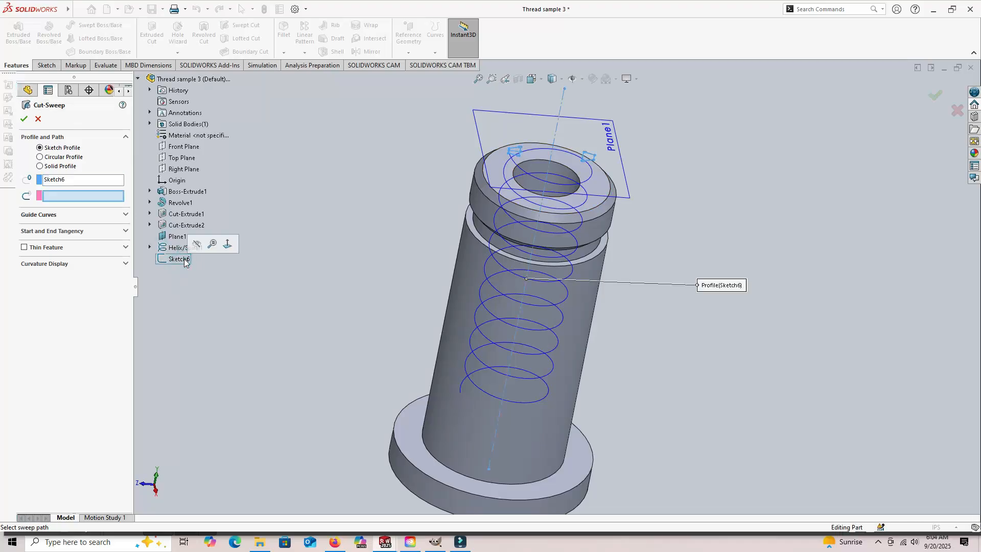
click(176, 247)
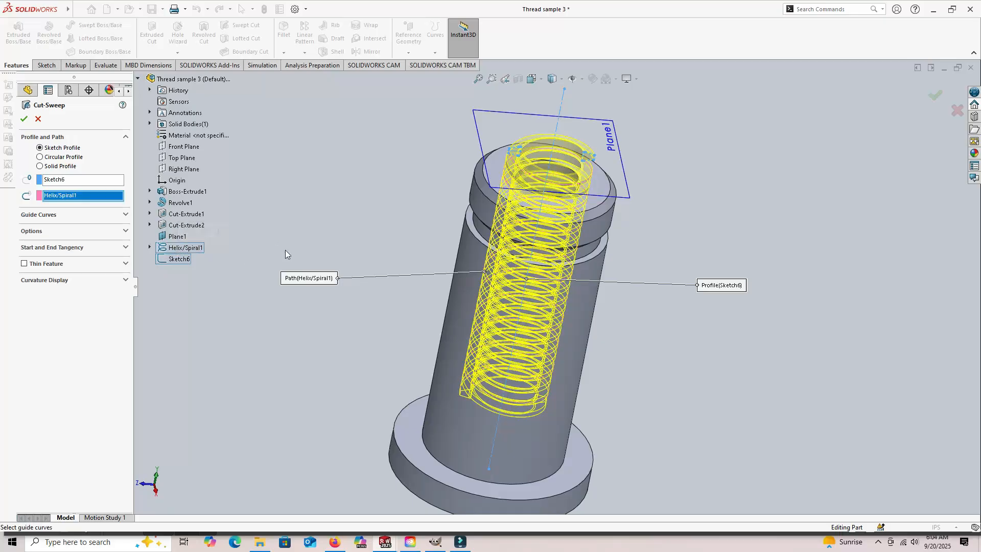
mouse_move(353, 262)
middle_down()
mouse_move(331, 199)
mouse_move(351, 258)
middle_up()
middle_drag(369, 330, 363, 357)
middle_drag(363, 233, 354, 291)
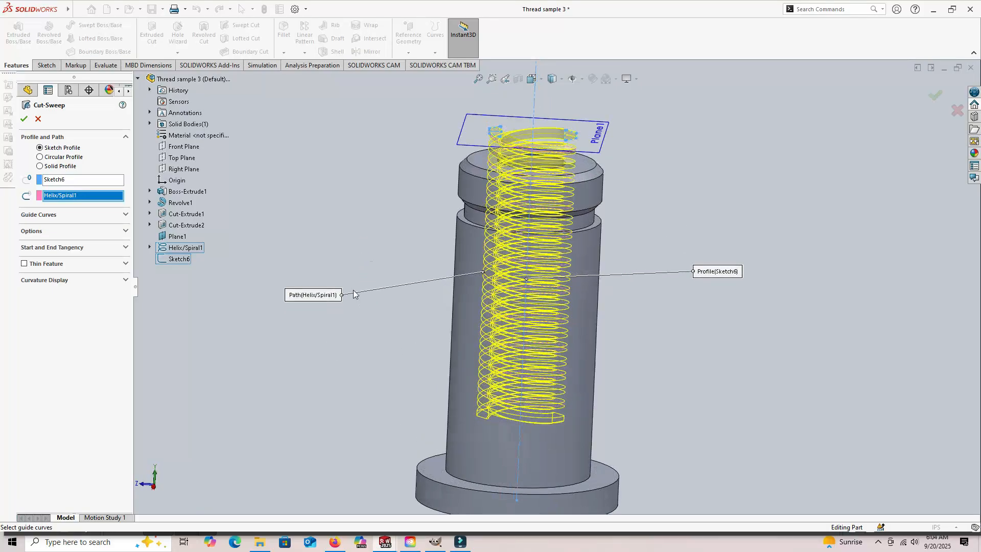
click(25, 119)
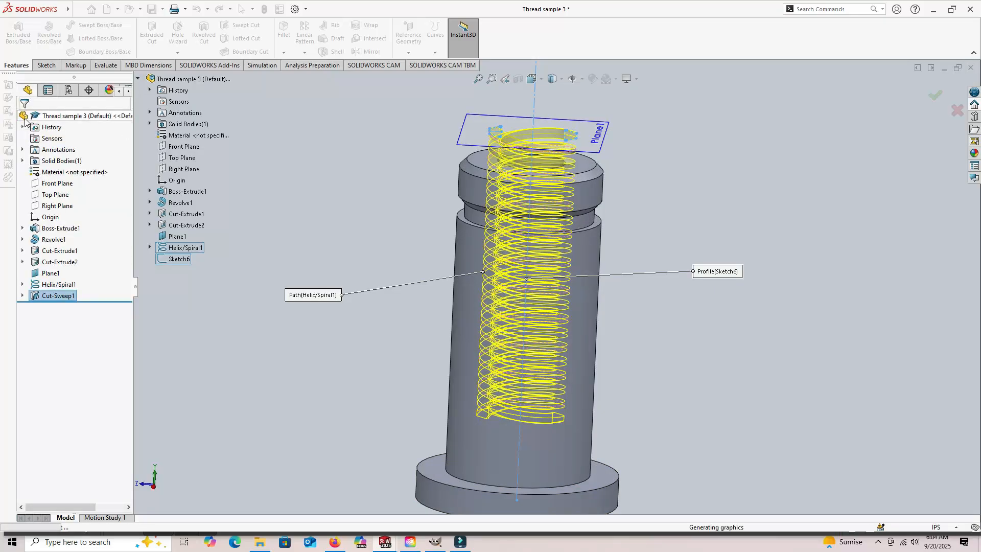
- Hide the reference planes and curves and inspect the internal thread from both ends of the flanged part
middle_drag(310, 162, 388, 221)
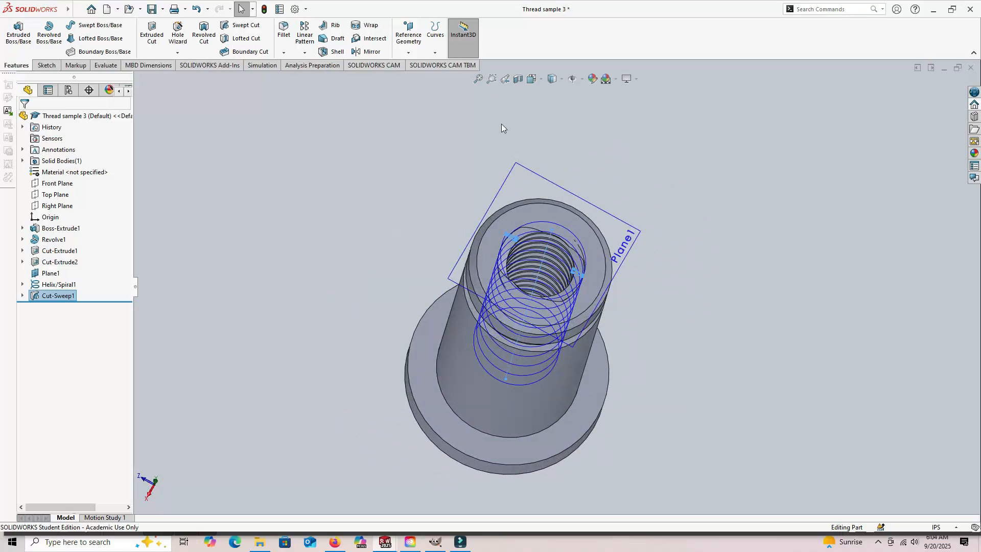
click(583, 79)
click(573, 93)
click(573, 150)
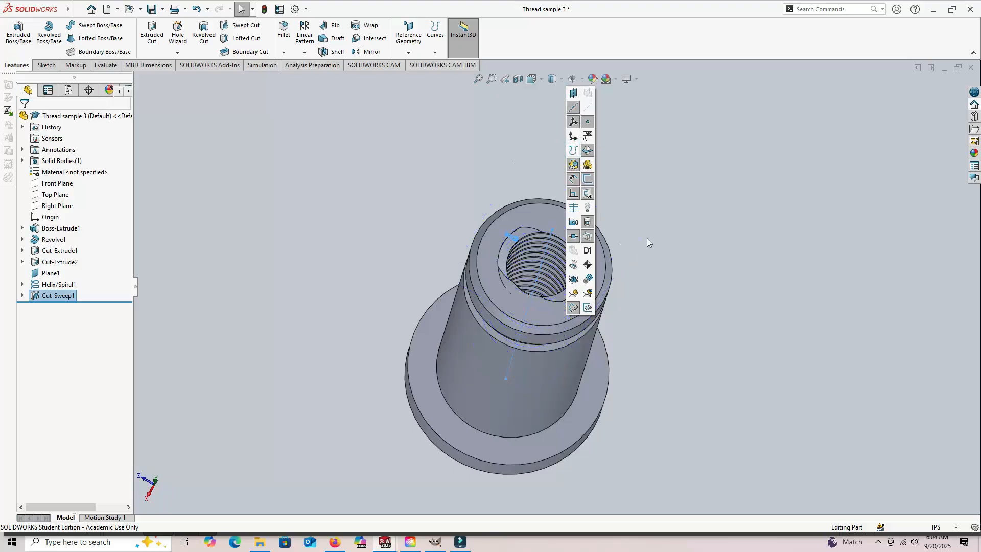
middle_drag(703, 287, 658, 329)
click(720, 254)
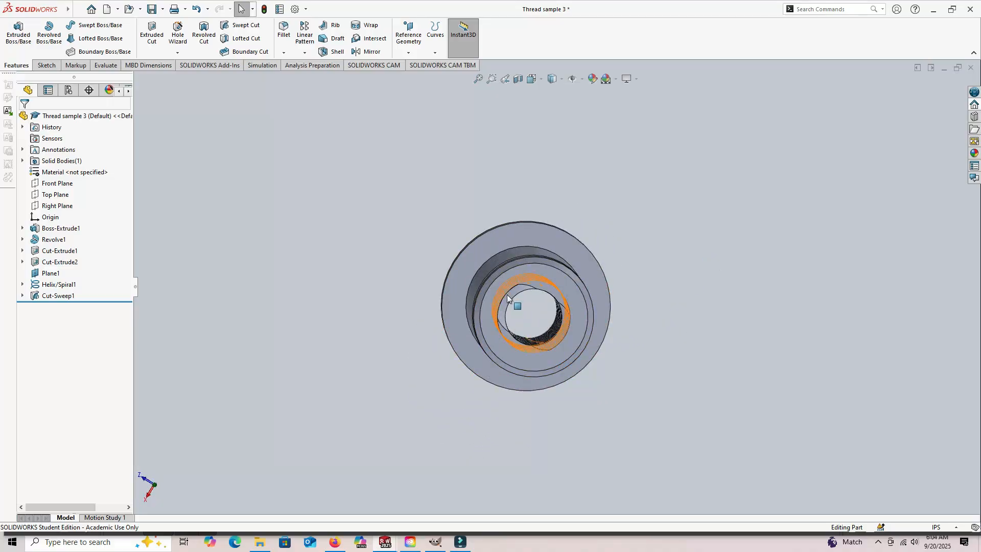
middle_drag(712, 265, 672, 397)
middle_drag(698, 284, 719, 308)
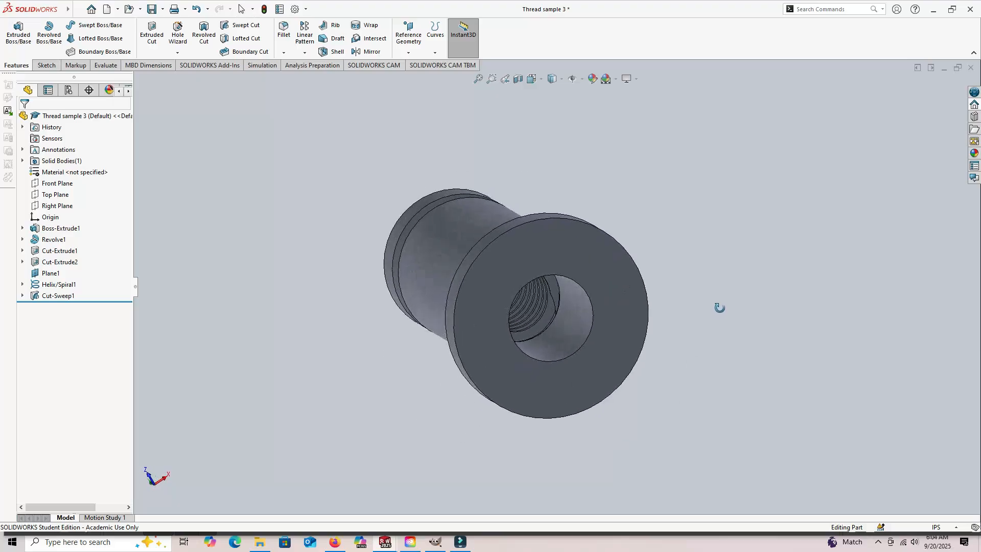
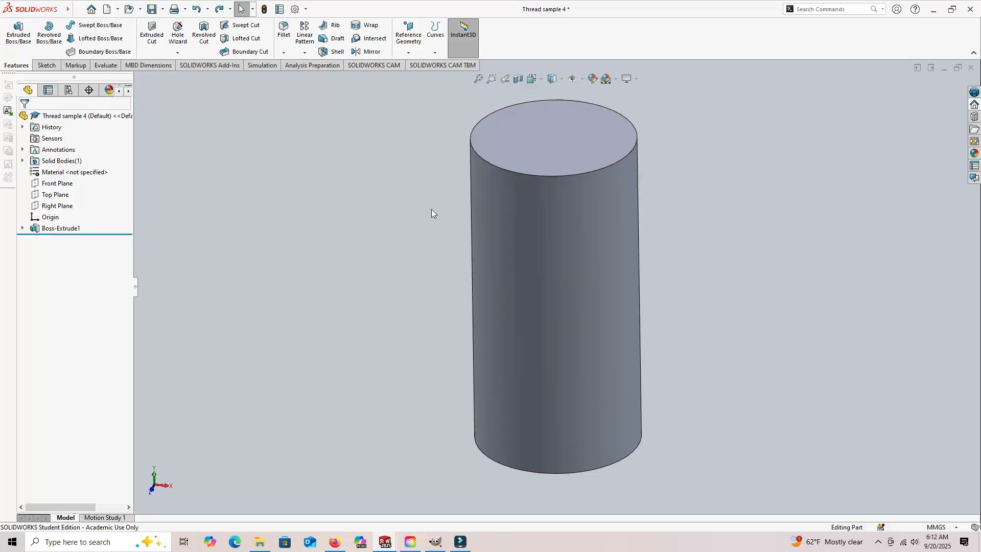
- Sketch the helix's base circle on the cylinder's top face by converting the face outline into sketch entities
click(435, 53)
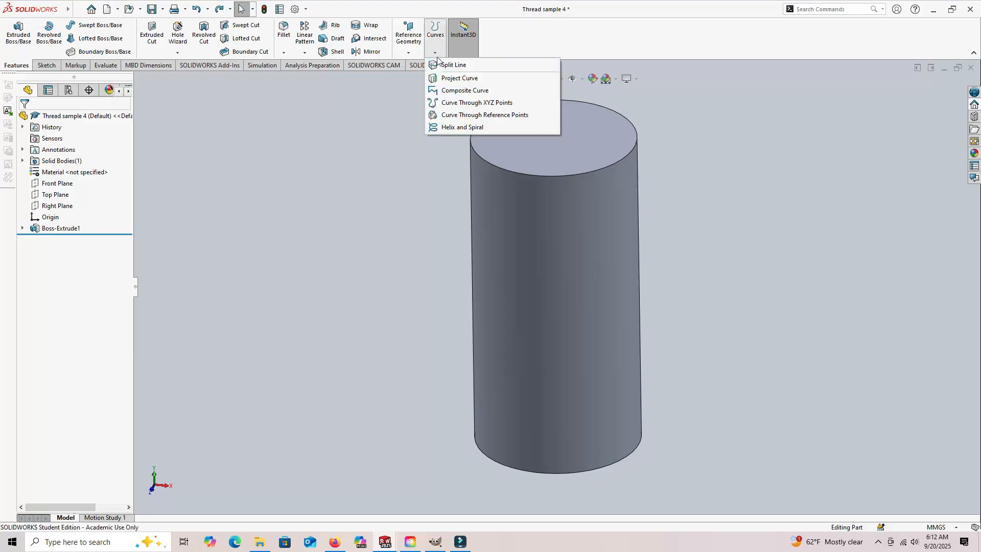
click(452, 127)
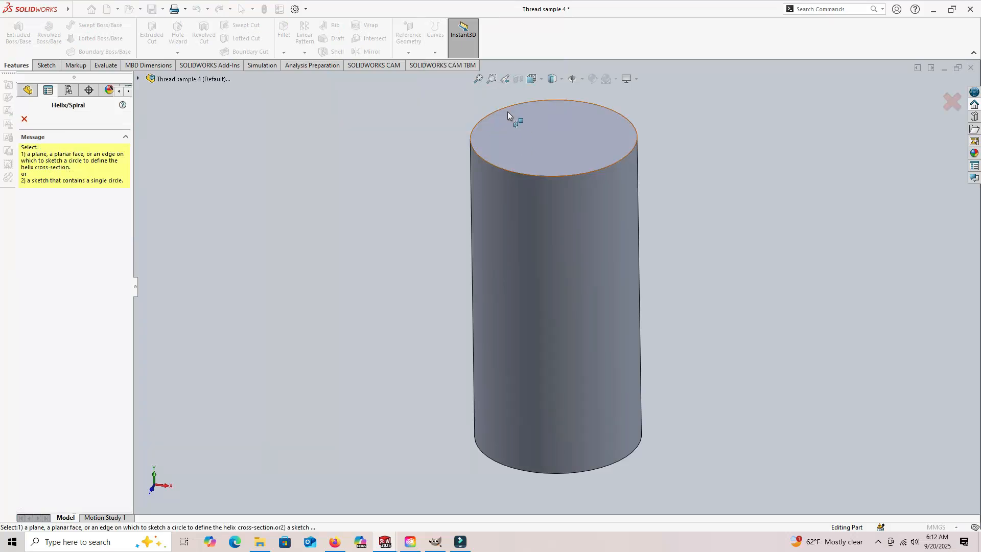
click(526, 136)
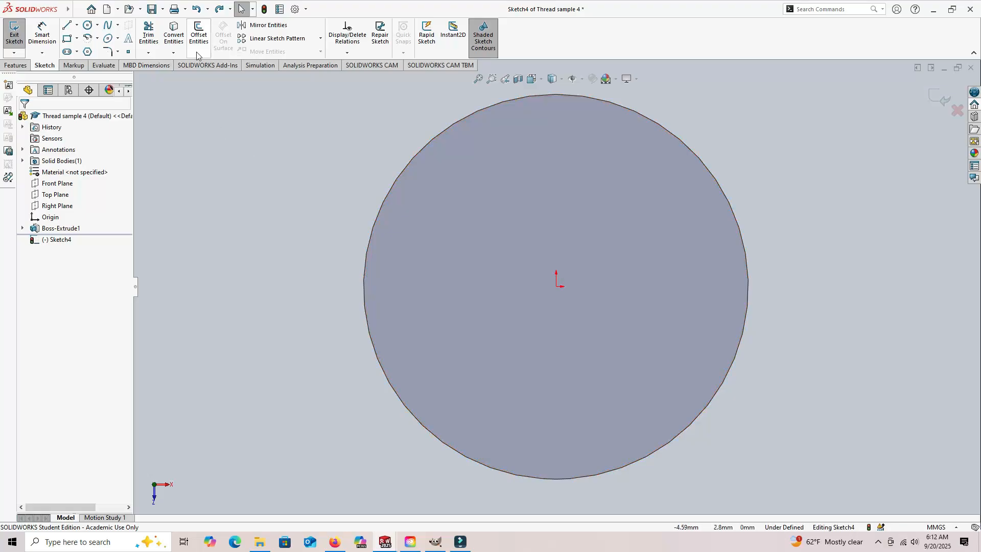
click(174, 32)
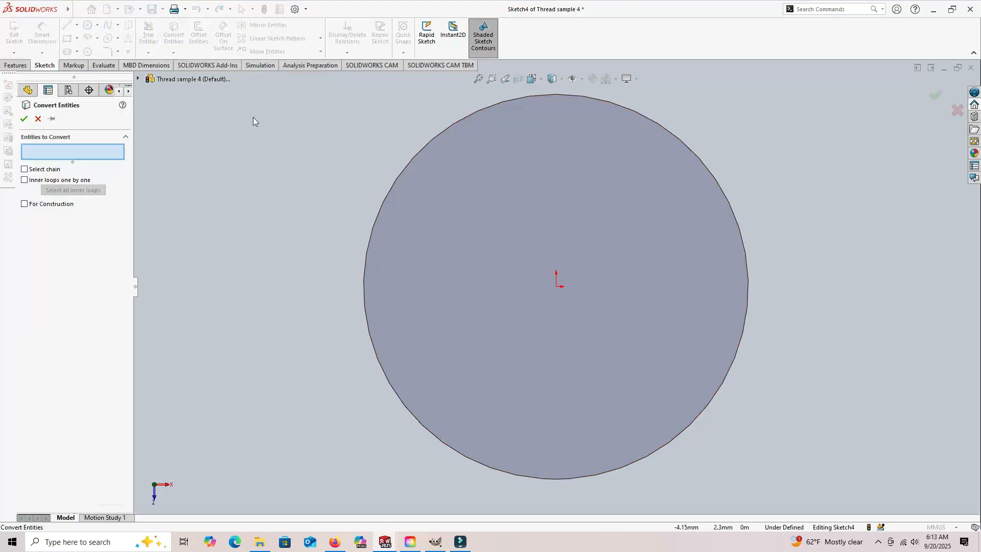
click(498, 204)
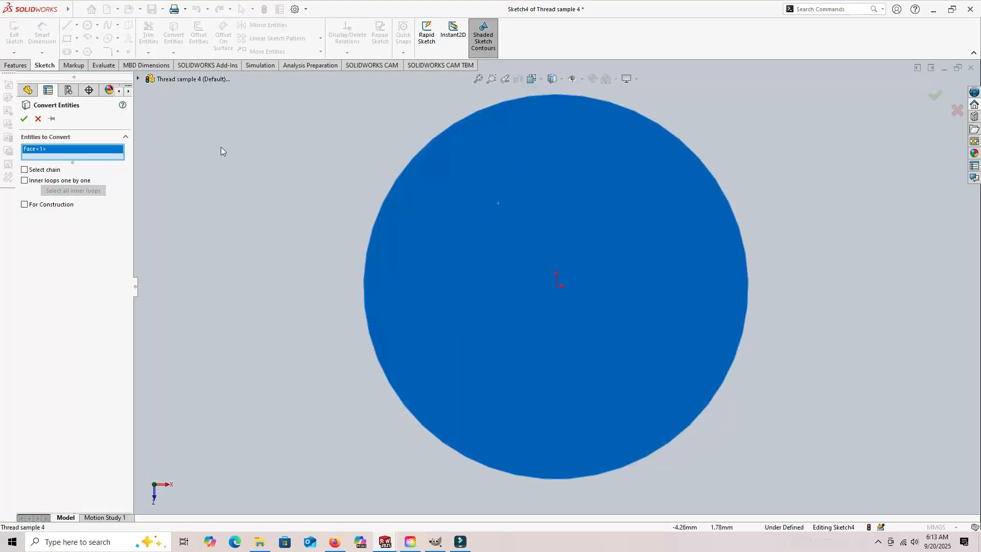
click(24, 119)
mouse_move(232, 254)
middle_down()
mouse_move(247, 265)
mouse_move(259, 200)
middle_up()
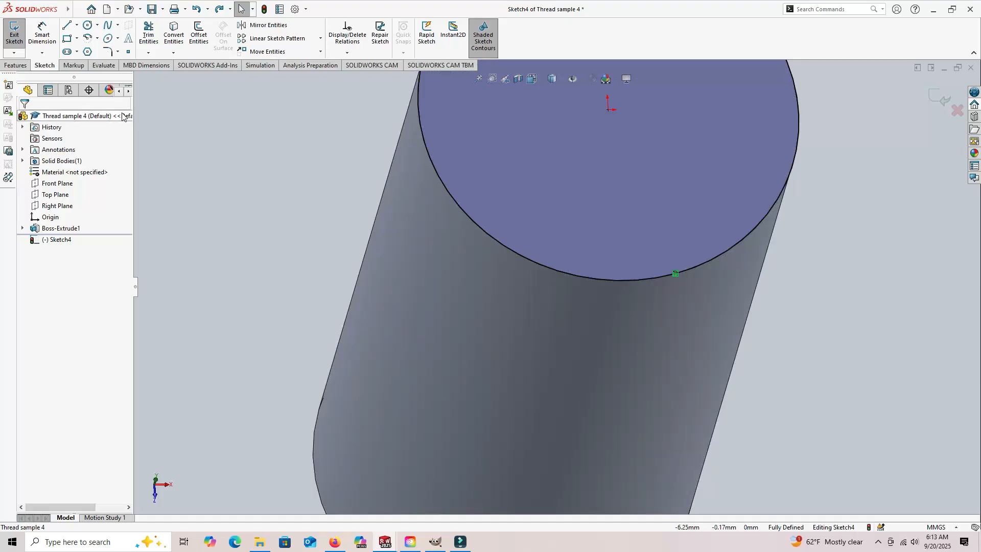
- Create a clockwise helix from the converted circle down the cylinder with a constant pitch of 1 mm
click(16, 65)
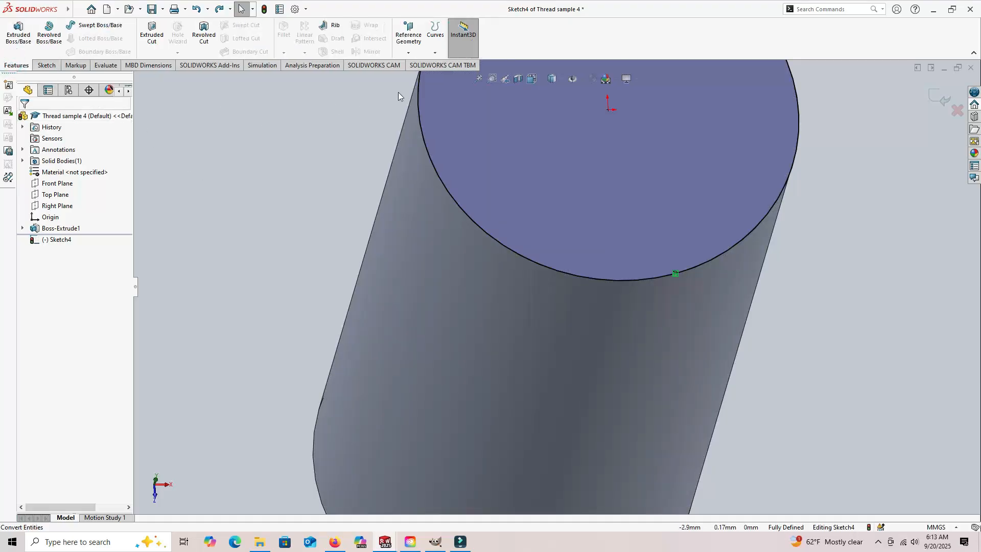
click(435, 32)
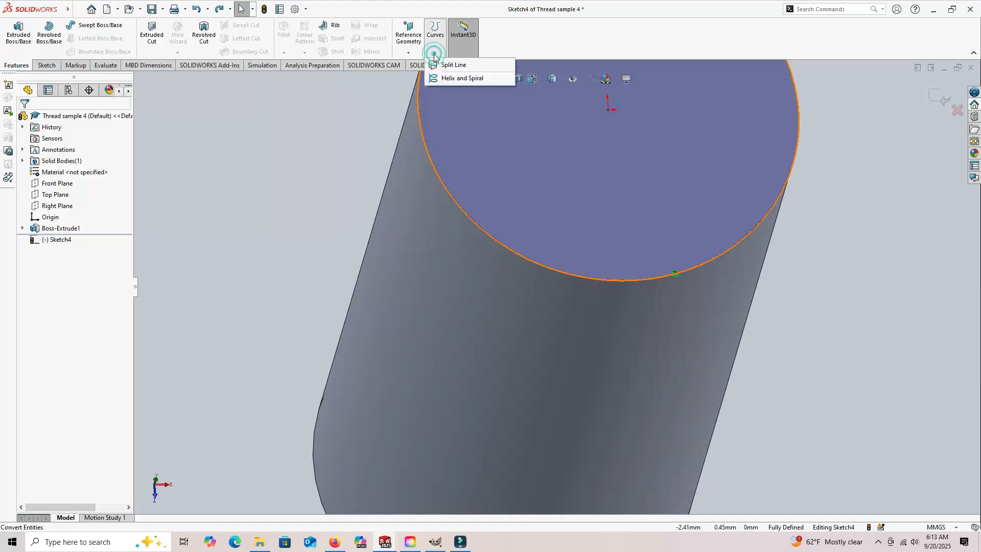
click(454, 79)
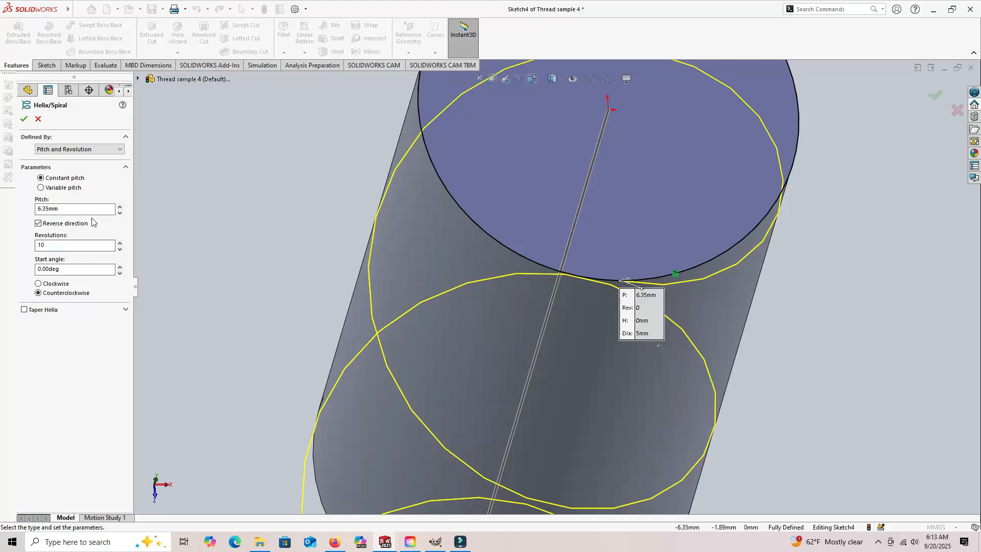
double_click(69, 208)
text(1)
key(Return)
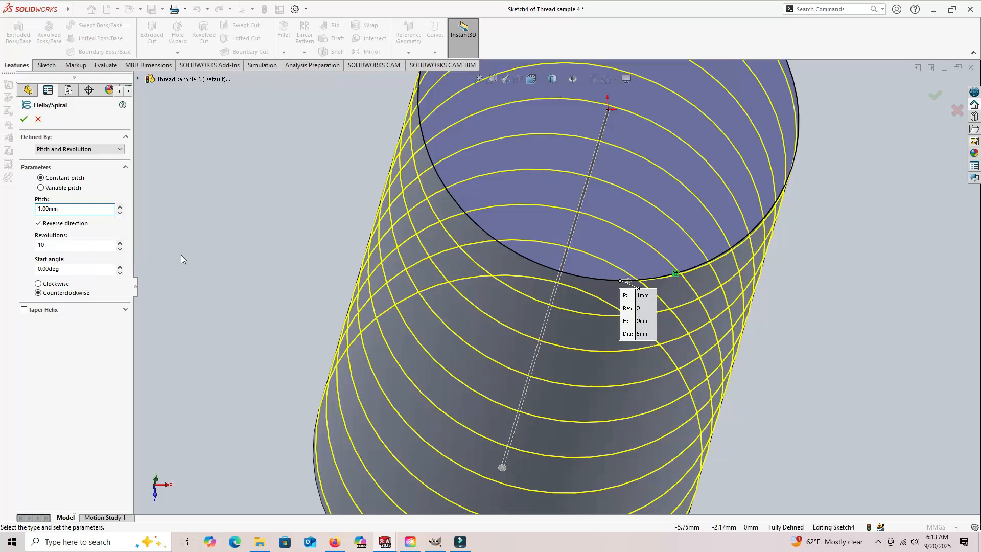
key(f)
middle_drag(272, 278, 249, 228)
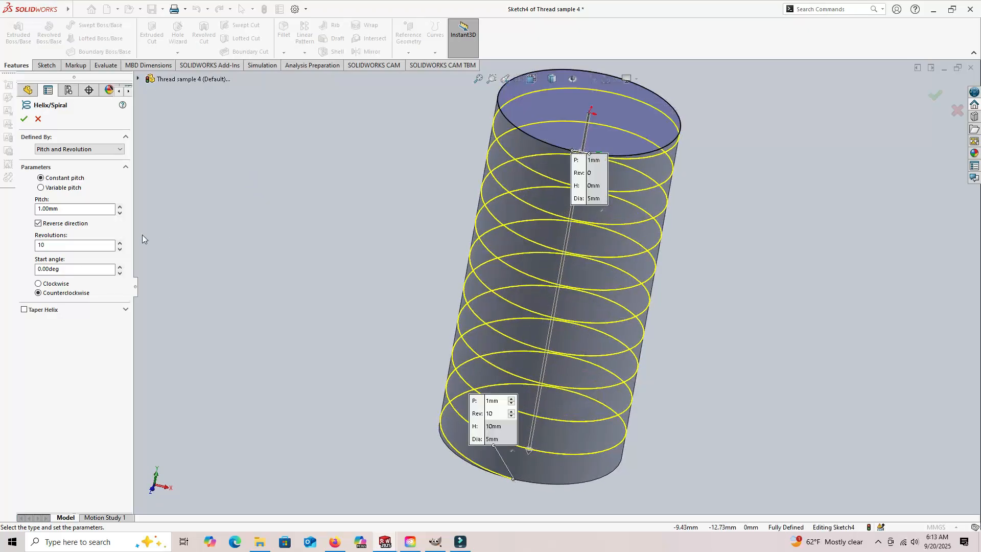
click(39, 283)
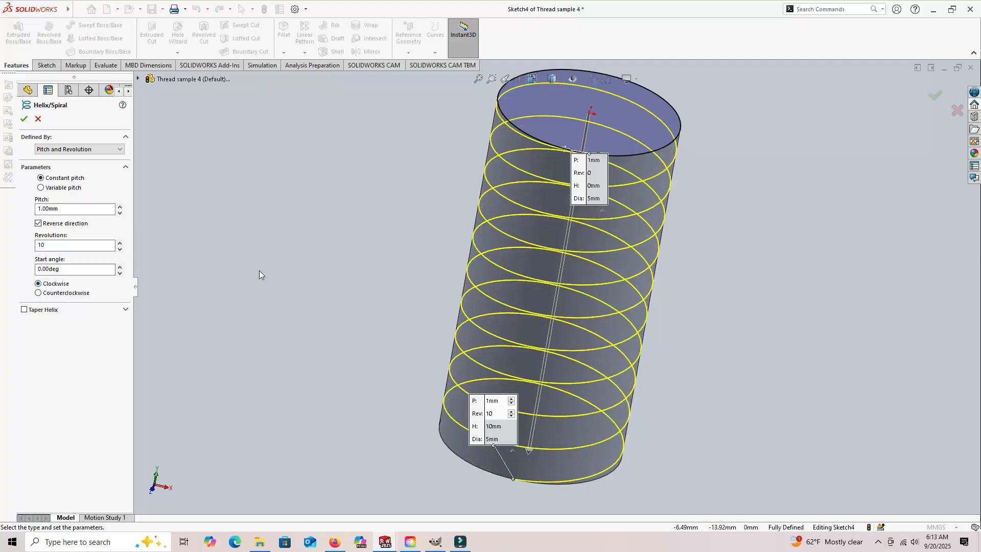
middle_drag(301, 258, 310, 231)
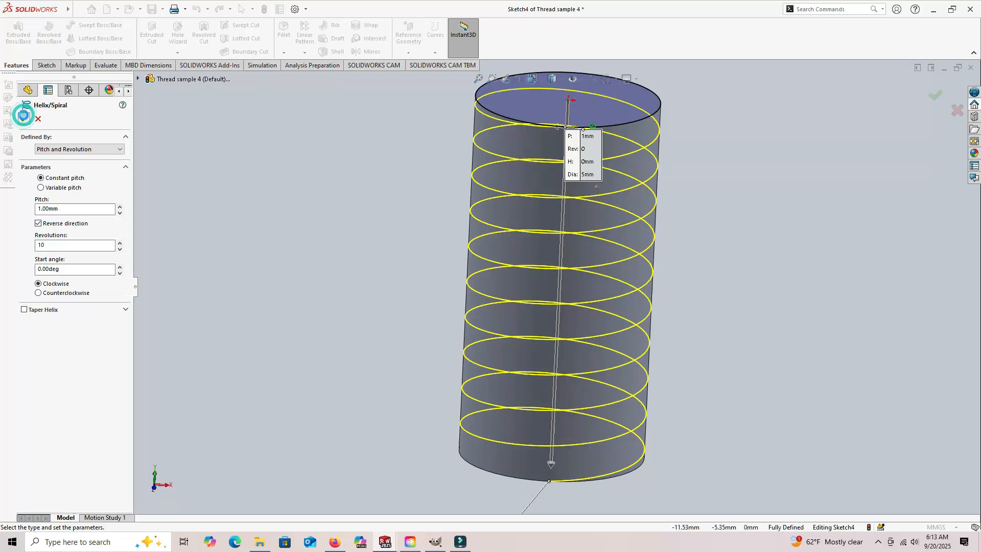
click(23, 119)
- Open a new sketch on the Right Plane for the thread profile
middle_drag(324, 230, 246, 199)
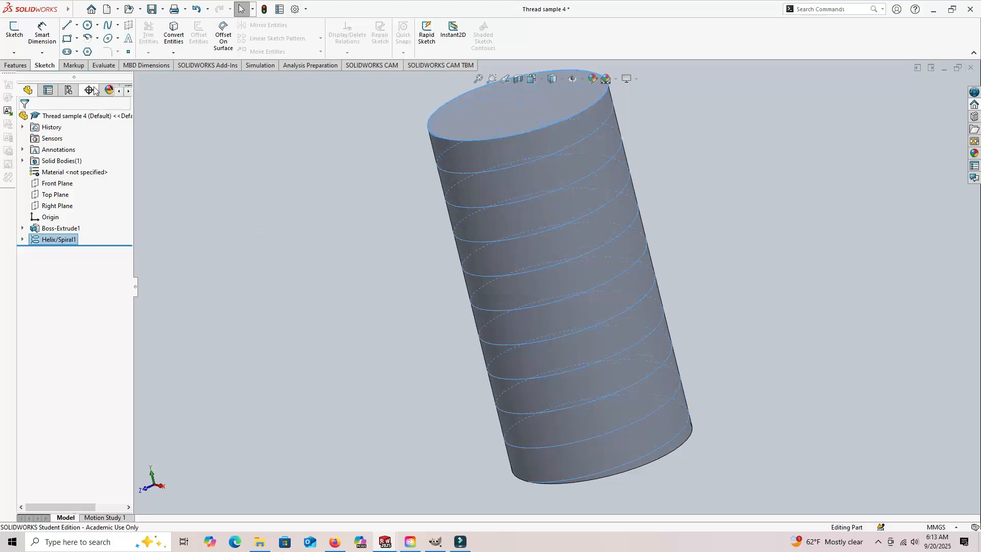
click(13, 31)
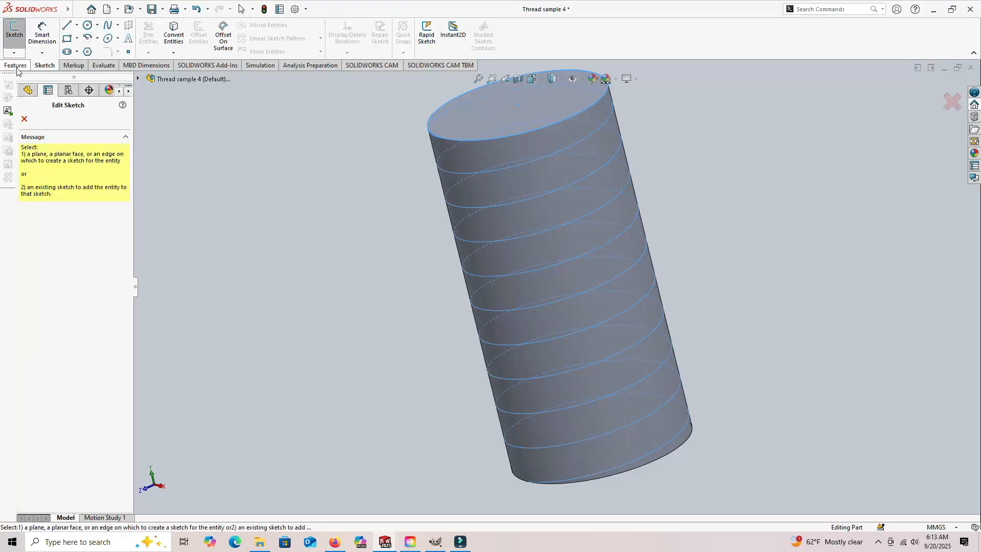
click(28, 91)
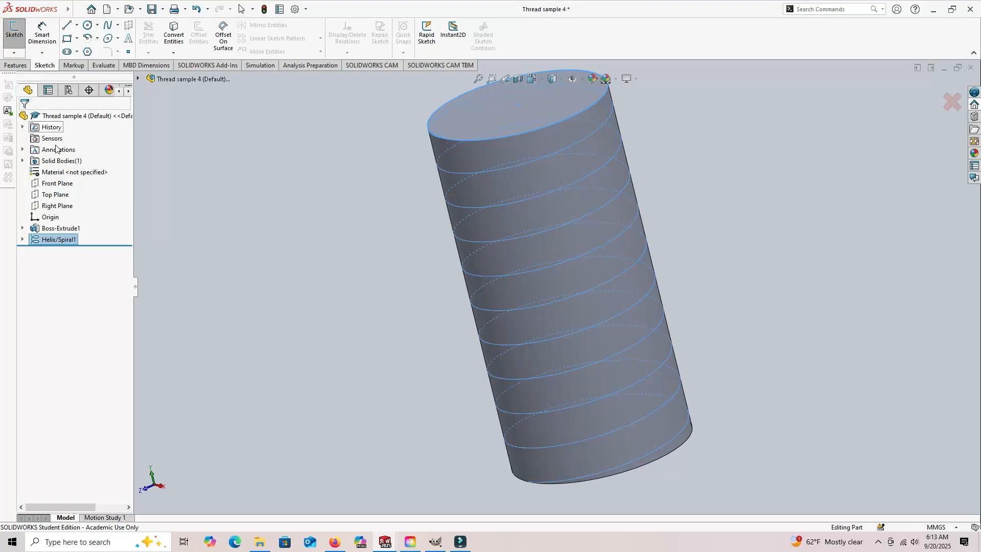
click(57, 209)
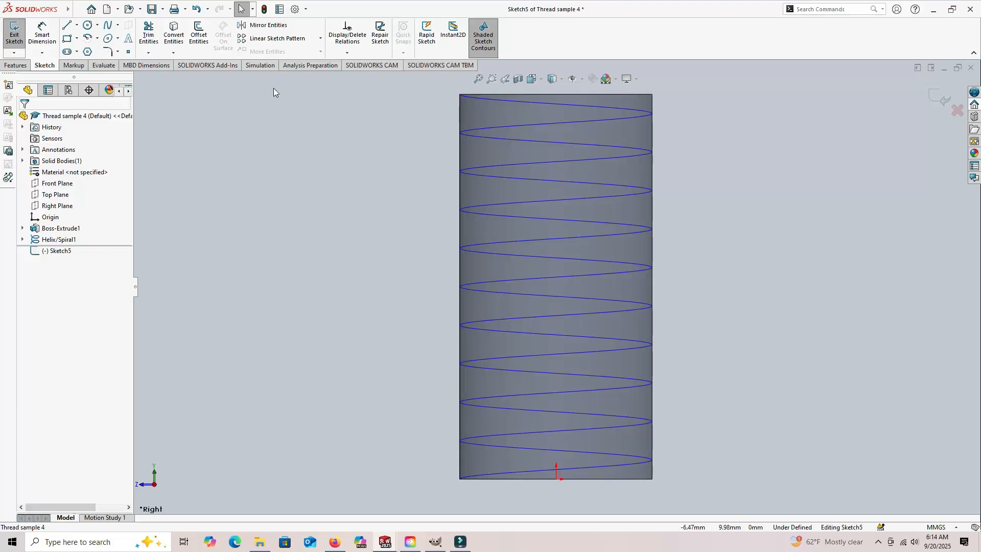
- Sketch a closed trapezoid outside the cylinder from its top corner, with about 0.5 mm slanted sides, a 0.05 mm vertical tip and a 0.52 mm base
click(69, 27)
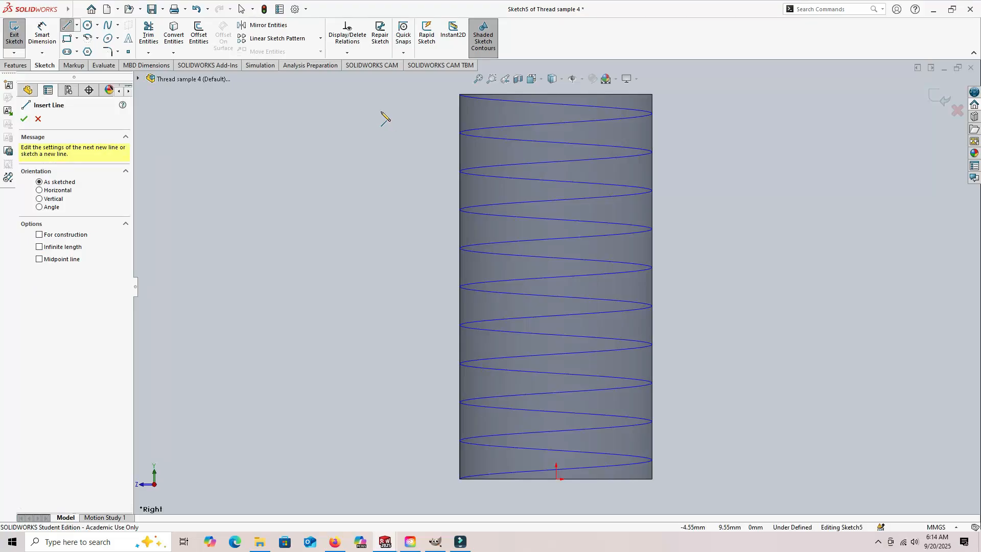
scroll(445, 107, down, 5)
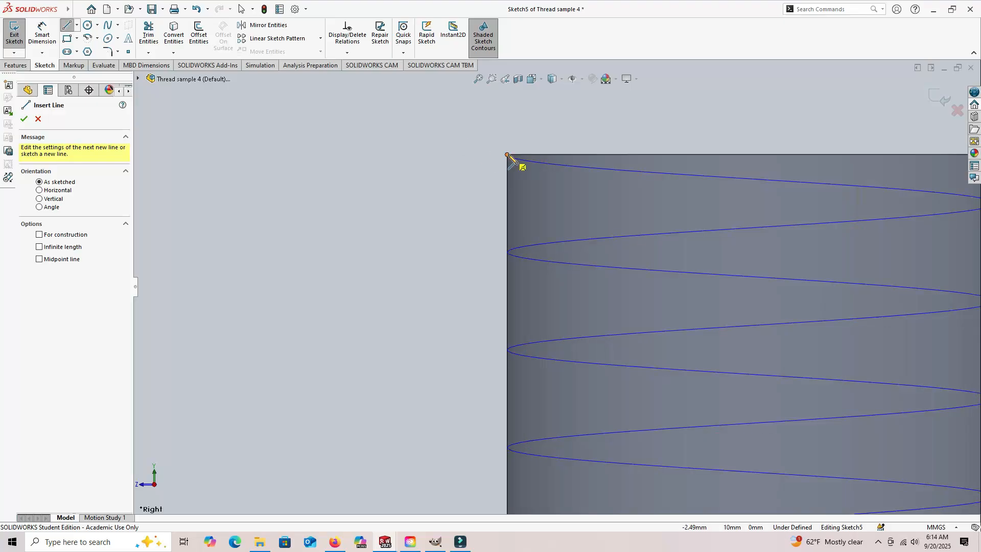
scroll(508, 155, down, 5)
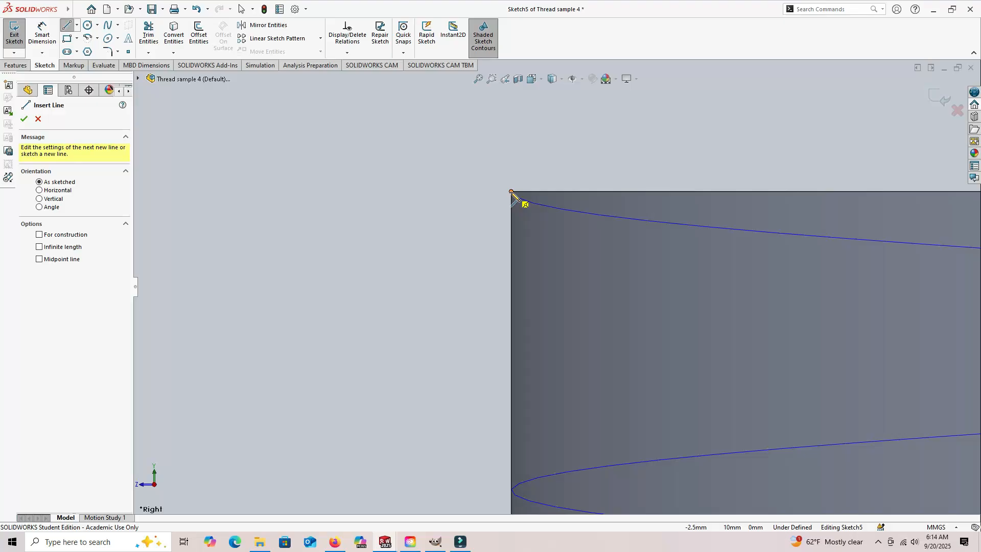
click(511, 192)
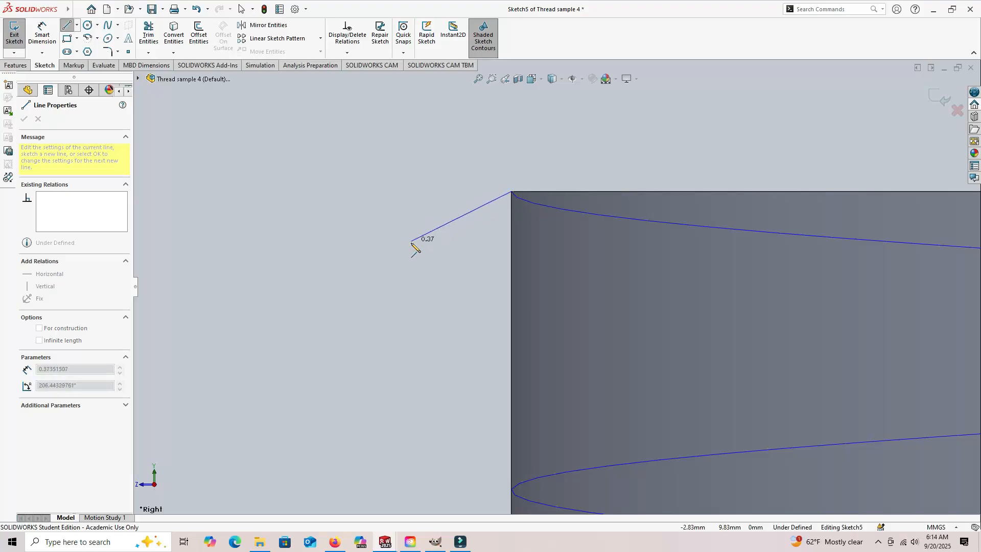
click(383, 265)
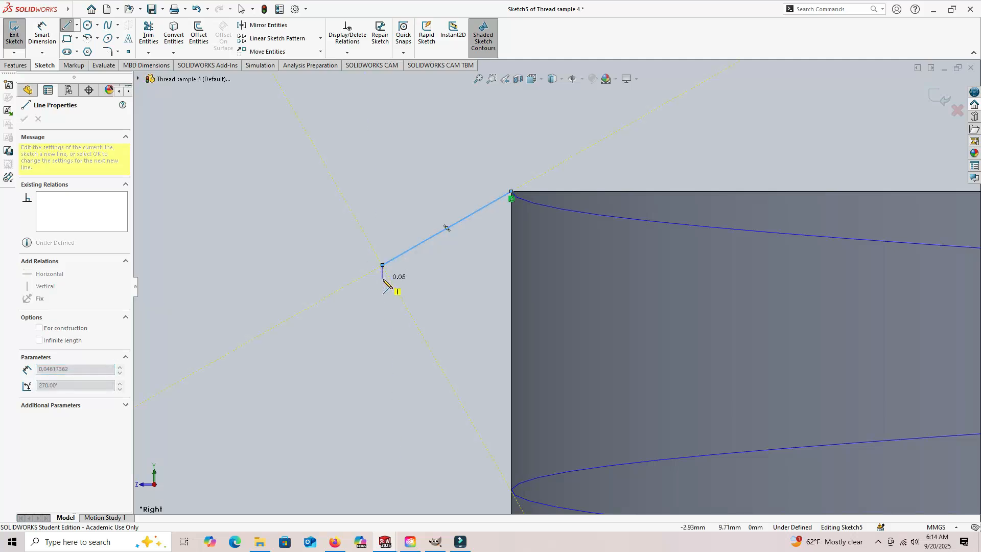
click(383, 278)
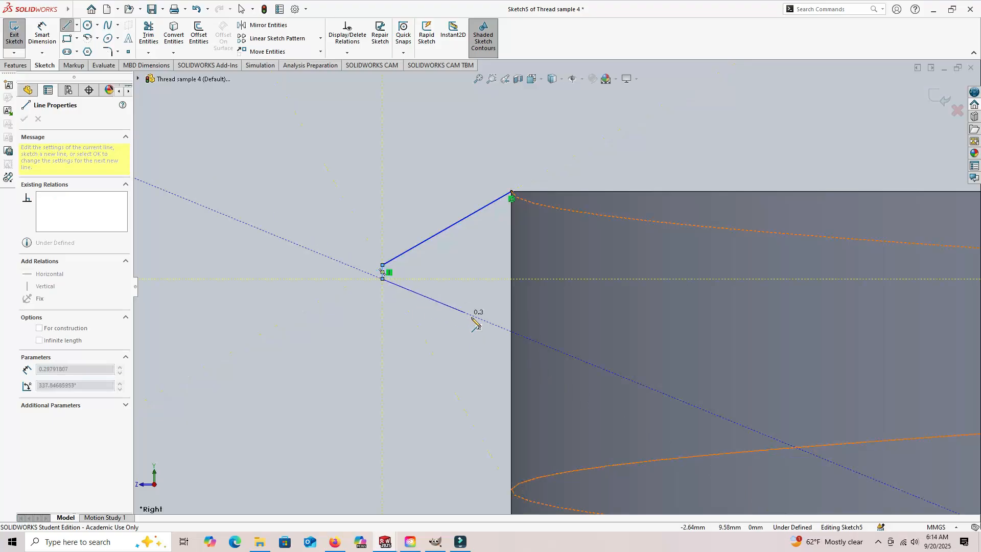
click(512, 347)
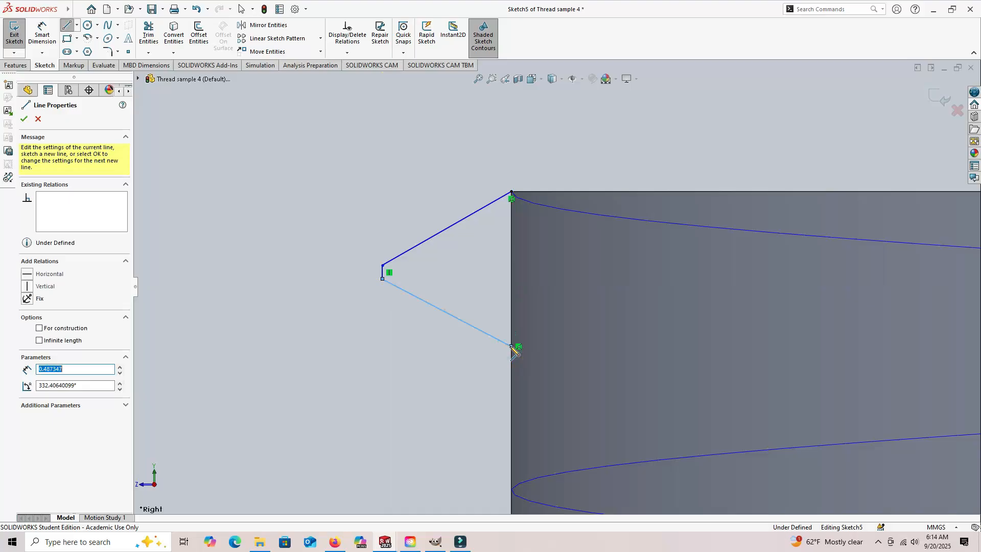
click(512, 192)
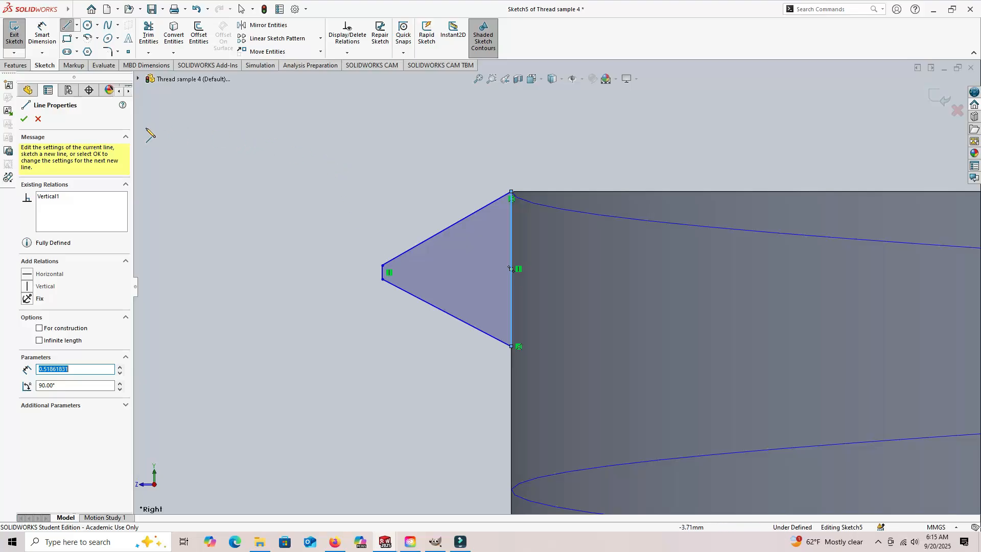
click(35, 119)
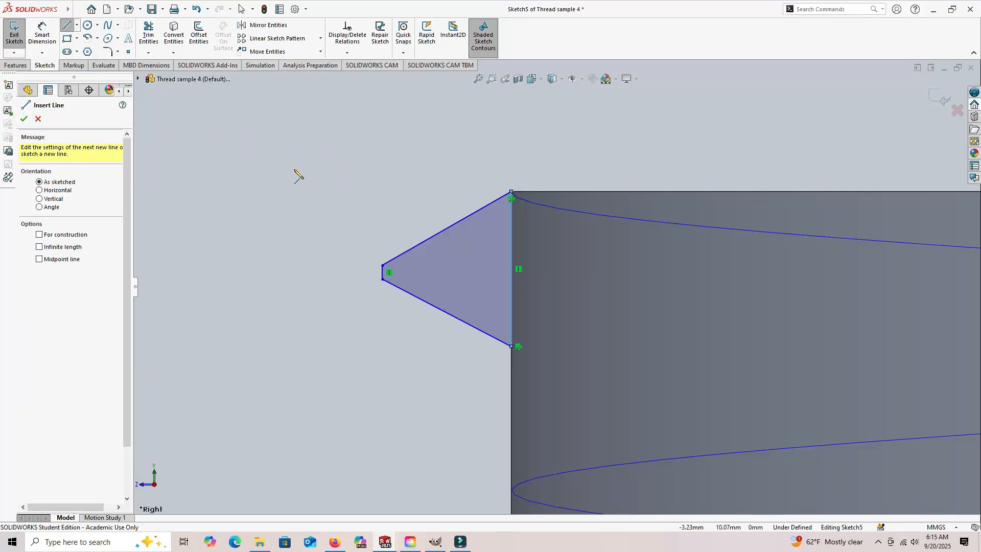
click(24, 119)
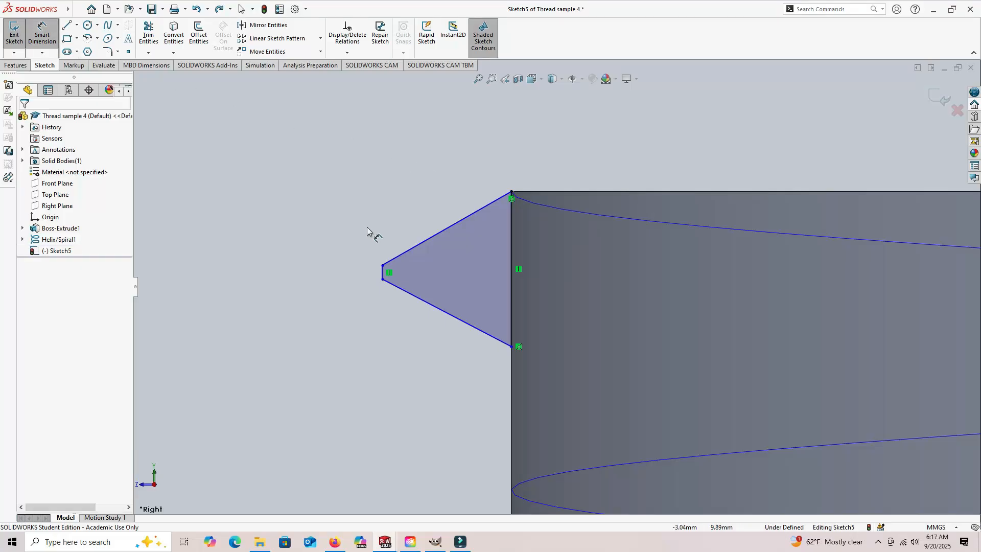
- Dimension the angle between the trapezoid's slanted sides as 60° and its short outer vertical edge as 0.125 mm
click(417, 249)
click(427, 302)
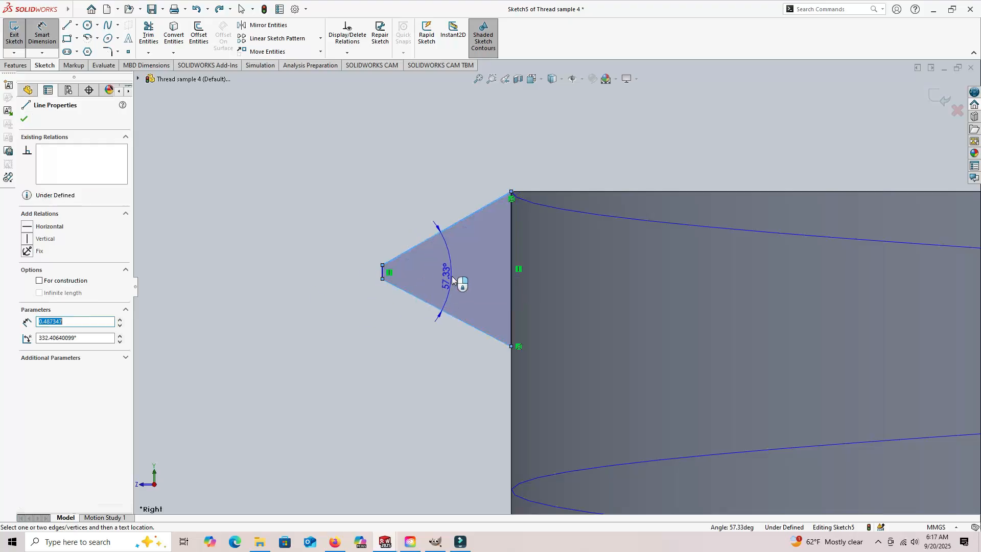
click(453, 276)
text(60)
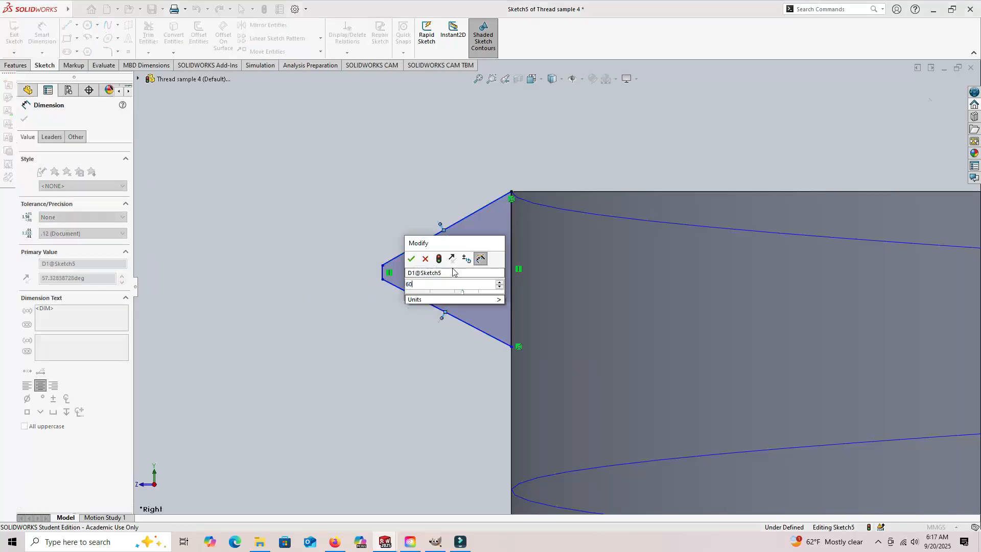
key(Return)
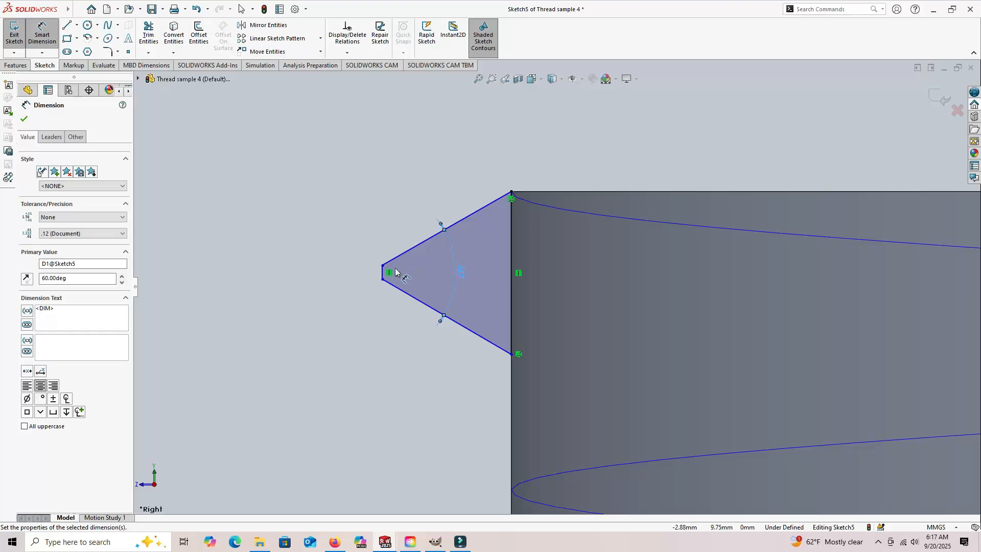
click(382, 276)
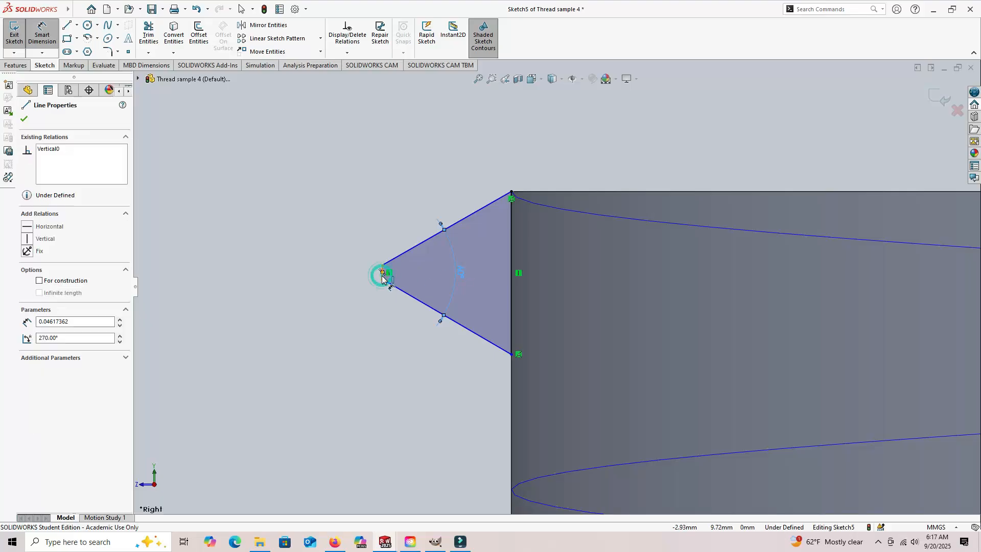
click(356, 245)
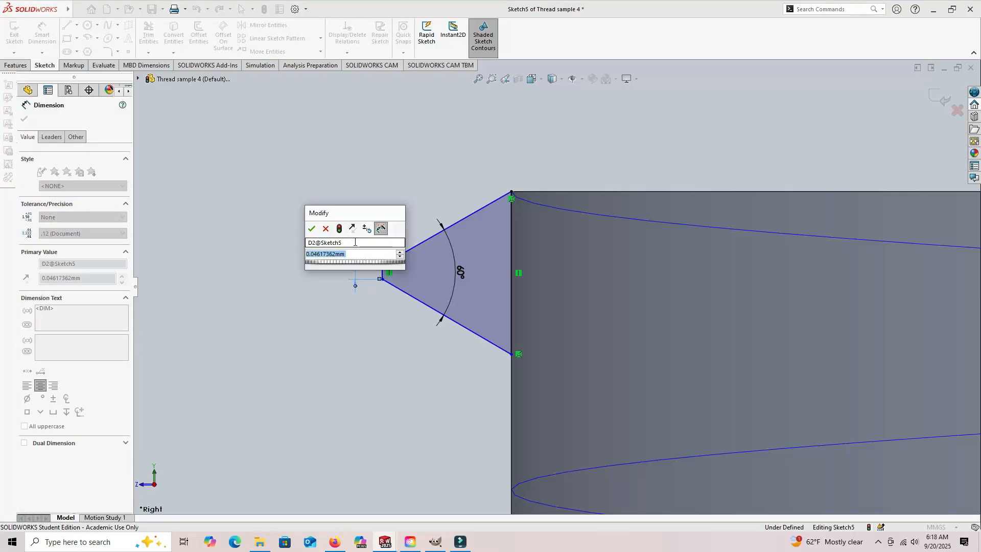
text(0.125)
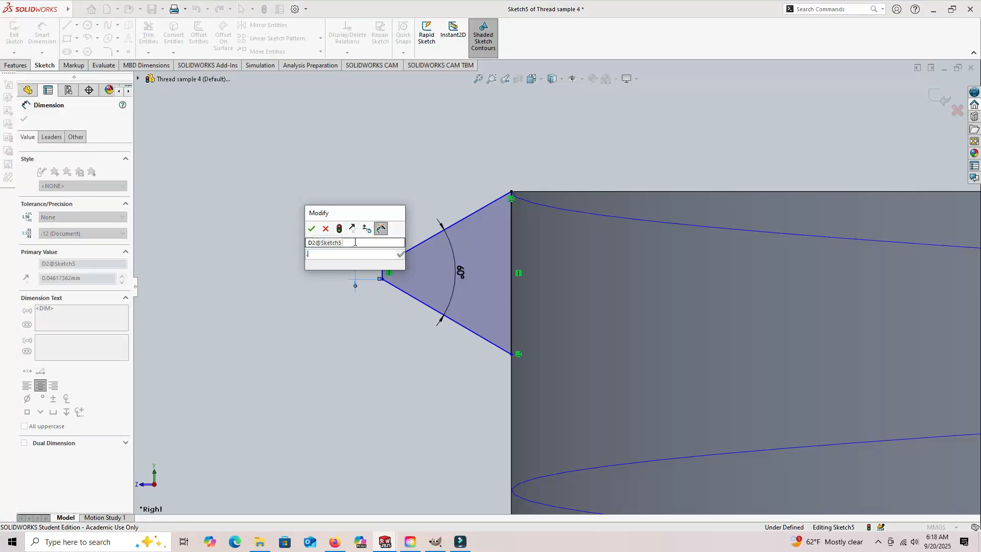
key(Return)
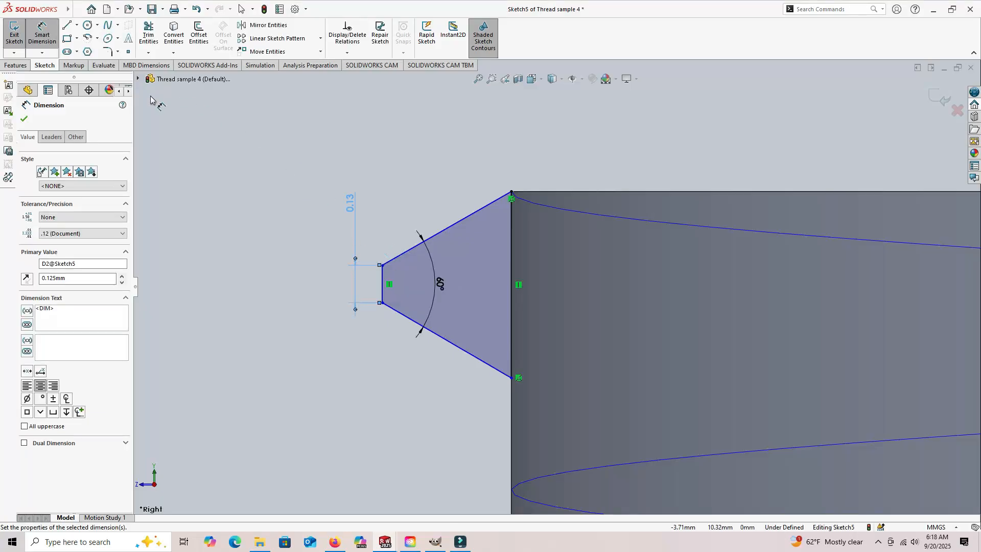
- Draw a horizontal construction centerline joining the midpoints of the trapezoid's short outer edge and its base on the cylinder
click(77, 25)
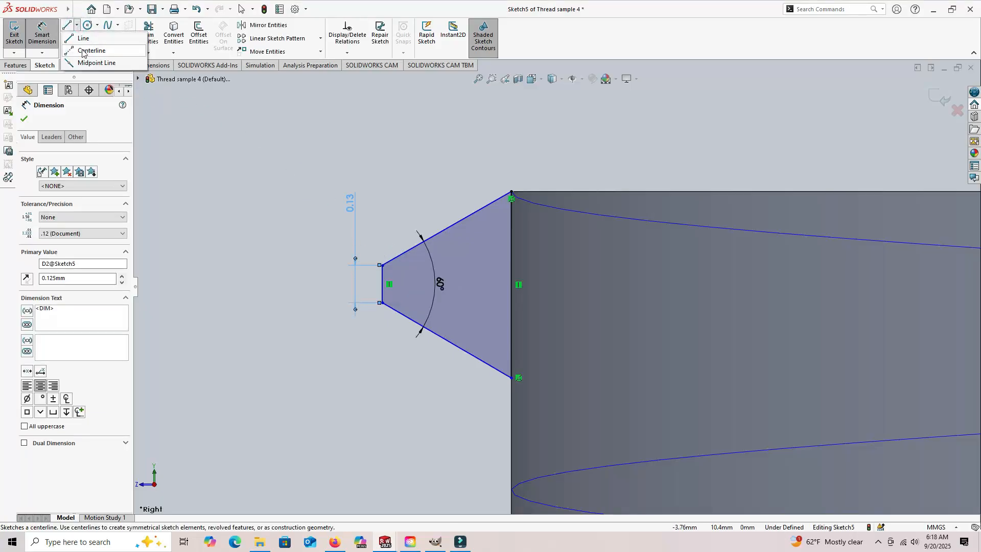
click(90, 51)
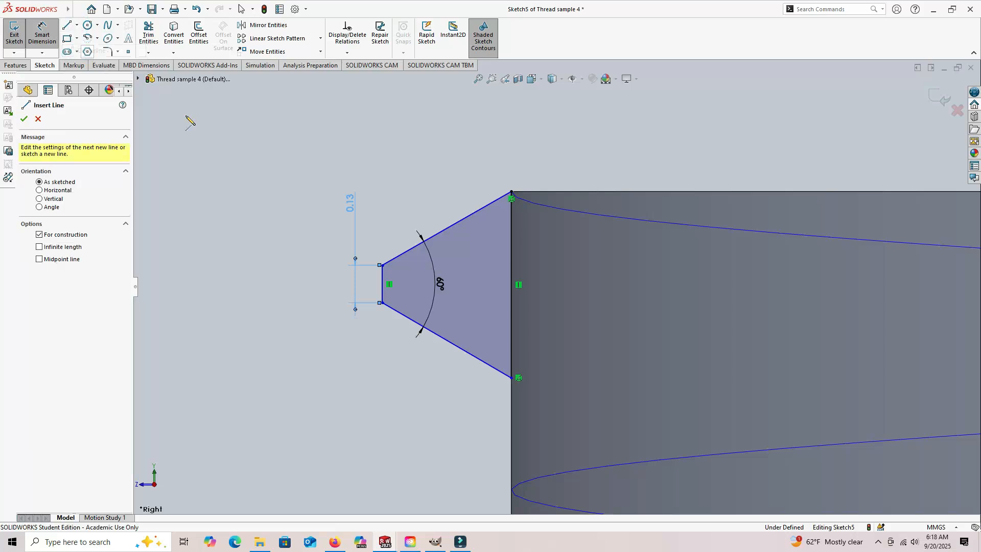
click(382, 285)
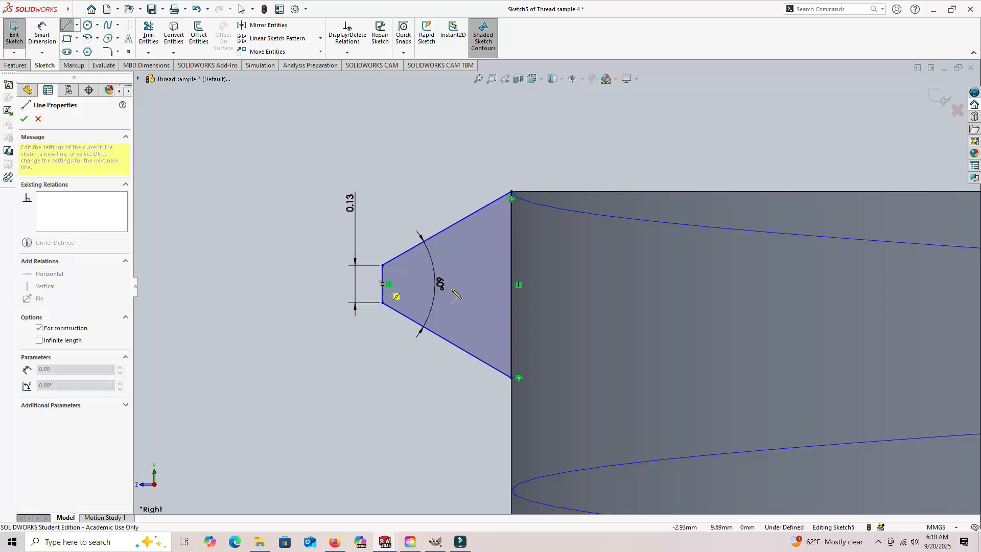
click(511, 284)
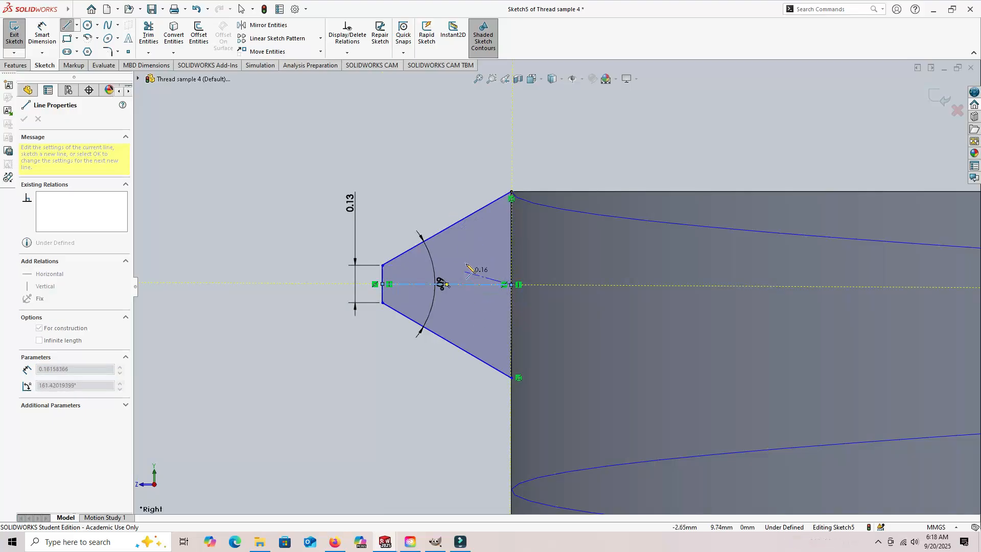
key(Escape)
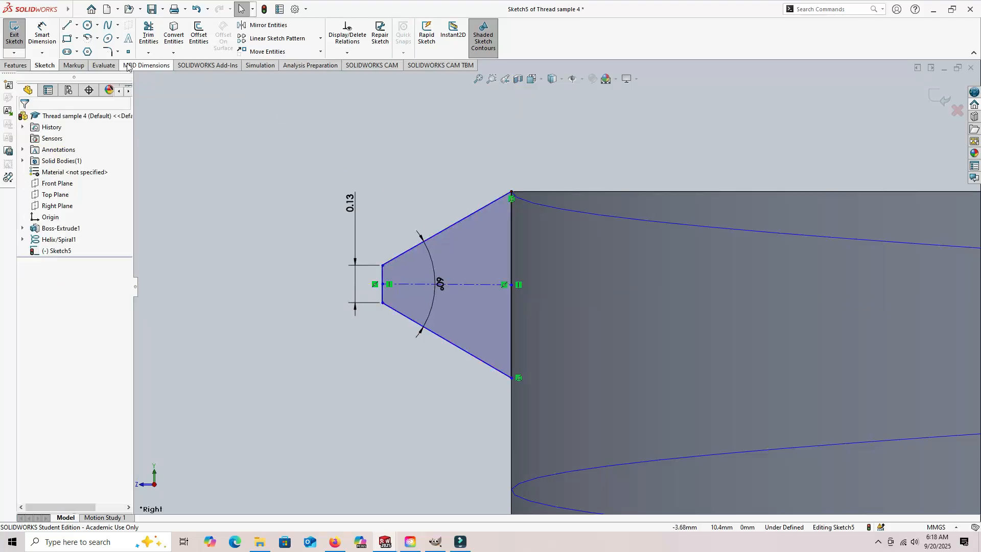
- Dimension the angle between the centerline and the trapezoid's upper slanted side as 30°
click(43, 28)
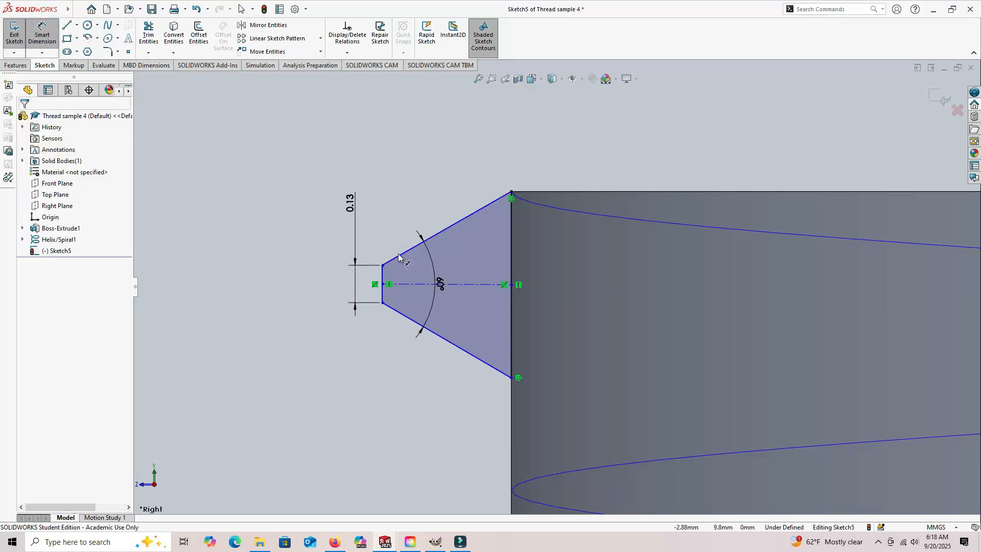
click(412, 285)
click(434, 237)
click(496, 247)
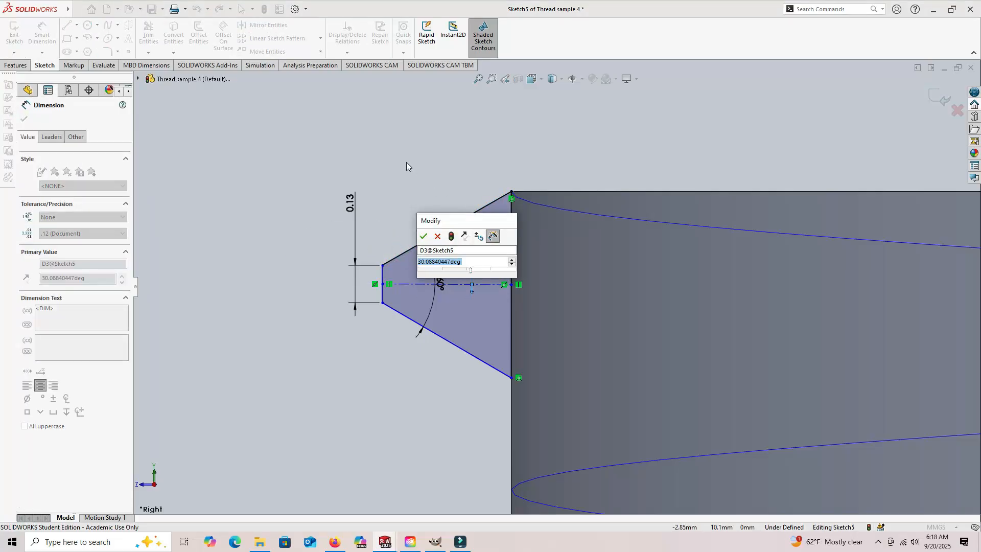
text(30)
key(Return)
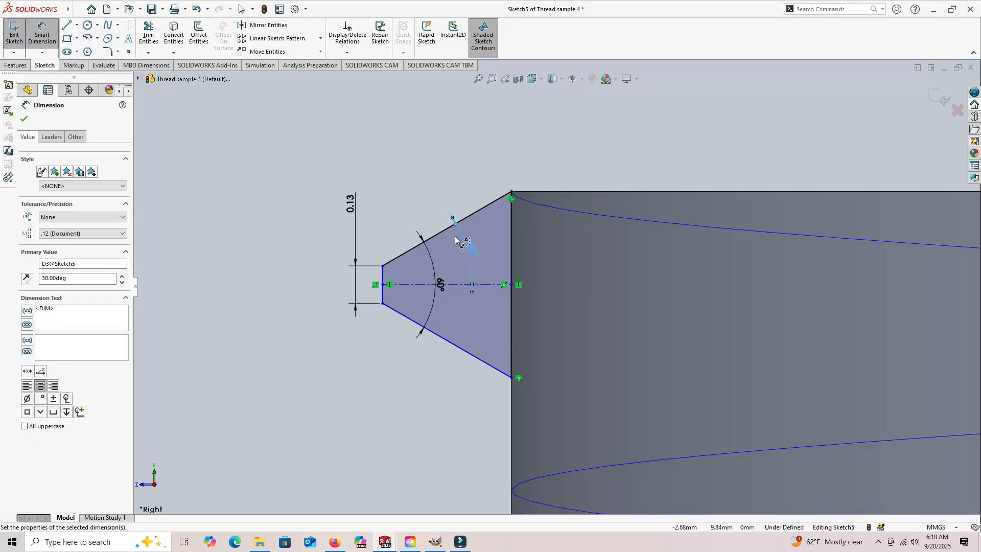
- Dimension the horizontal distance between the trapezoid's two vertical edges at its drawn length and exit the sketch
click(512, 240)
click(384, 279)
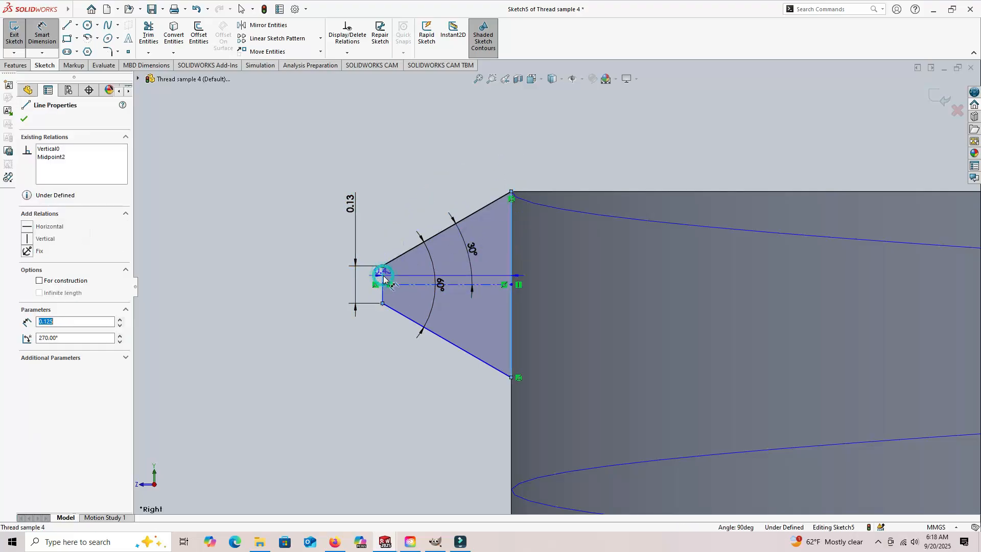
click(451, 141)
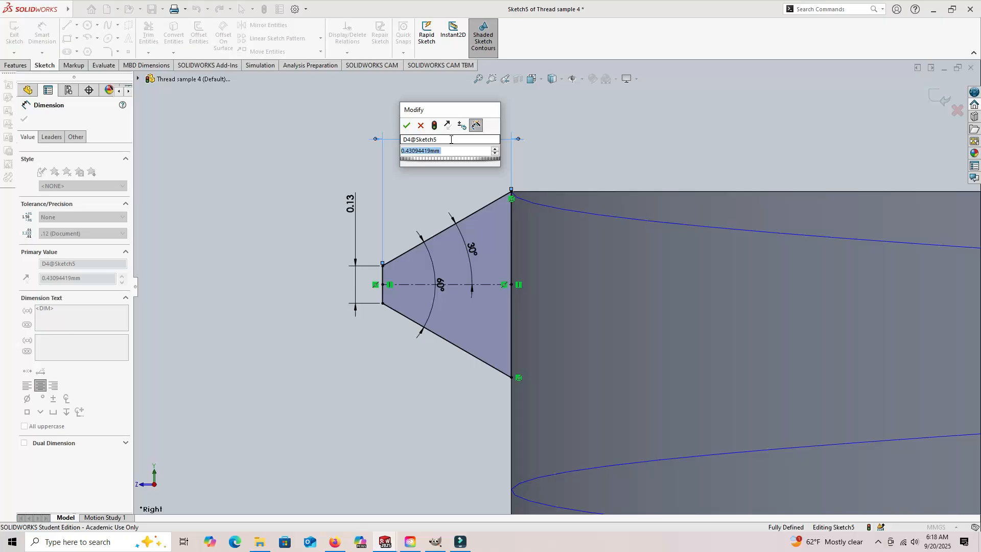
key(Return)
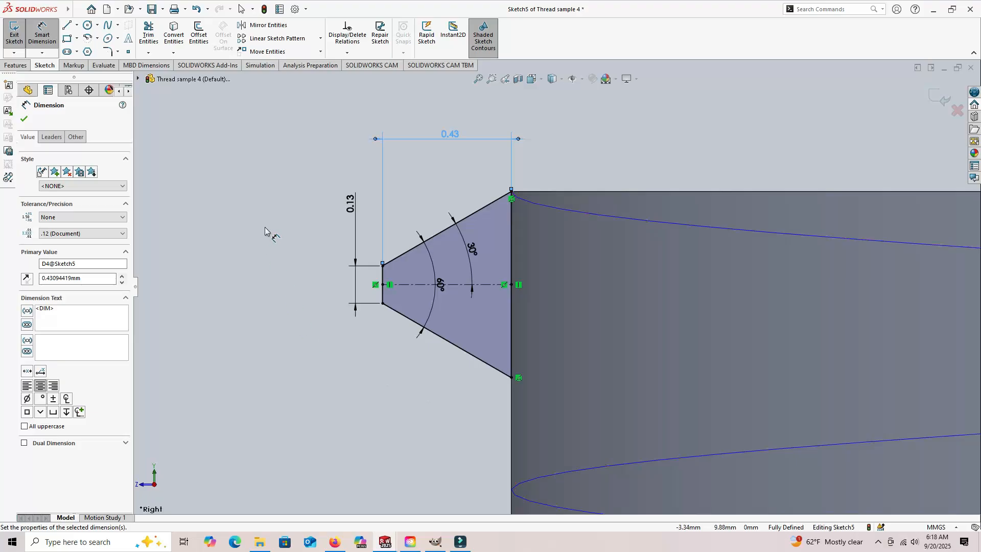
click(279, 191)
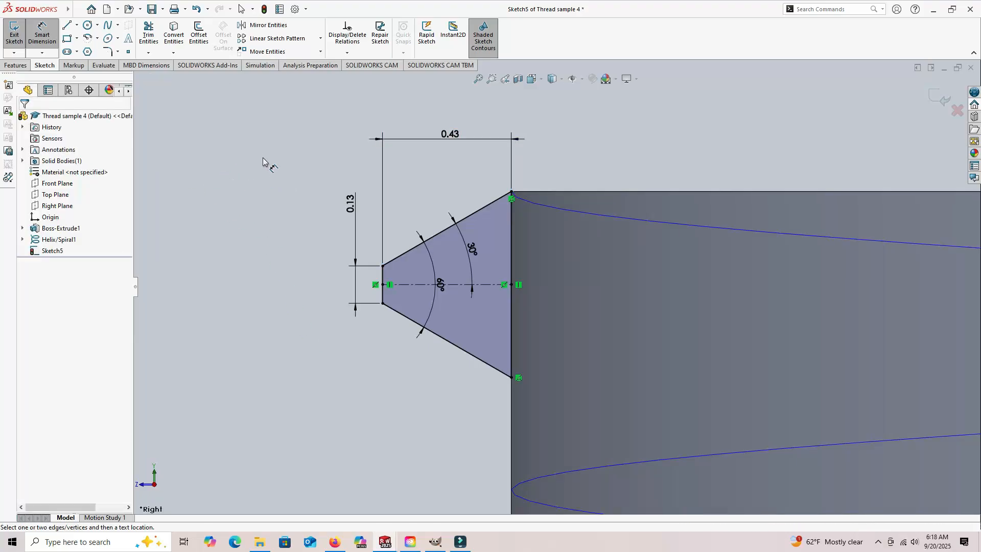
click(15, 32)
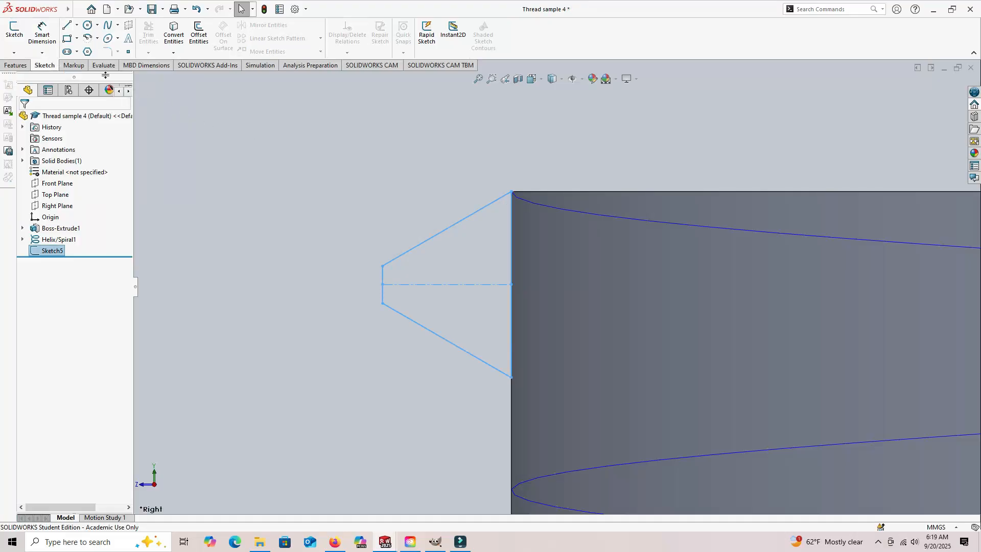
- Create a swept boss using the trapezoid sketch as the profile and the helix as the path
click(15, 66)
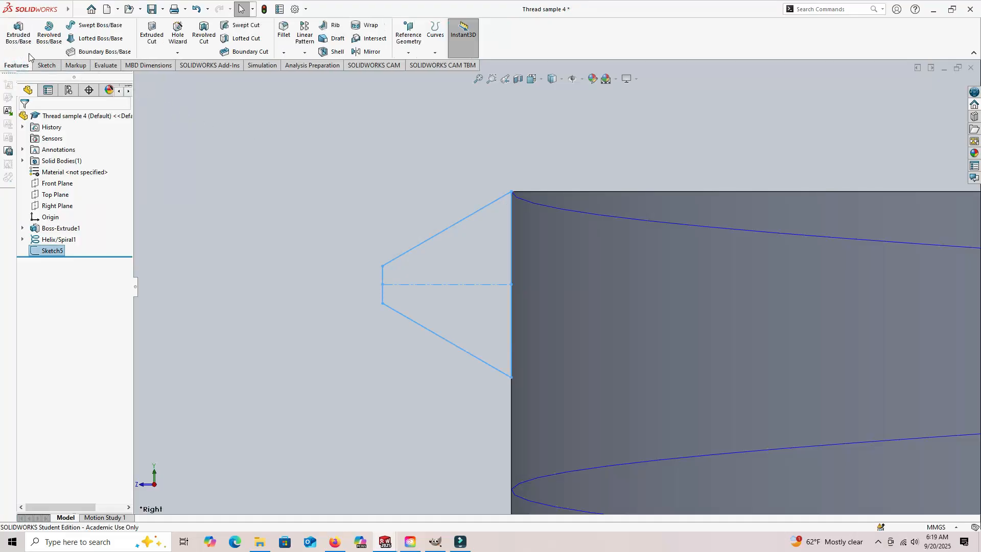
click(93, 23)
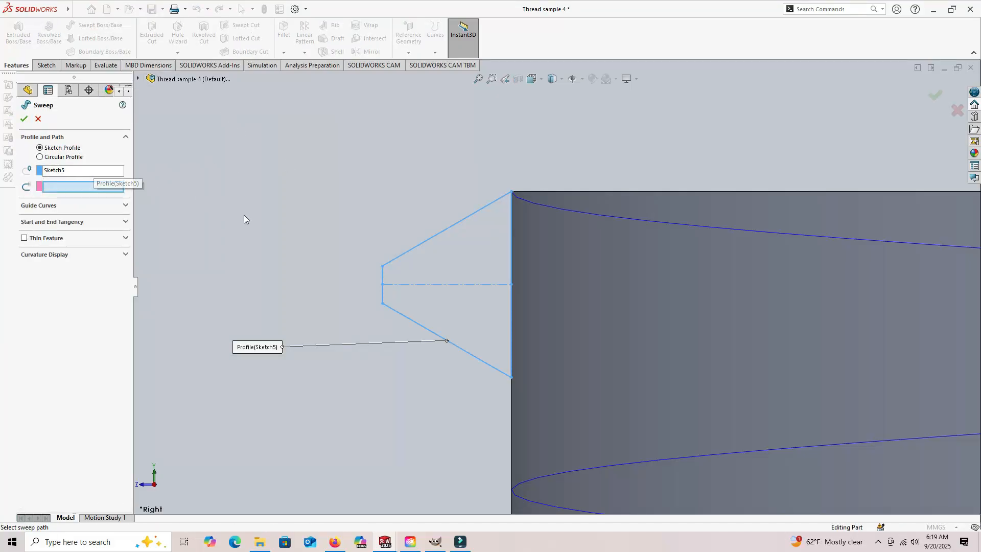
click(580, 212)
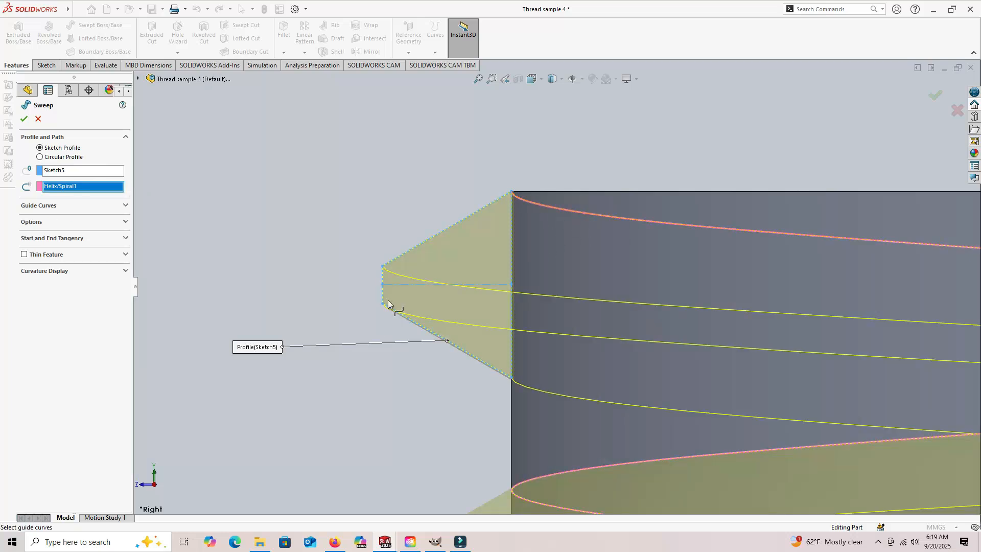
scroll(353, 344, up, 6)
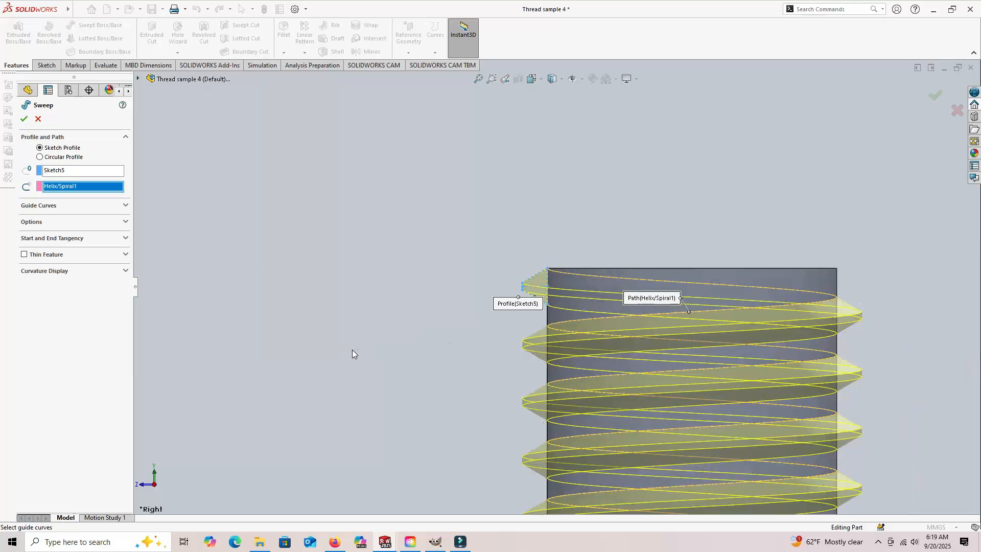
scroll(351, 350, up, 5)
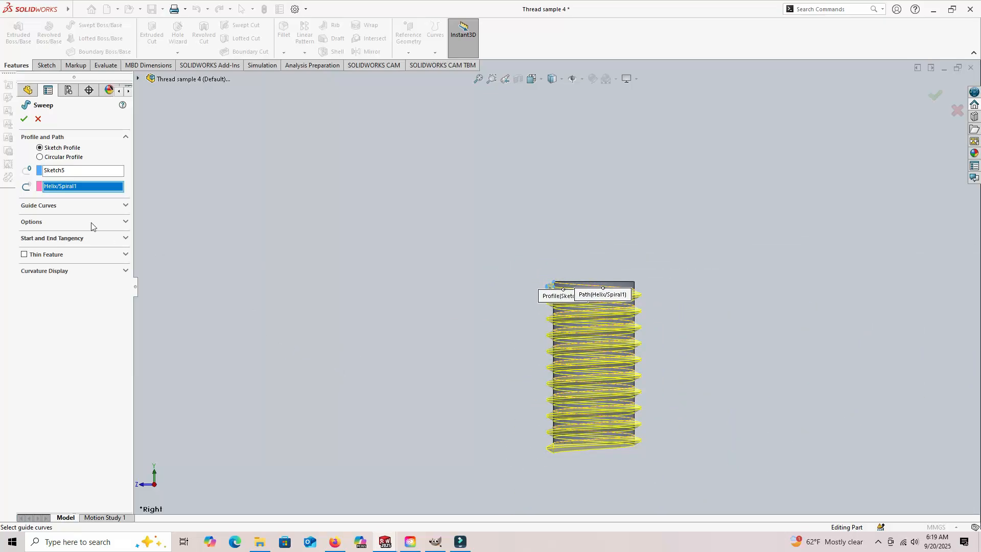
click(24, 118)
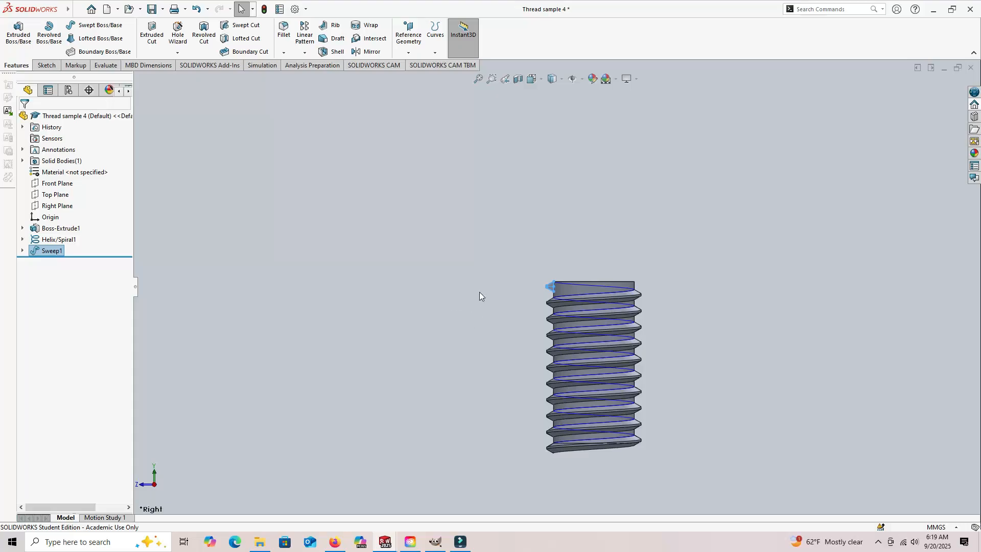
- Turn off the display of curves so the helix is hidden on the threaded cylinder
middle_drag(475, 297, 516, 369)
click(593, 153)
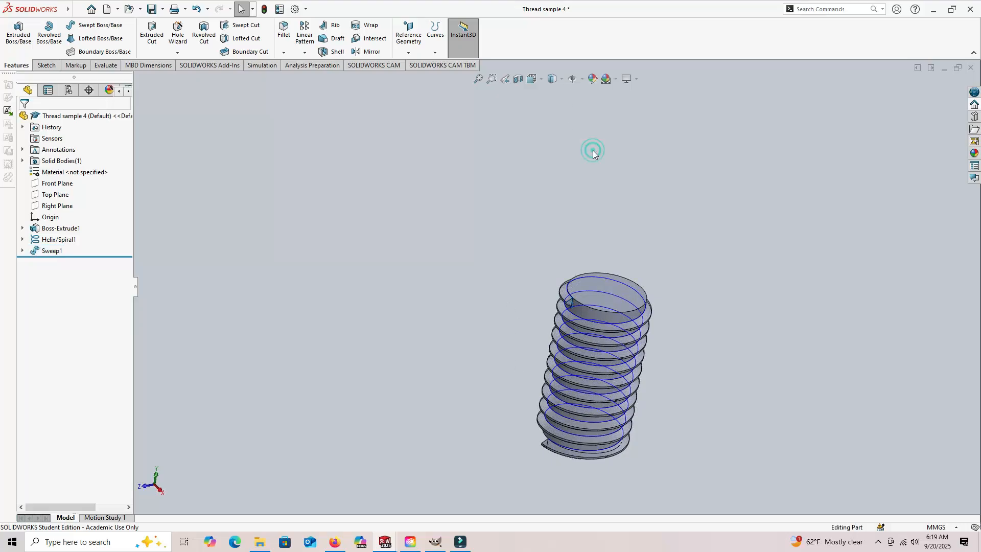
click(582, 79)
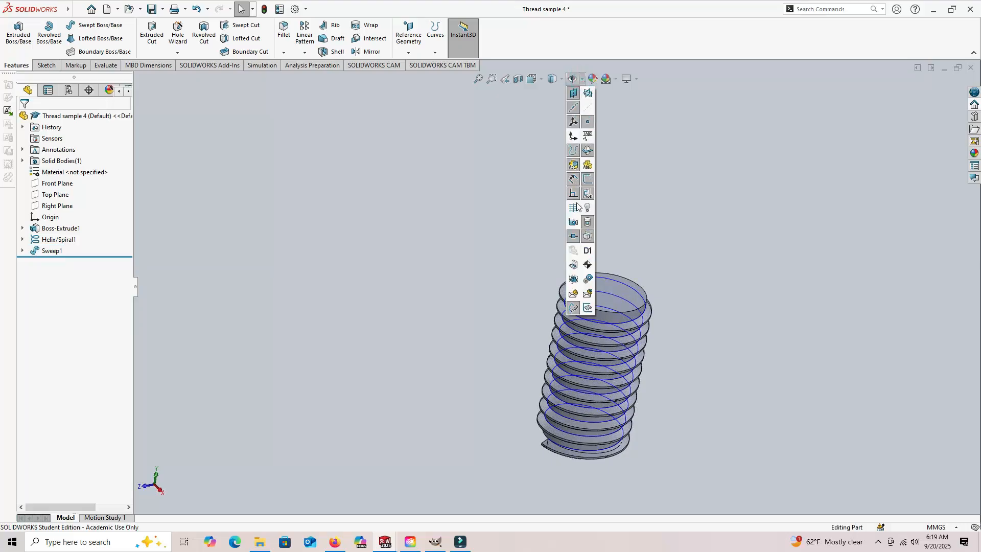
click(574, 151)
click(737, 284)
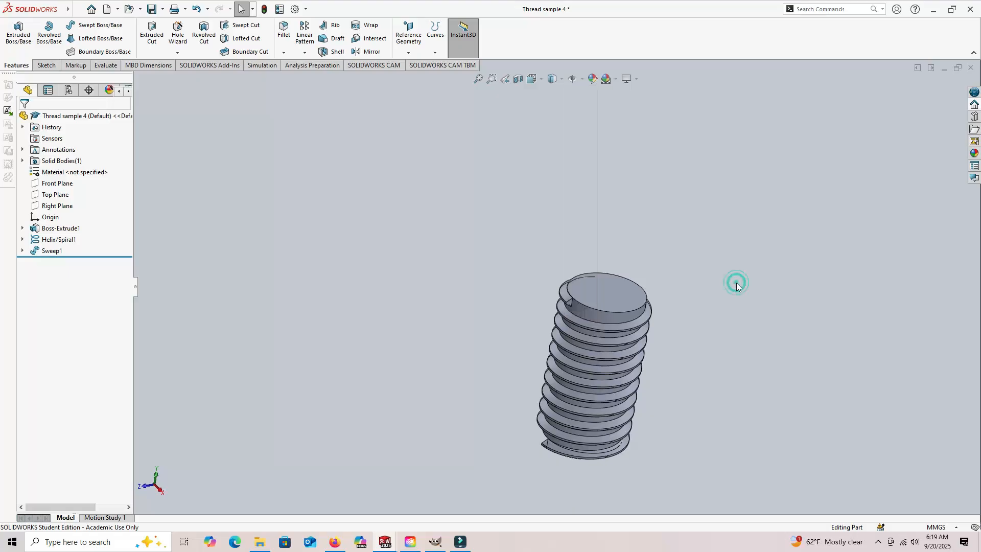
- Examine the swept thread at the cylinder's top and bottom ends and along its whole length from several angles
mouse_move(694, 277)
middle_down()
mouse_move(675, 252)
mouse_move(696, 284)
middle_up()
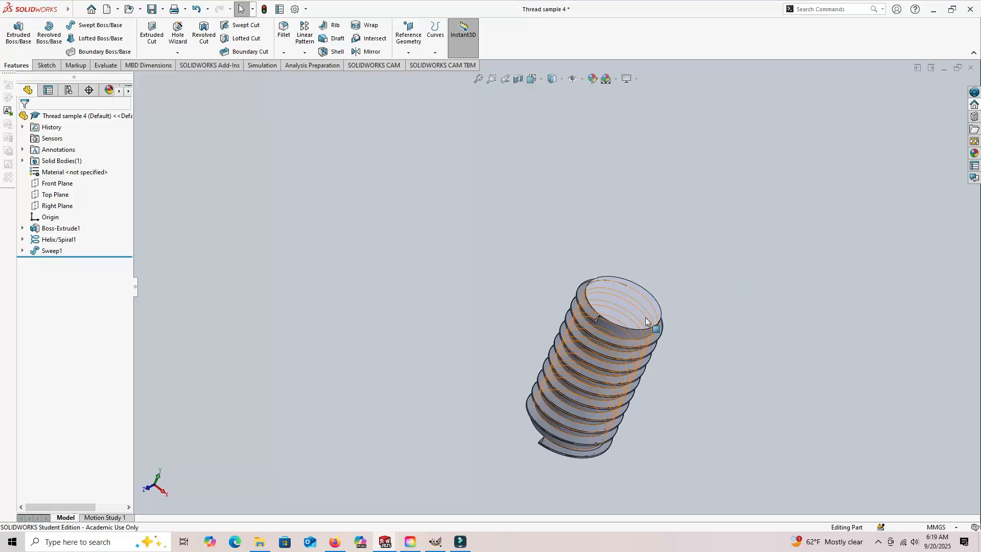
scroll(611, 330, down, 1)
scroll(704, 306, down, 3)
scroll(383, 295, down, 2)
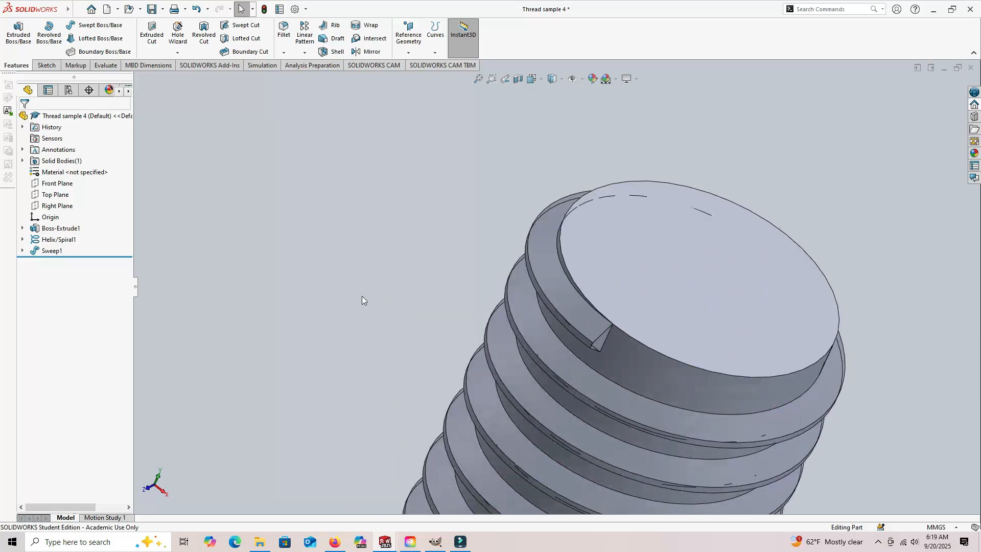
middle_drag(685, 357, 688, 214)
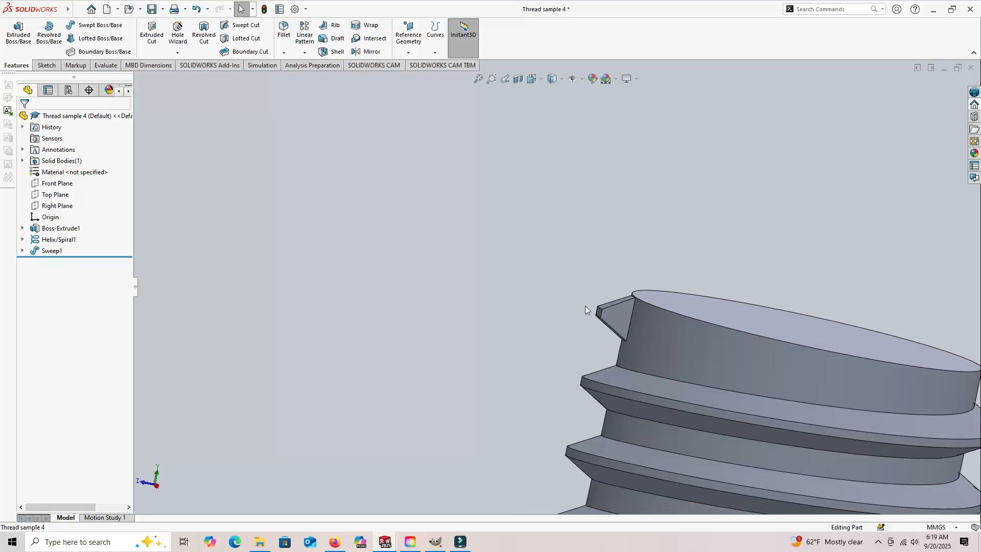
scroll(524, 355, up, 8)
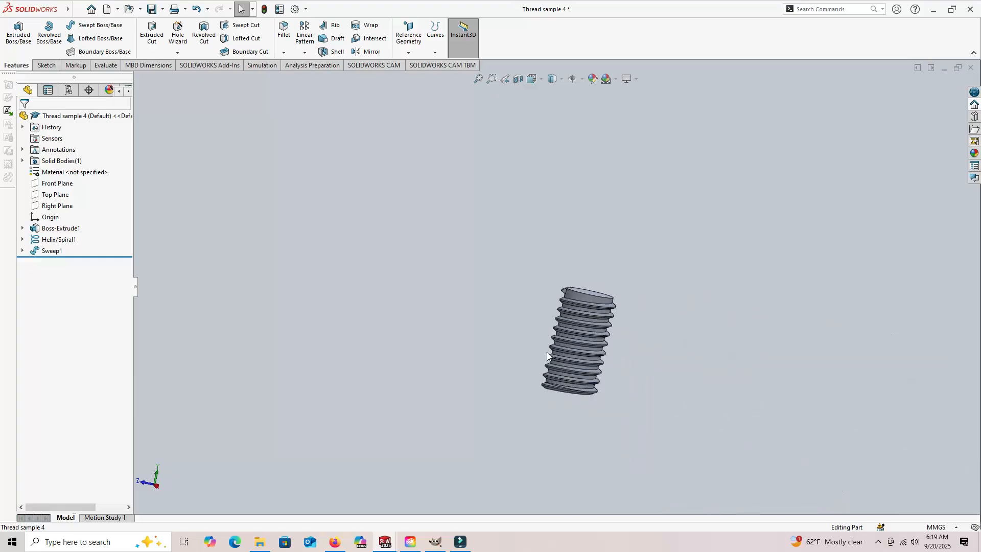
scroll(571, 401, down, 6)
middle_drag(465, 341, 666, 293)
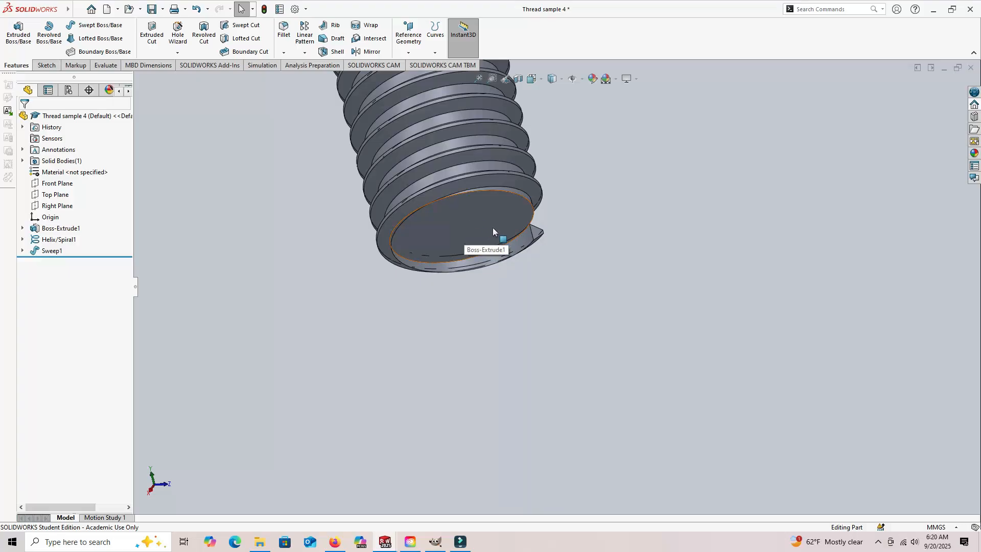
middle_drag(658, 237, 637, 302)
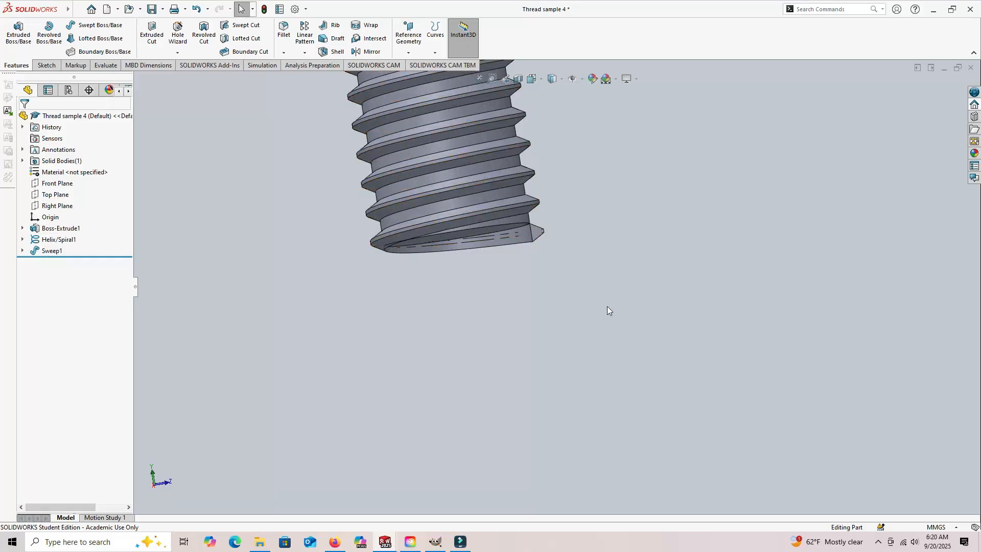
middle_drag(672, 207, 679, 261)
scroll(678, 260, up, 6)
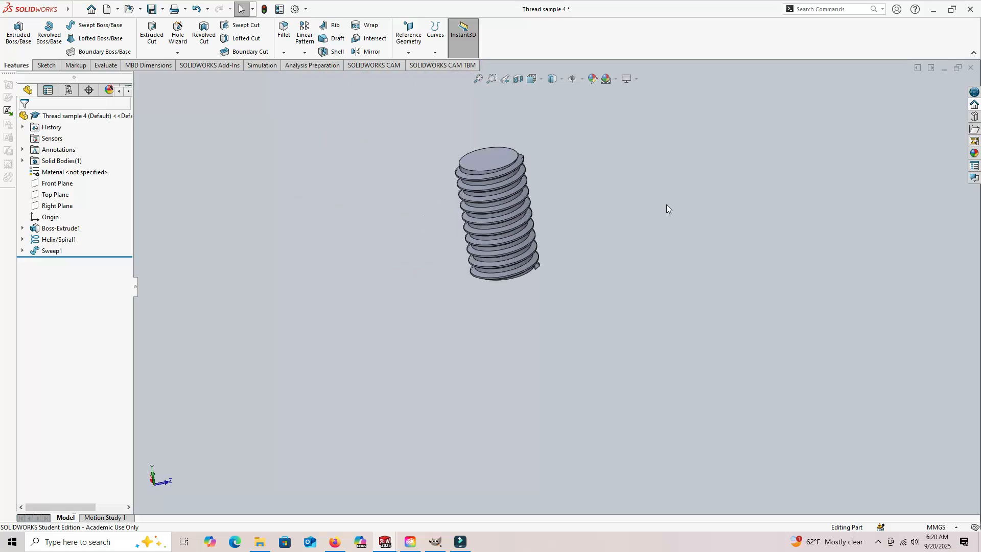
middle_drag(656, 188, 523, 344)
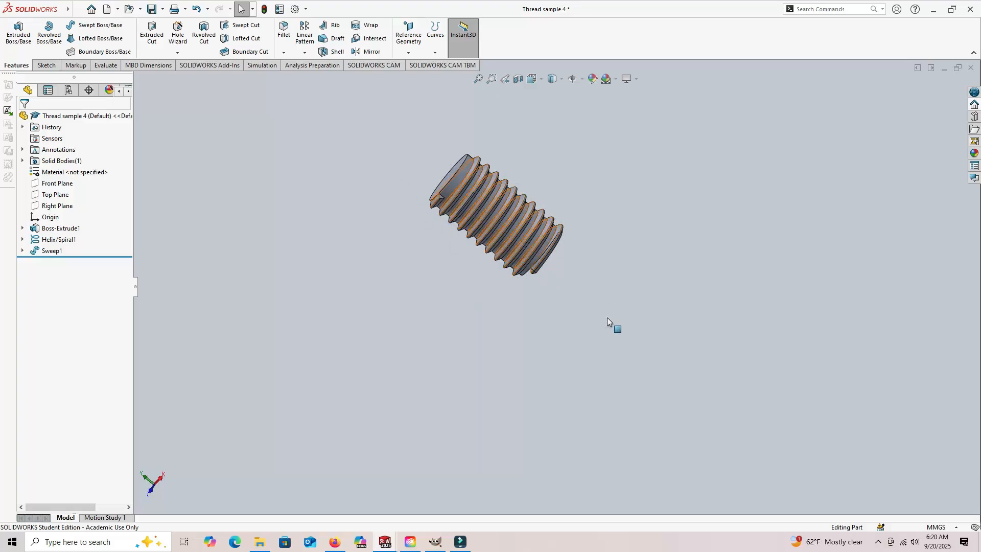
middle_drag(643, 240, 601, 338)
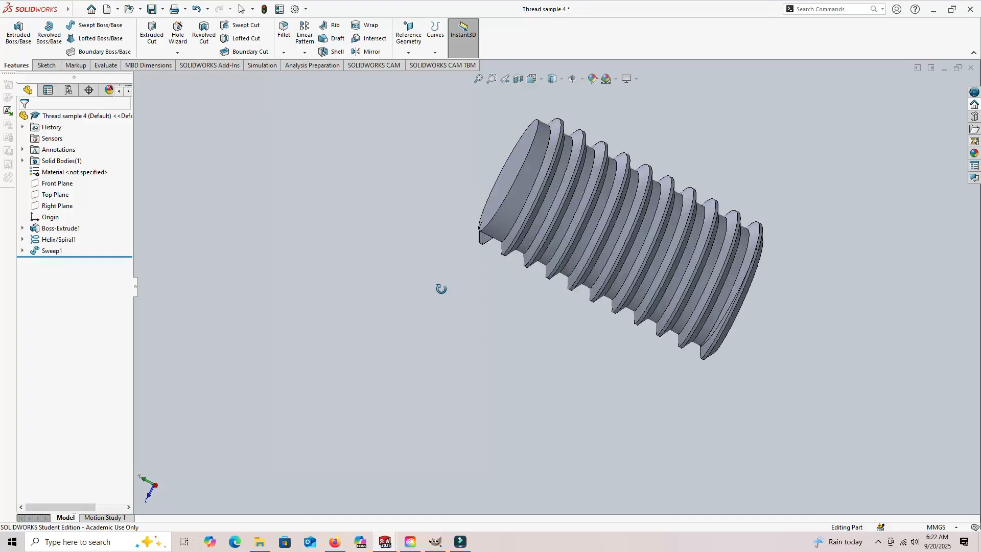
middle_drag(440, 287, 462, 286)
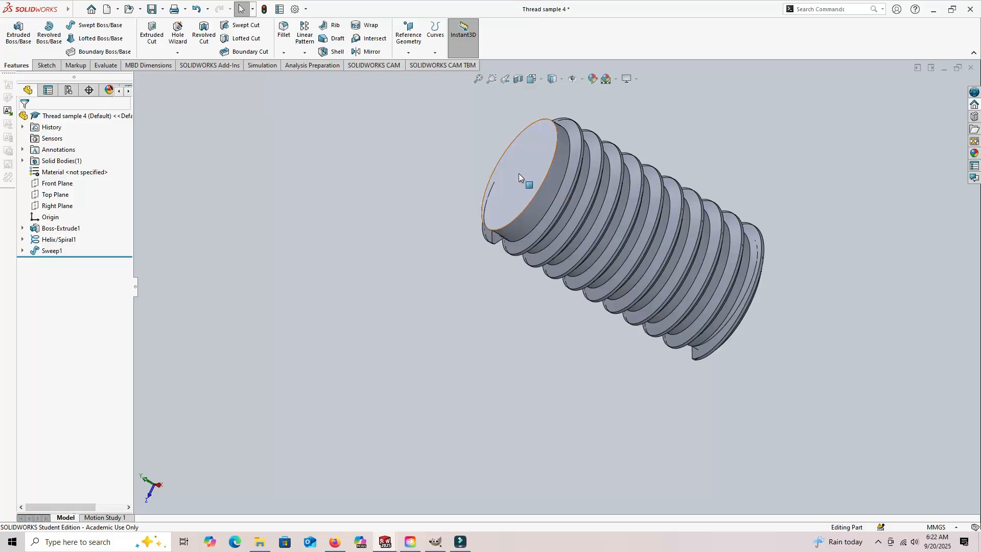
middle_drag(422, 253, 407, 311)
middle_drag(539, 378, 448, 247)
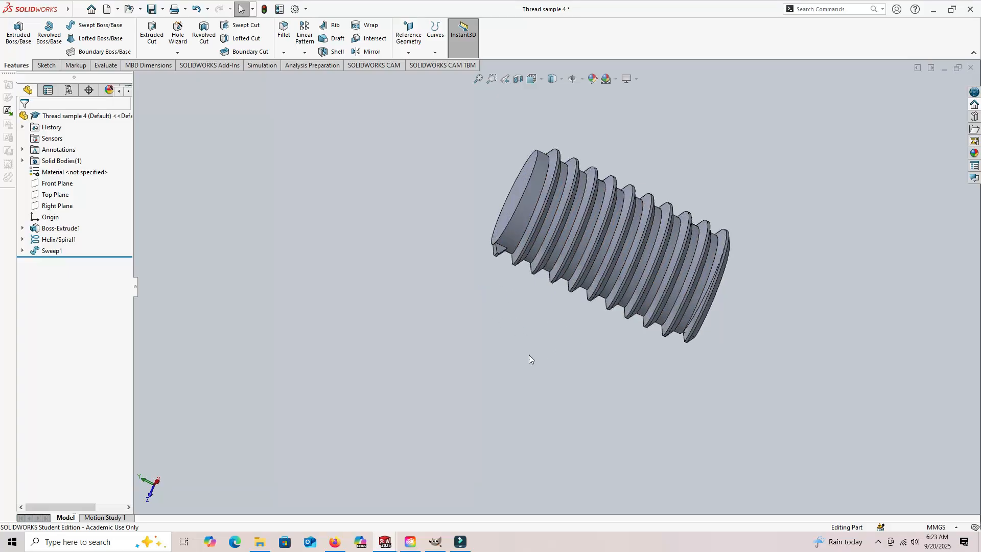
mouse_move(631, 360)
middle_down()
mouse_move(486, 343)
mouse_move(615, 366)
mouse_move(621, 376)
middle_up()
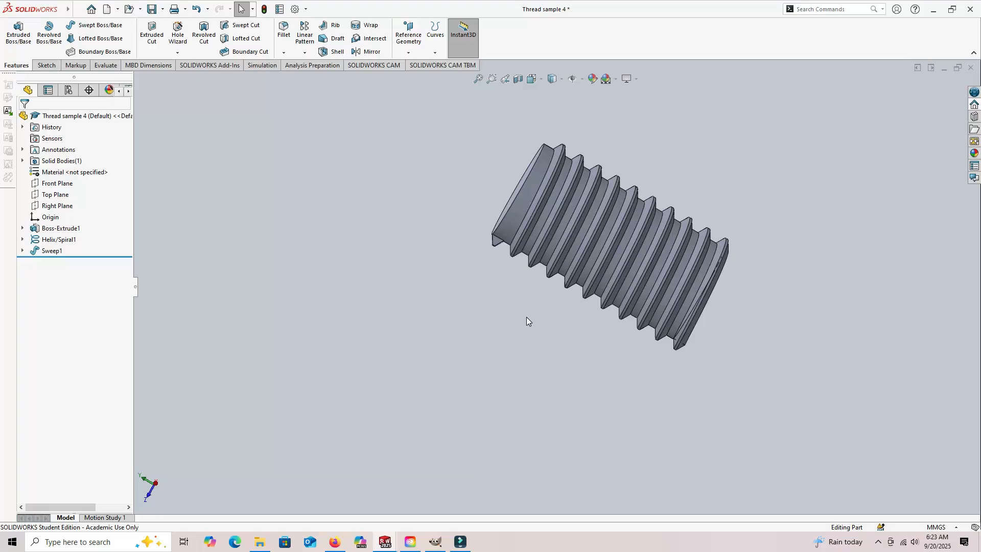
middle_drag(526, 317, 735, 220)
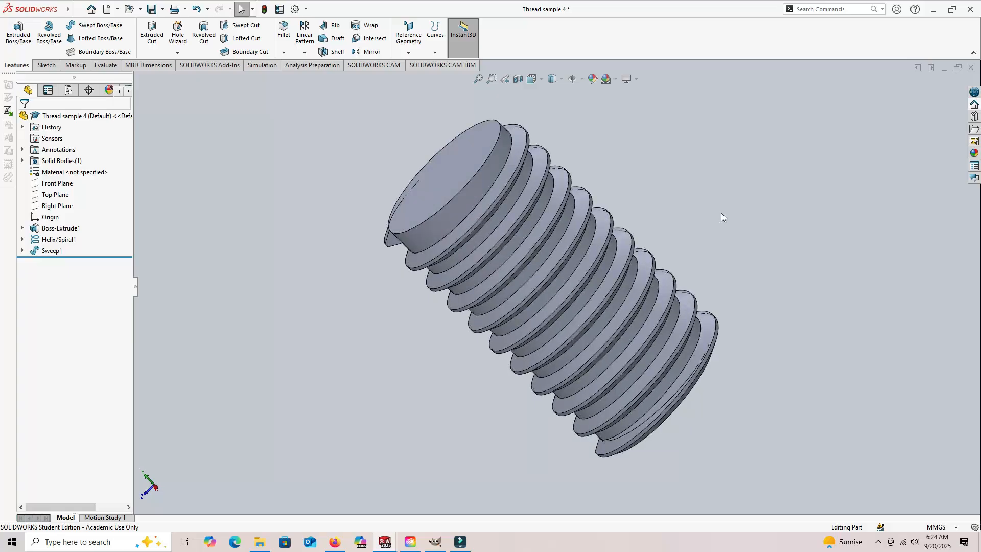